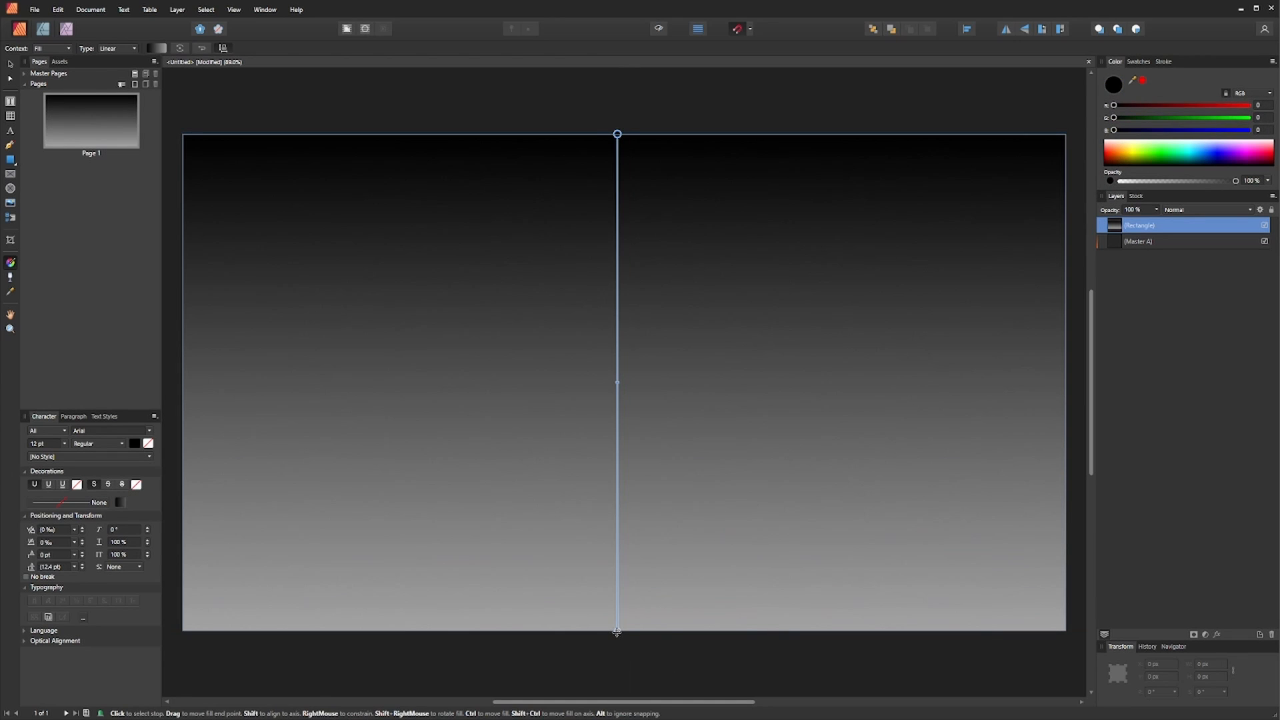
- Build a vertical linear gradient on the rectangle with black ends and a white middle stop, adding two extra black stops
click(619, 631)
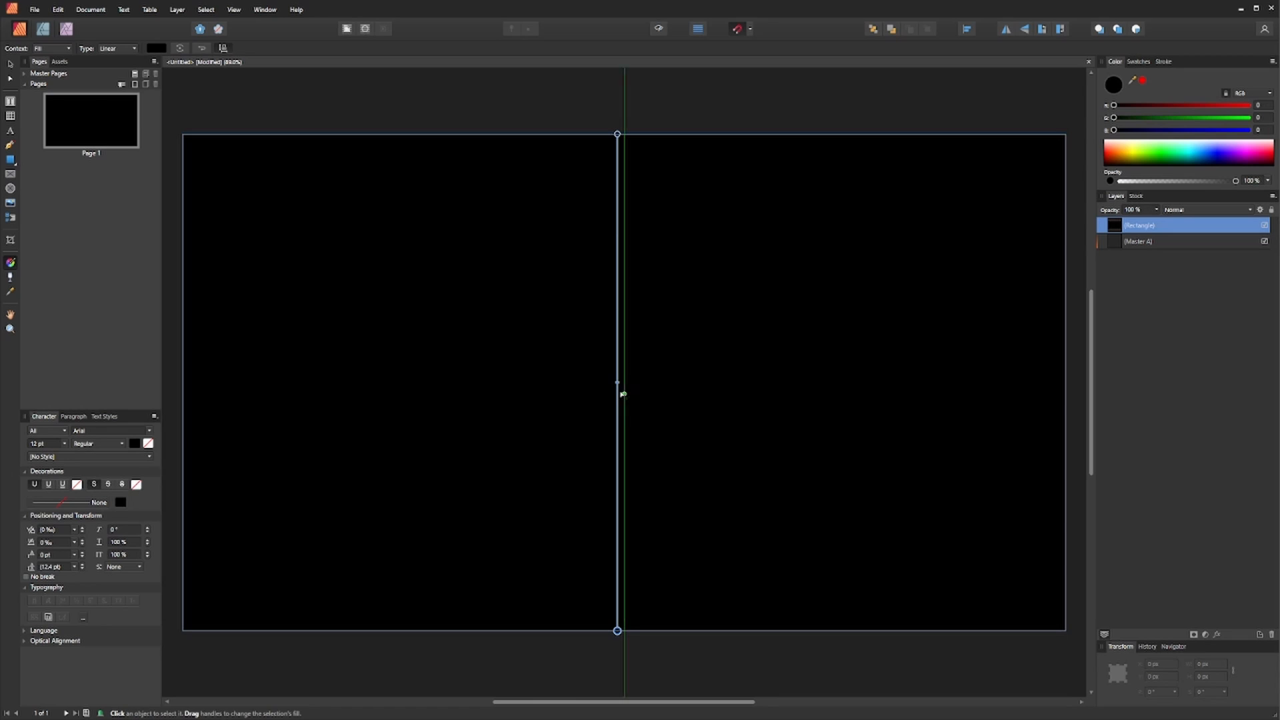
click(618, 383)
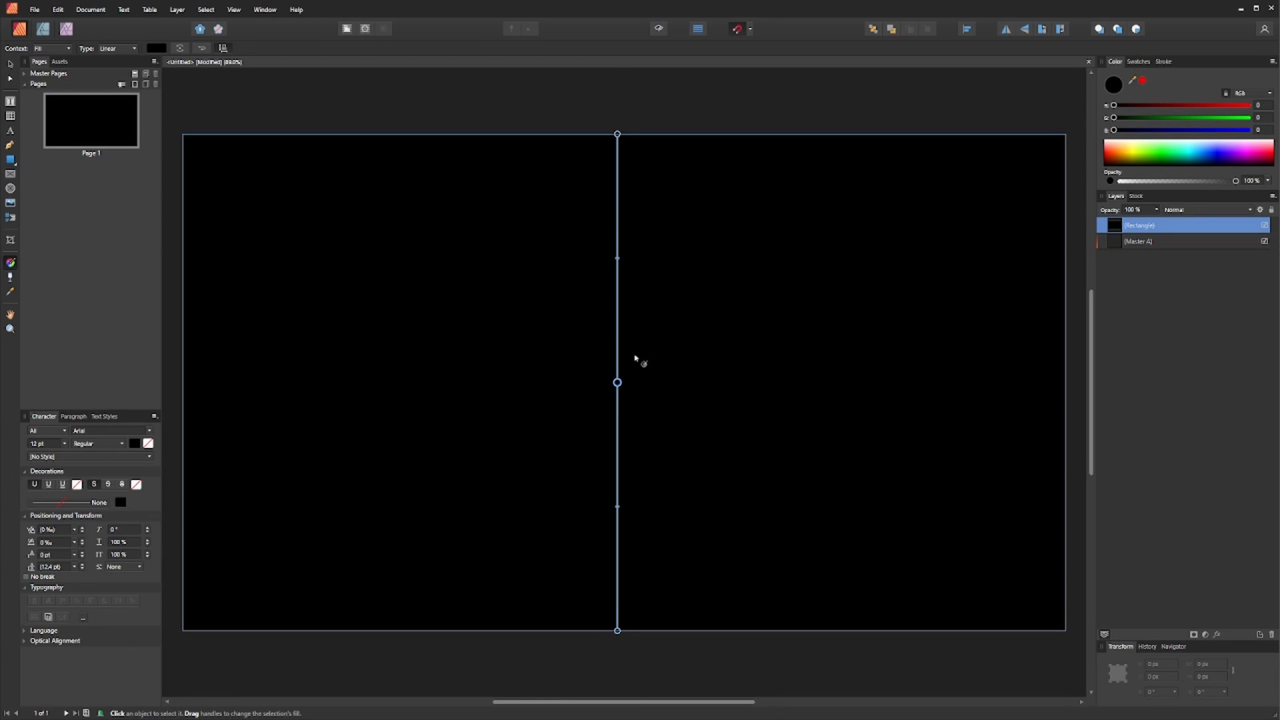
click(618, 214)
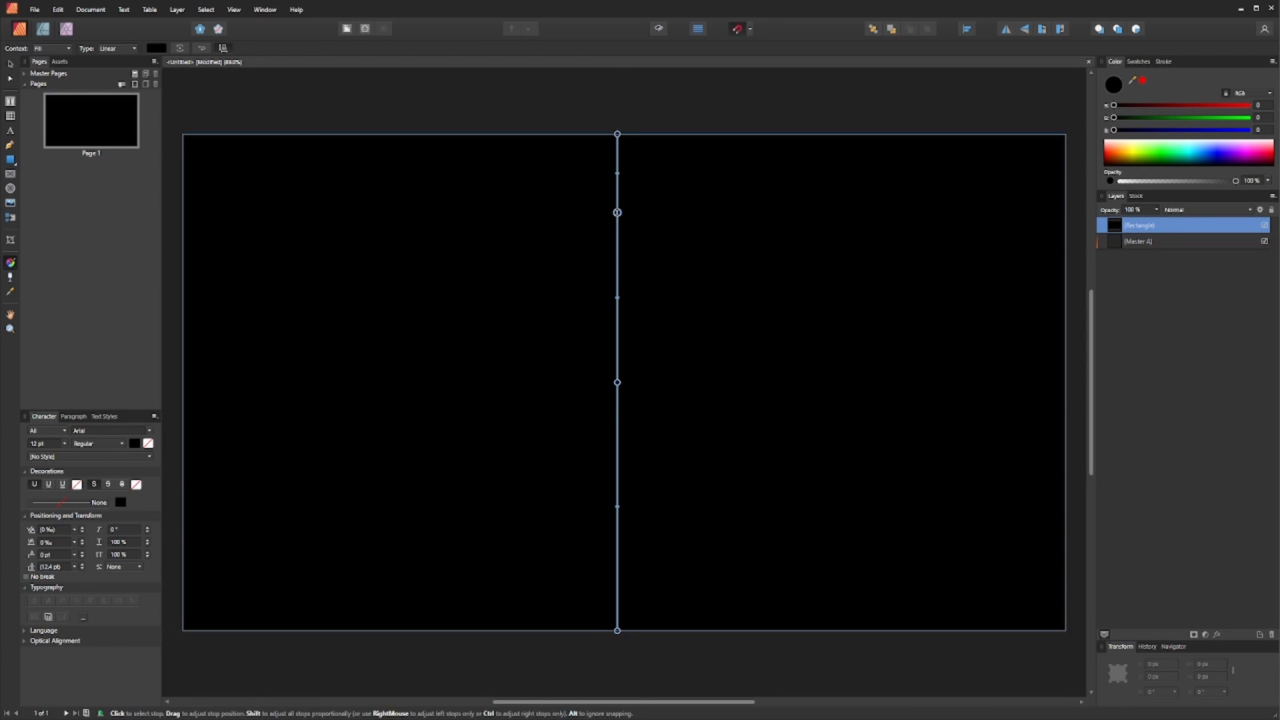
click(617, 579)
drag(617, 572, 617, 573)
drag(1137, 154, 1134, 141)
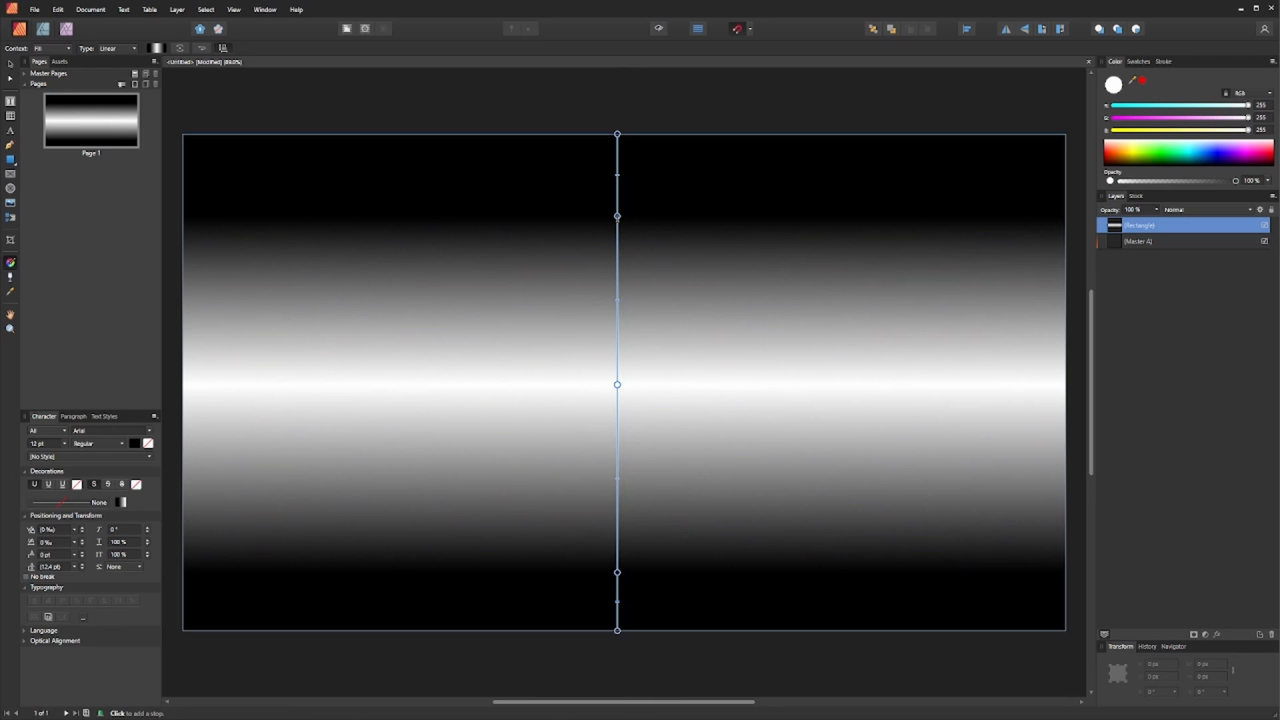
- Move the upper black stop higher and shift the two gradient midpoints to widen the white band
drag(617, 216, 618, 187)
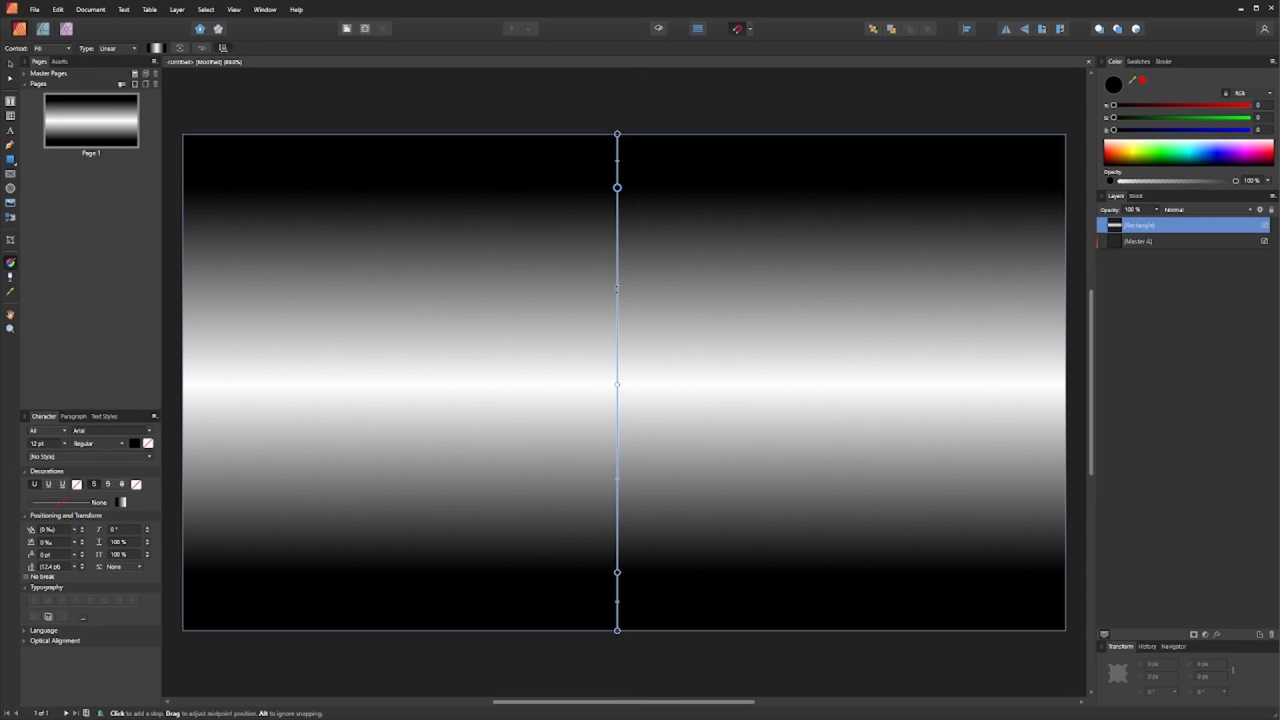
drag(617, 288, 614, 266)
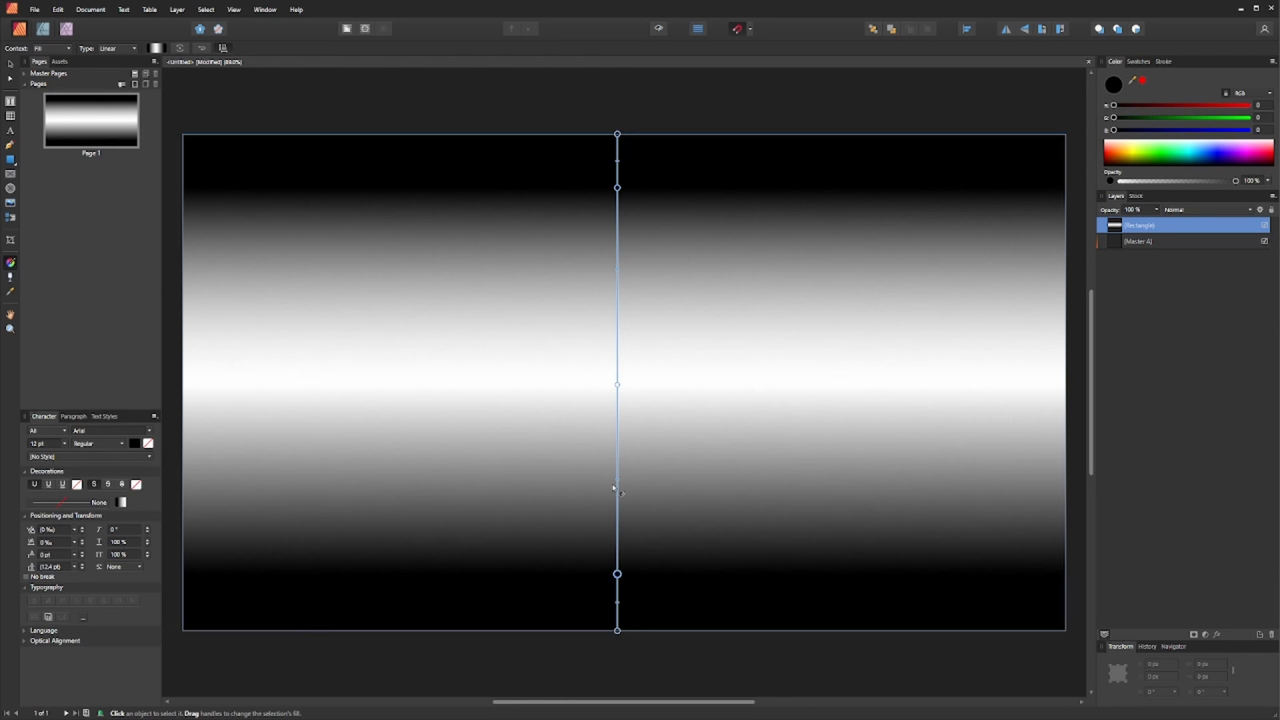
drag(618, 480, 618, 510)
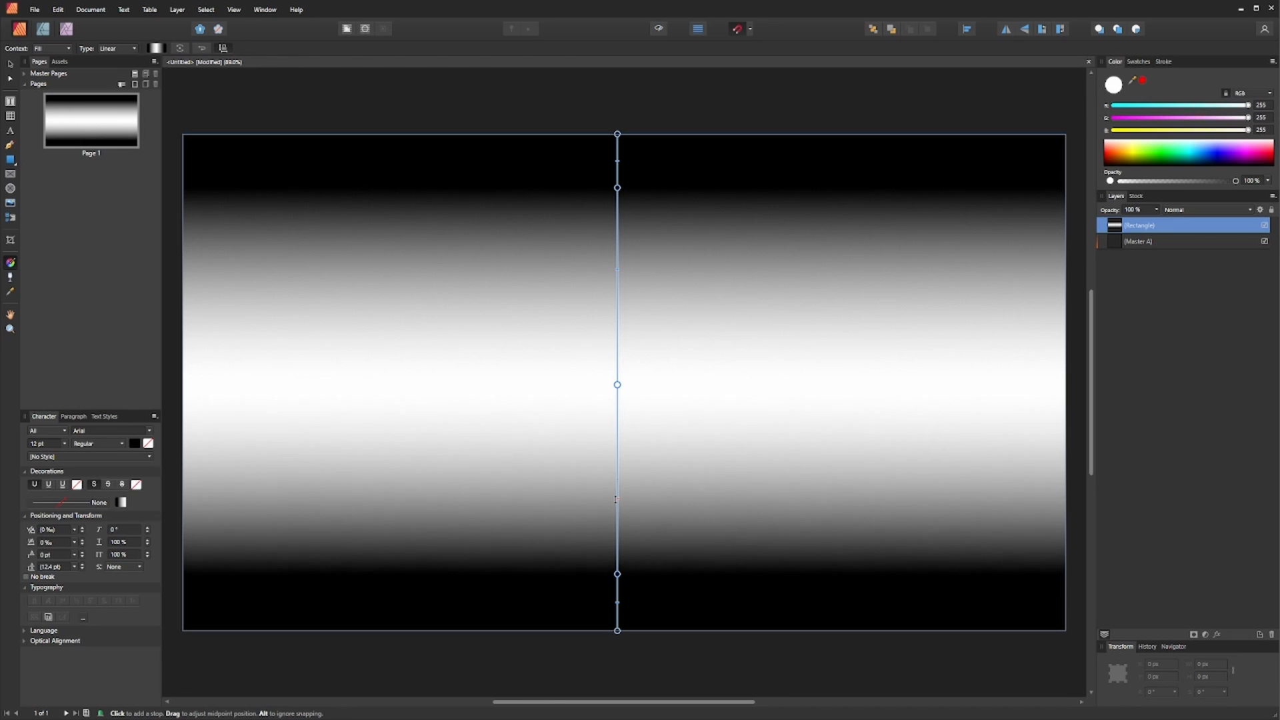
- Deselect and export the page as a JPEG into the Overlays folder
key(ctrl+d)
key(ctrl+shift+alt+s)
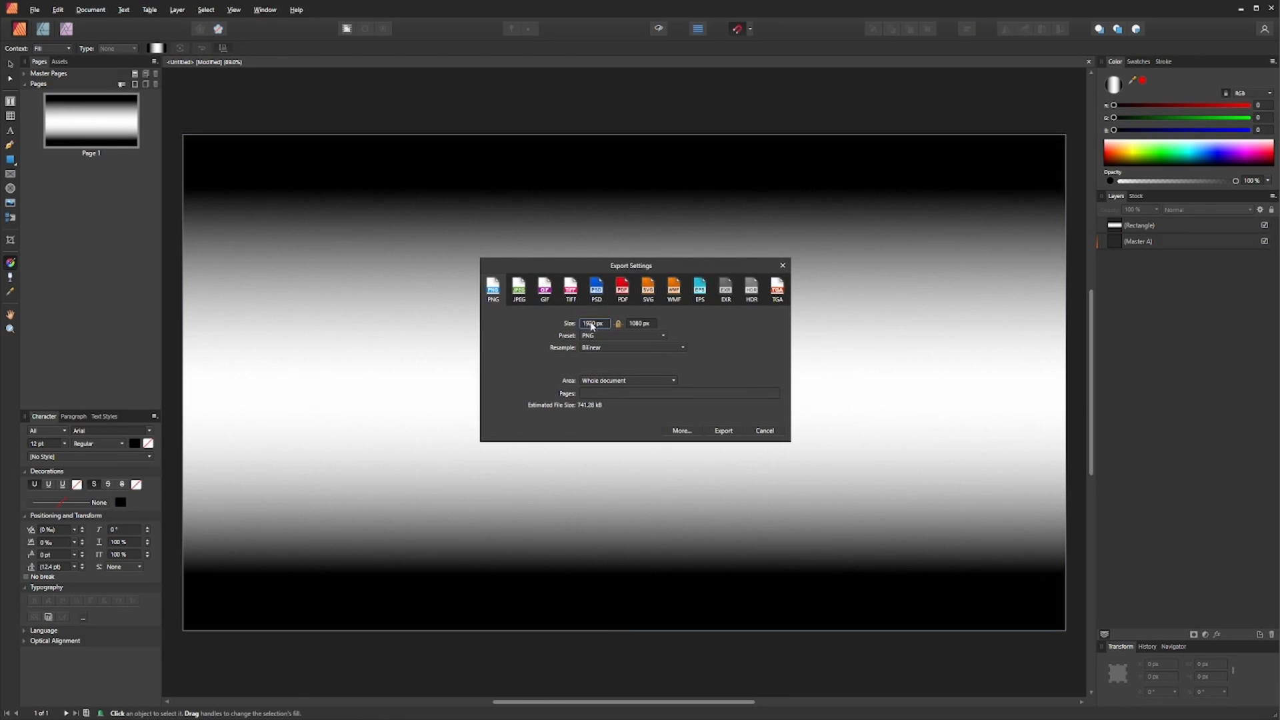
click(521, 294)
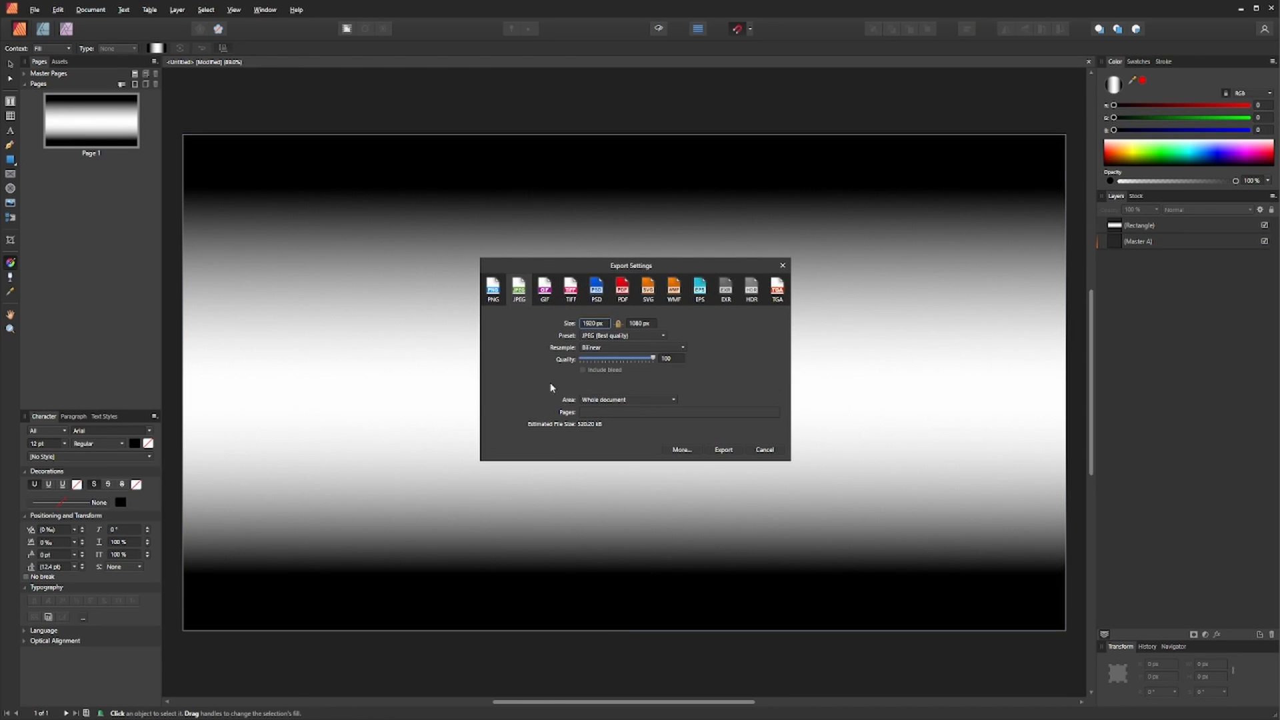
click(724, 450)
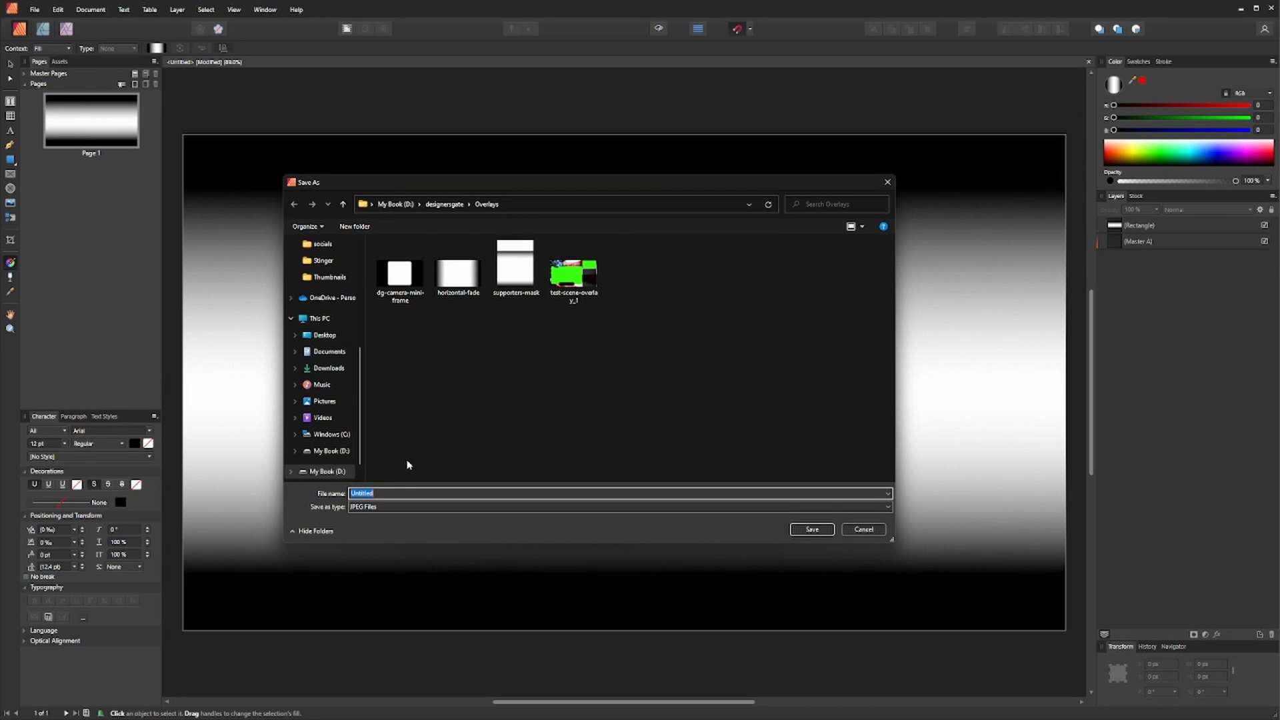
text(vertical-mask)
key(Return)
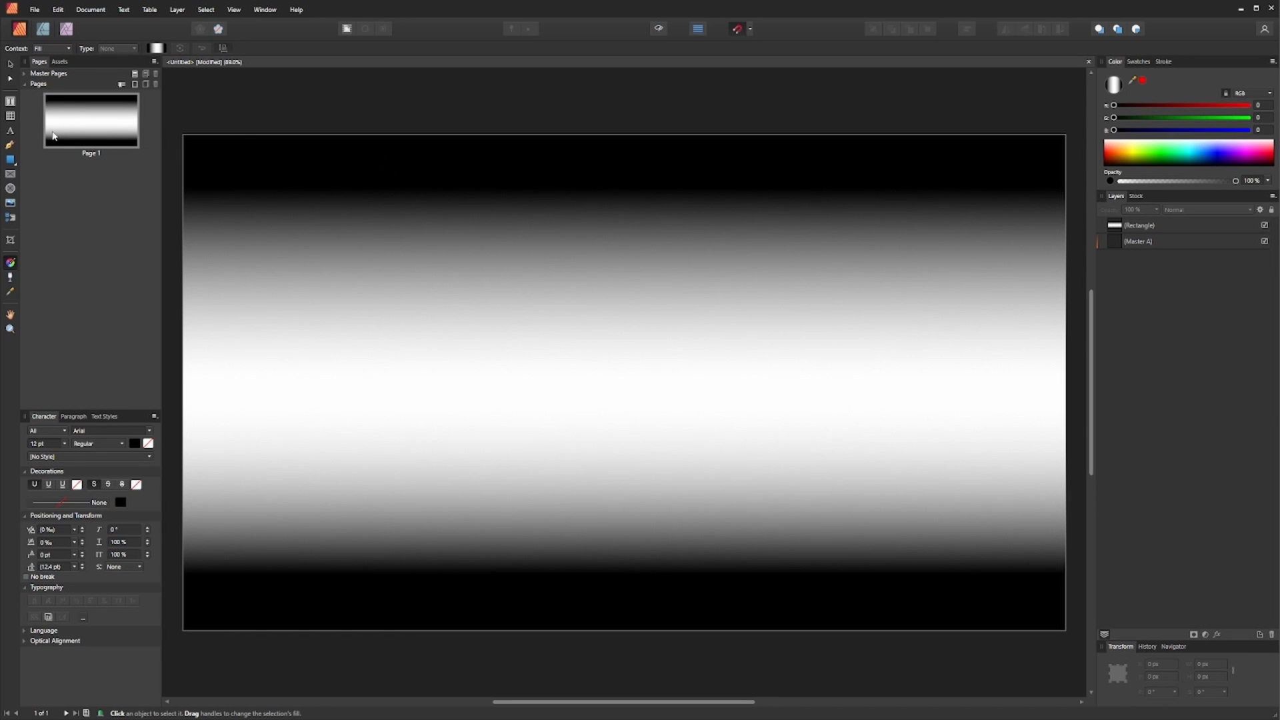
- Select the gradient rectangle and add one new page after page 1
key(v)
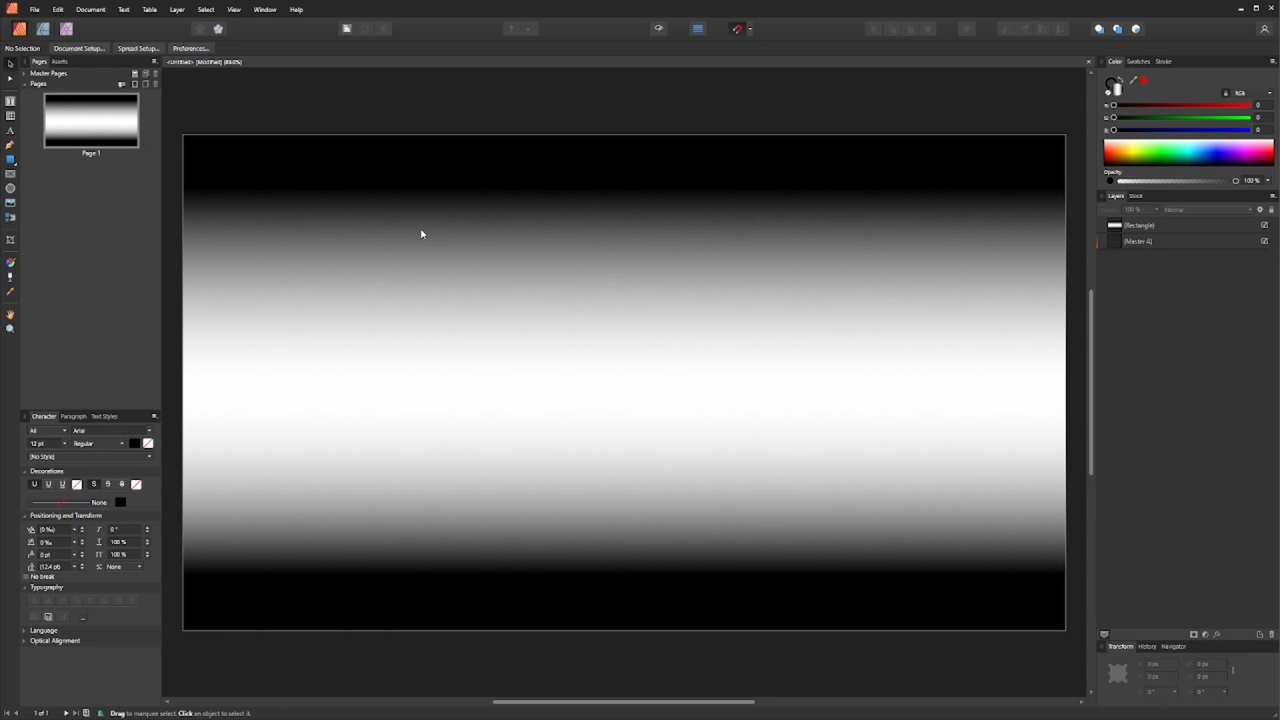
click(411, 212)
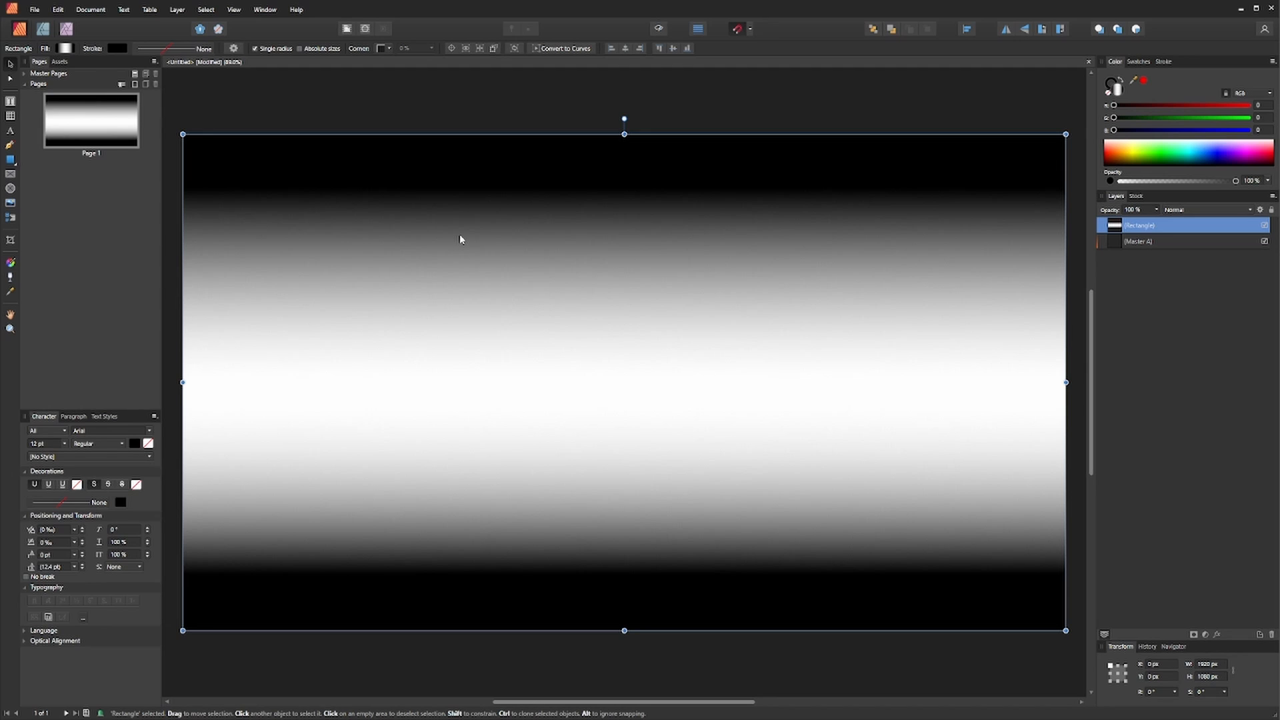
right_click(94, 206)
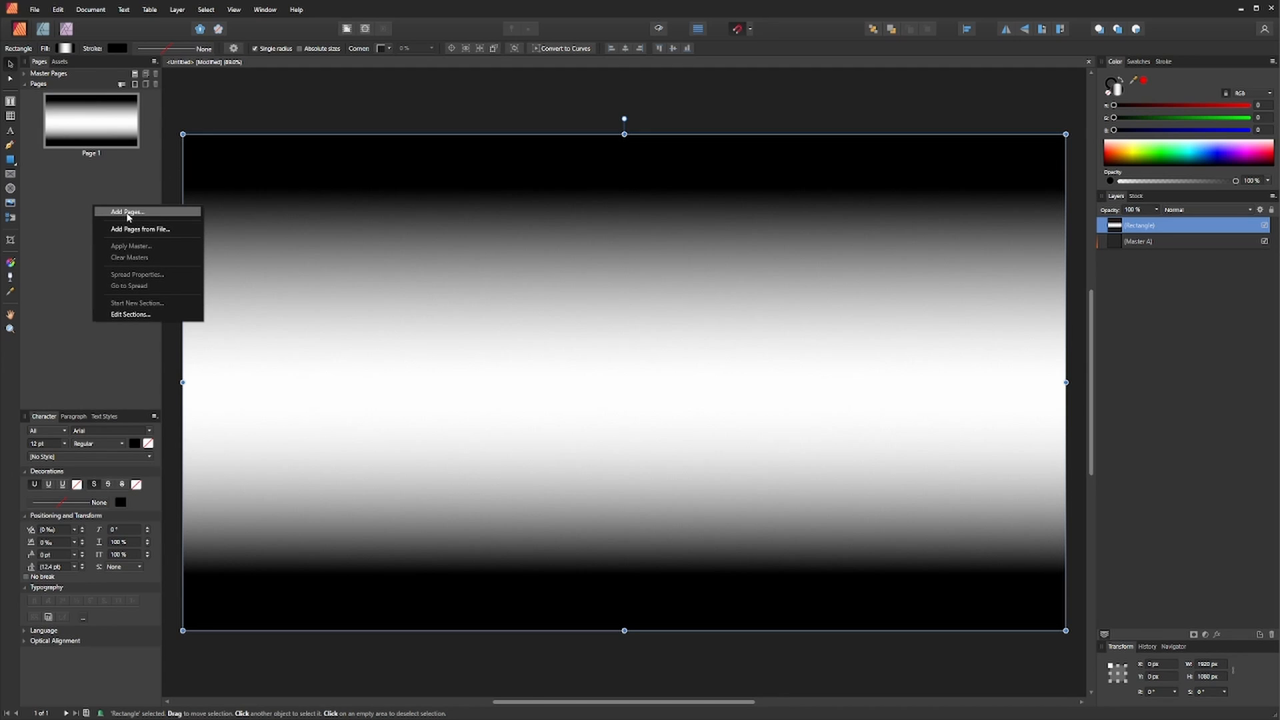
click(128, 212)
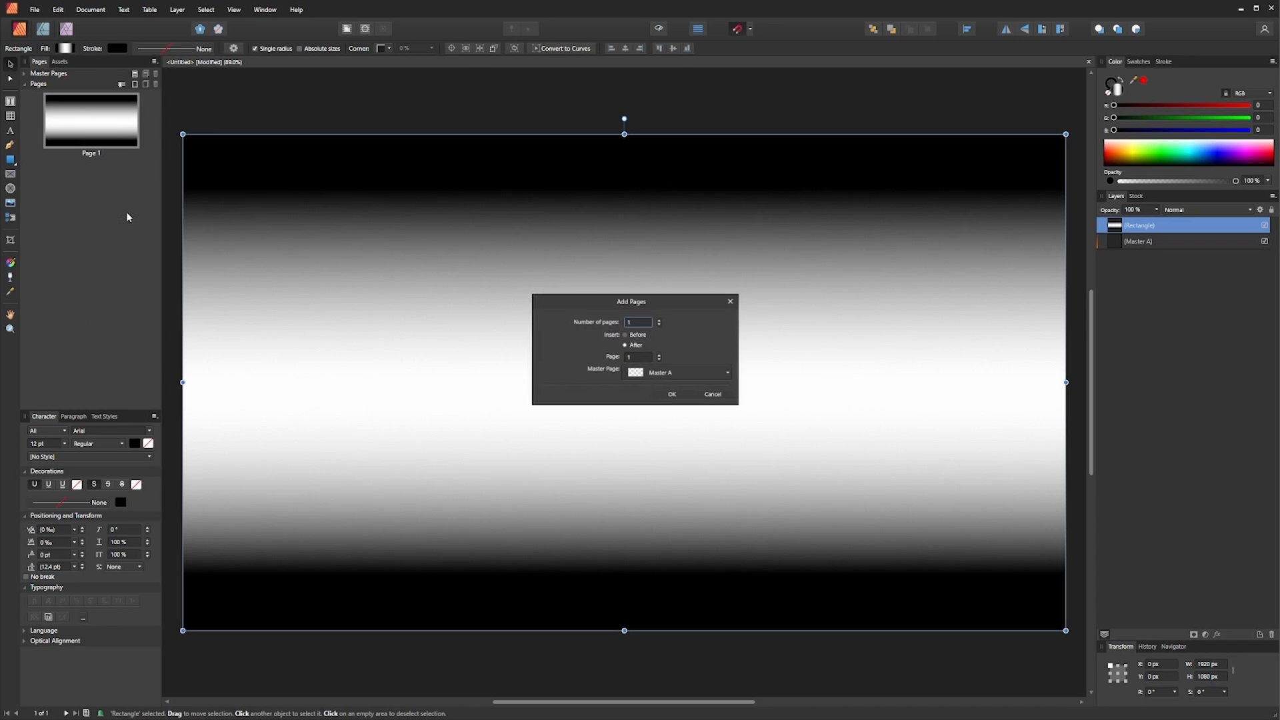
click(673, 395)
- Paste the gradient rectangle onto page 2
scroll(437, 286, up, 3)
scroll(437, 287, down, 2)
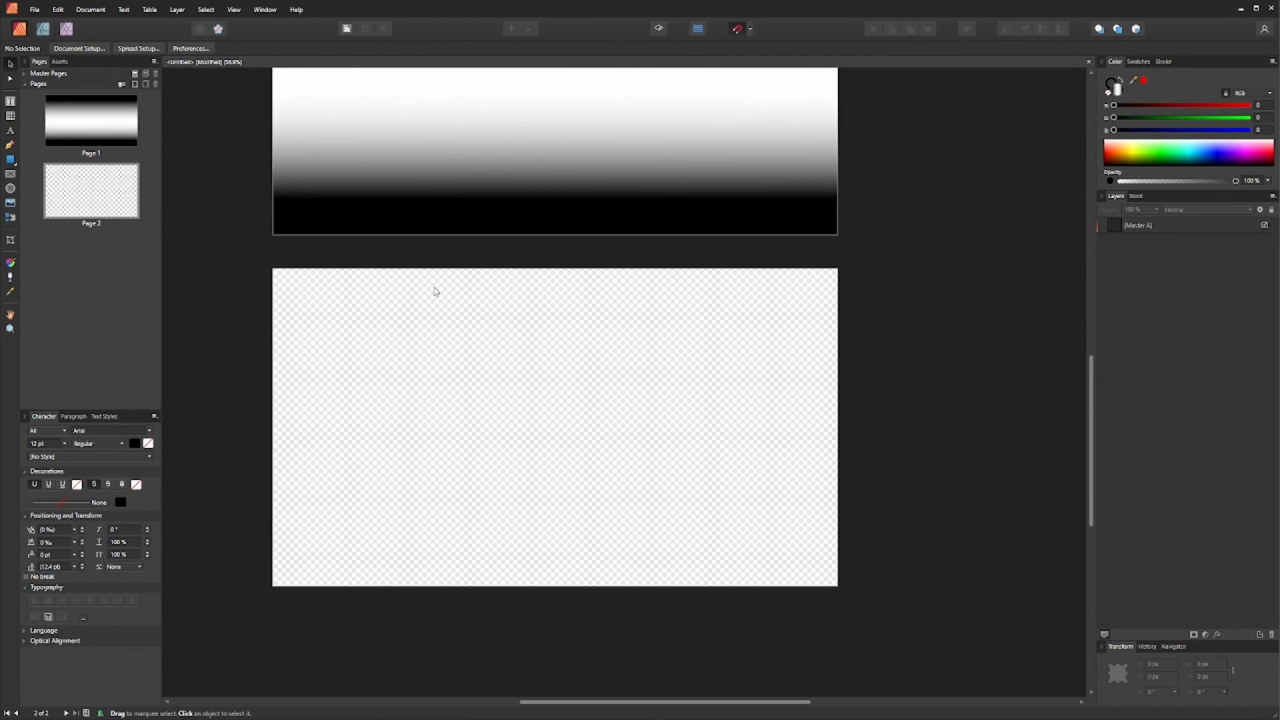
click(457, 207)
scroll(510, 434, up, 1)
key(ctrl+v)
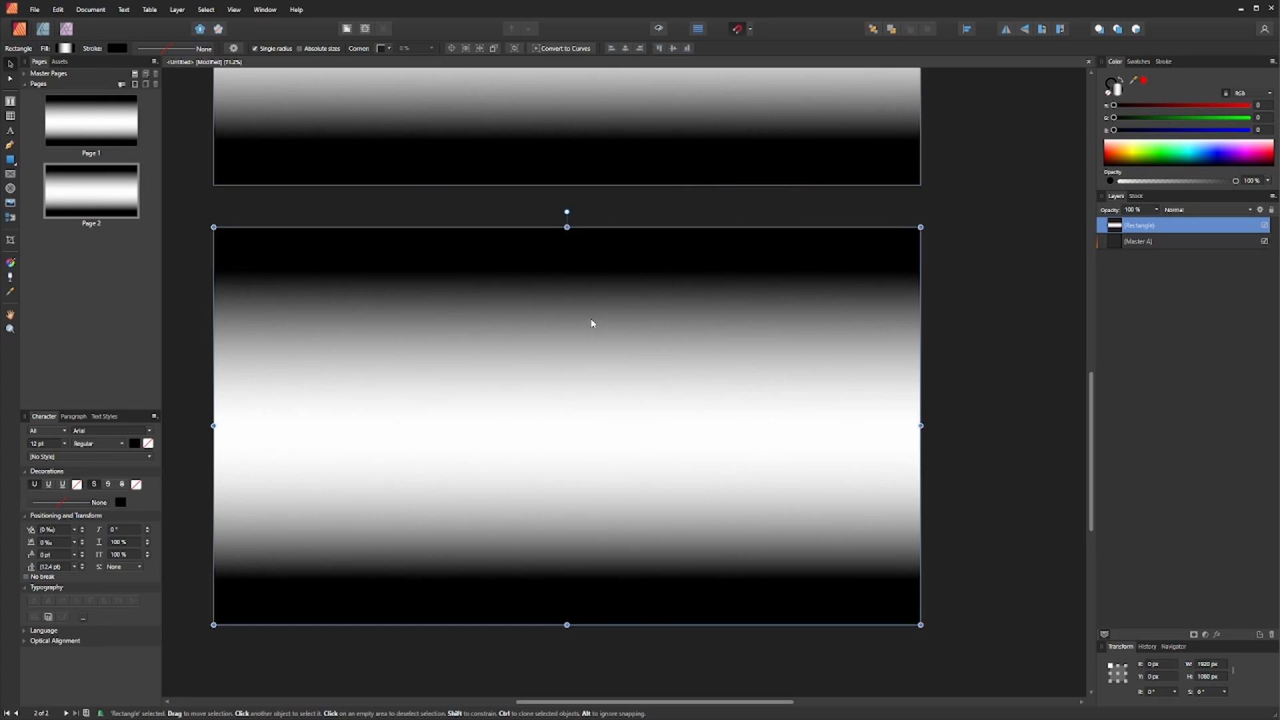
- Rotate the pasted rectangle 90° and stretch its edges to fill page 2
drag(566, 212, 460, 402)
scroll(493, 365, down, 2)
drag(540, 179, 540, 276)
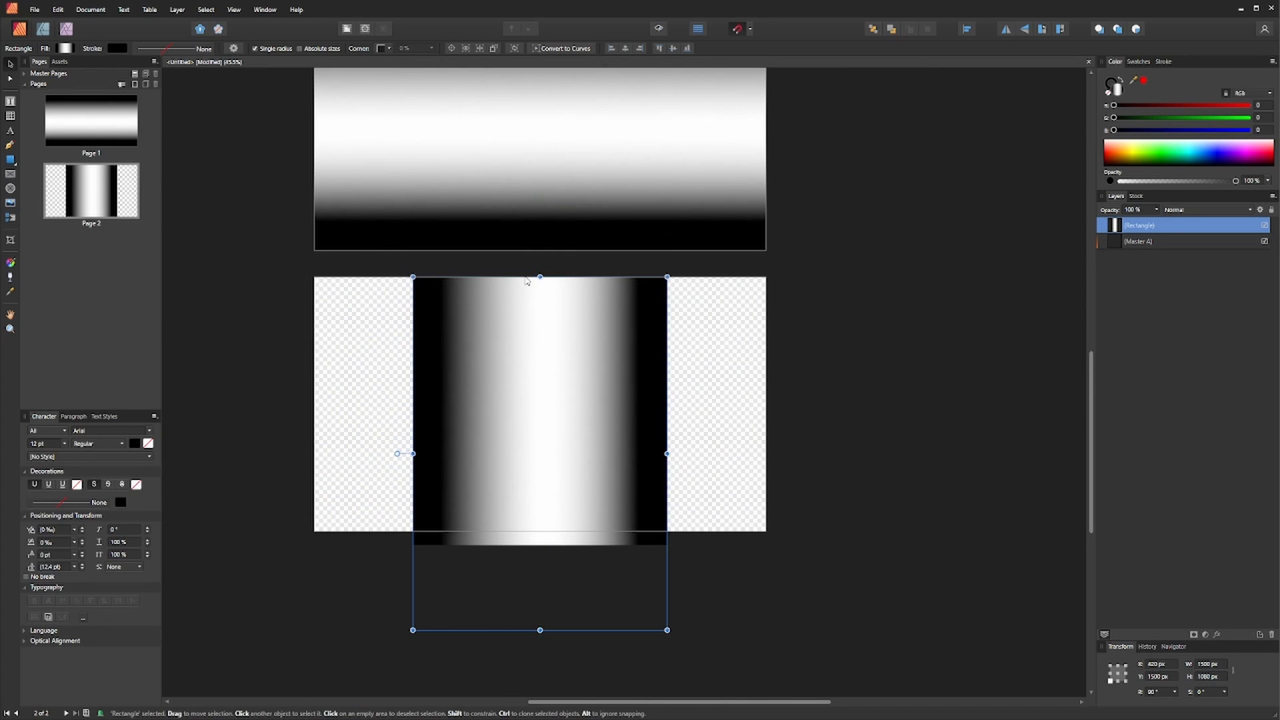
drag(540, 630, 540, 531)
drag(413, 404, 314, 404)
drag(668, 404, 765, 406)
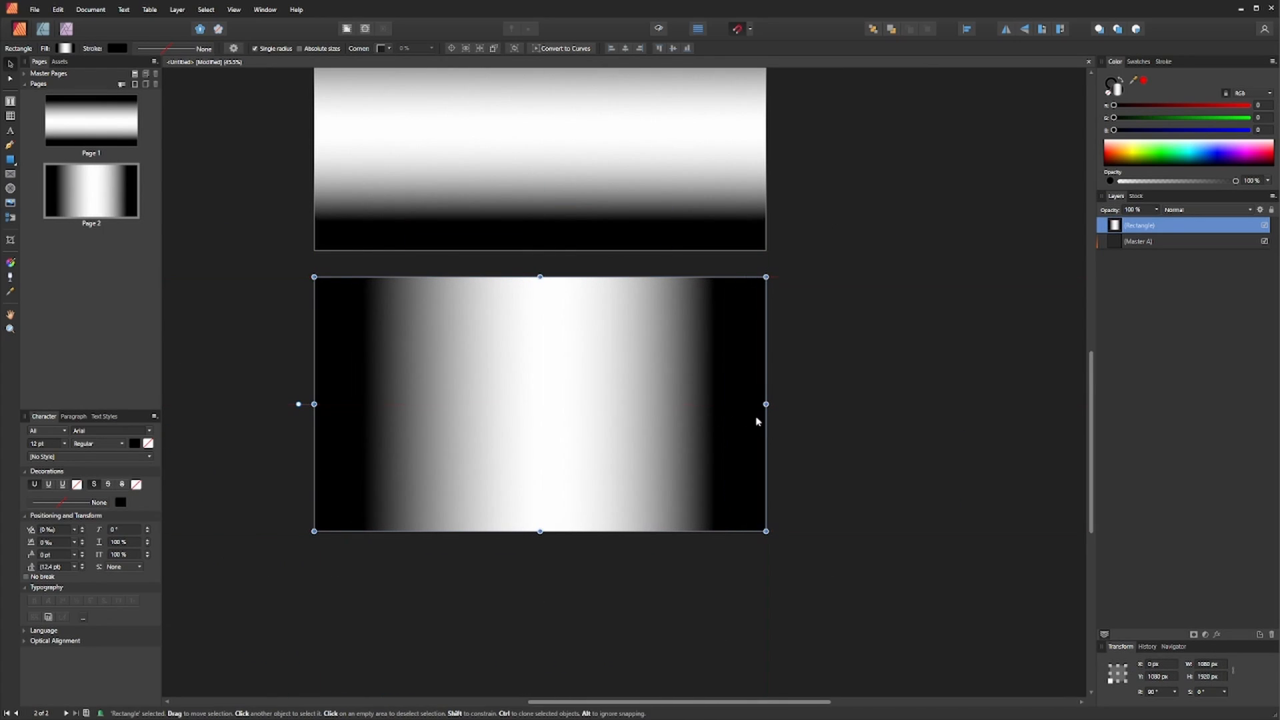
- Deselect and save the document as masks
click(206, 297)
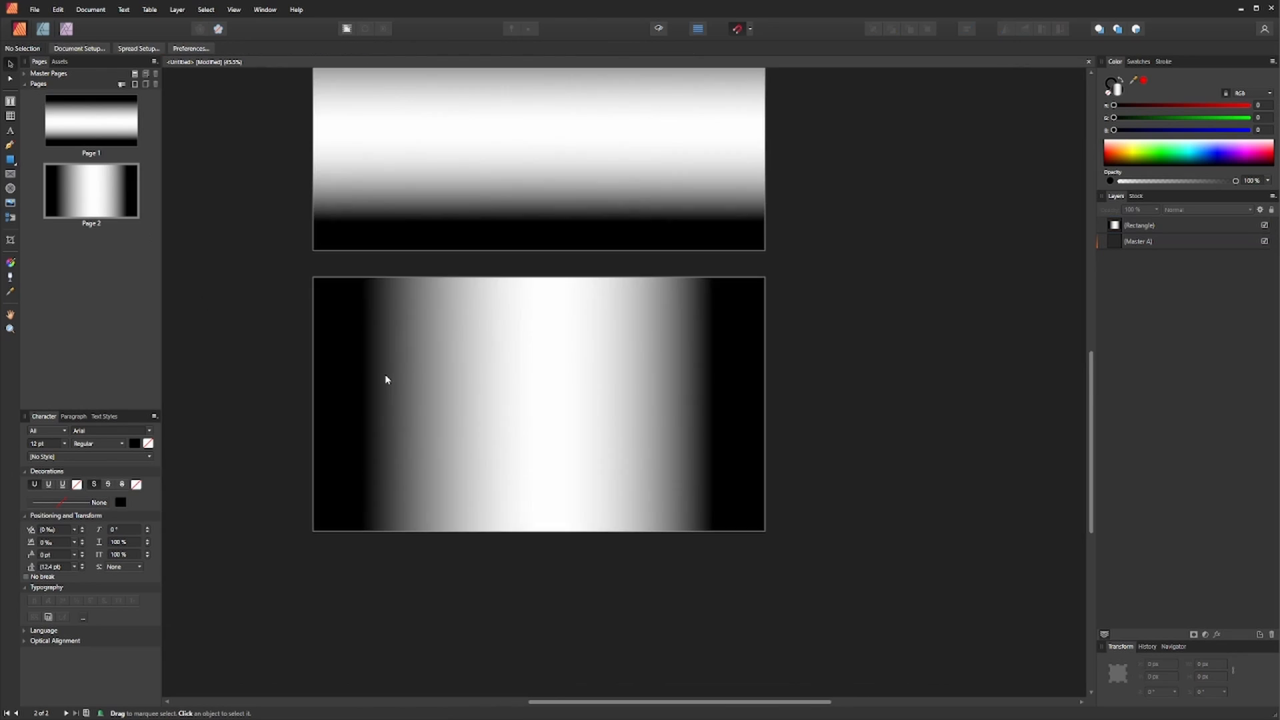
drag(399, 378, 370, 382)
key(ctrl+s)
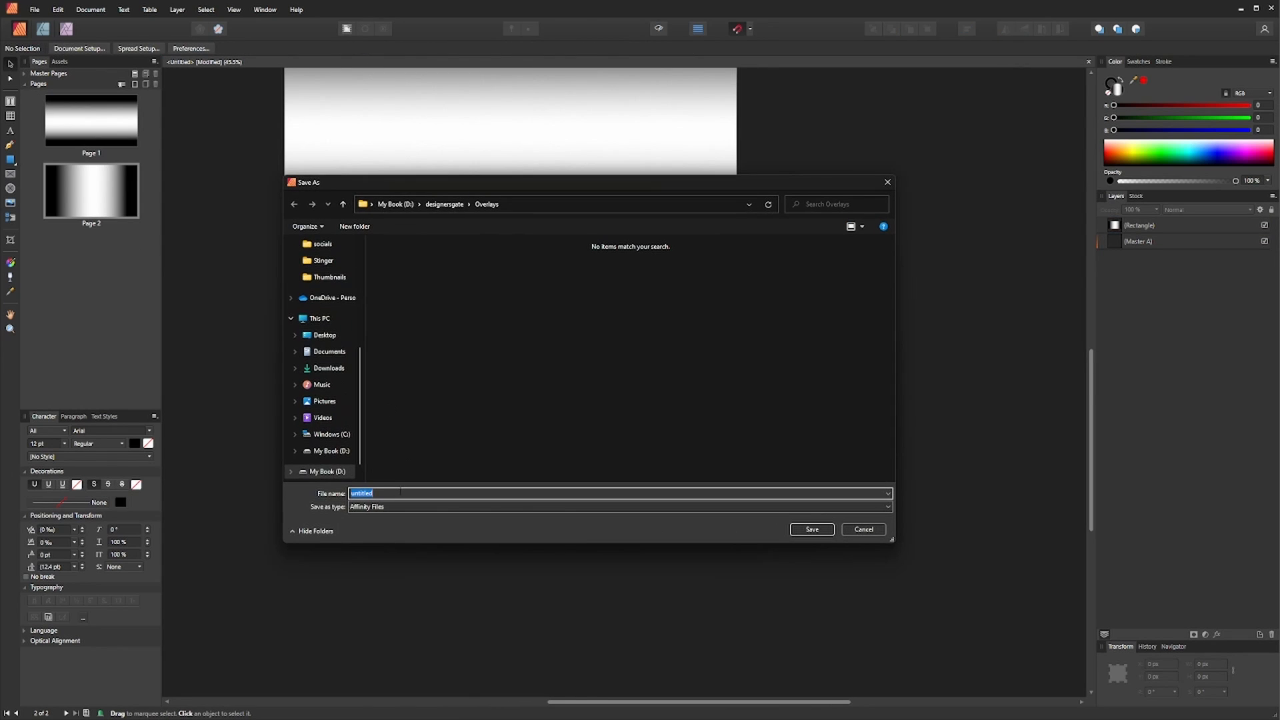
text(mesks)
key(Return)
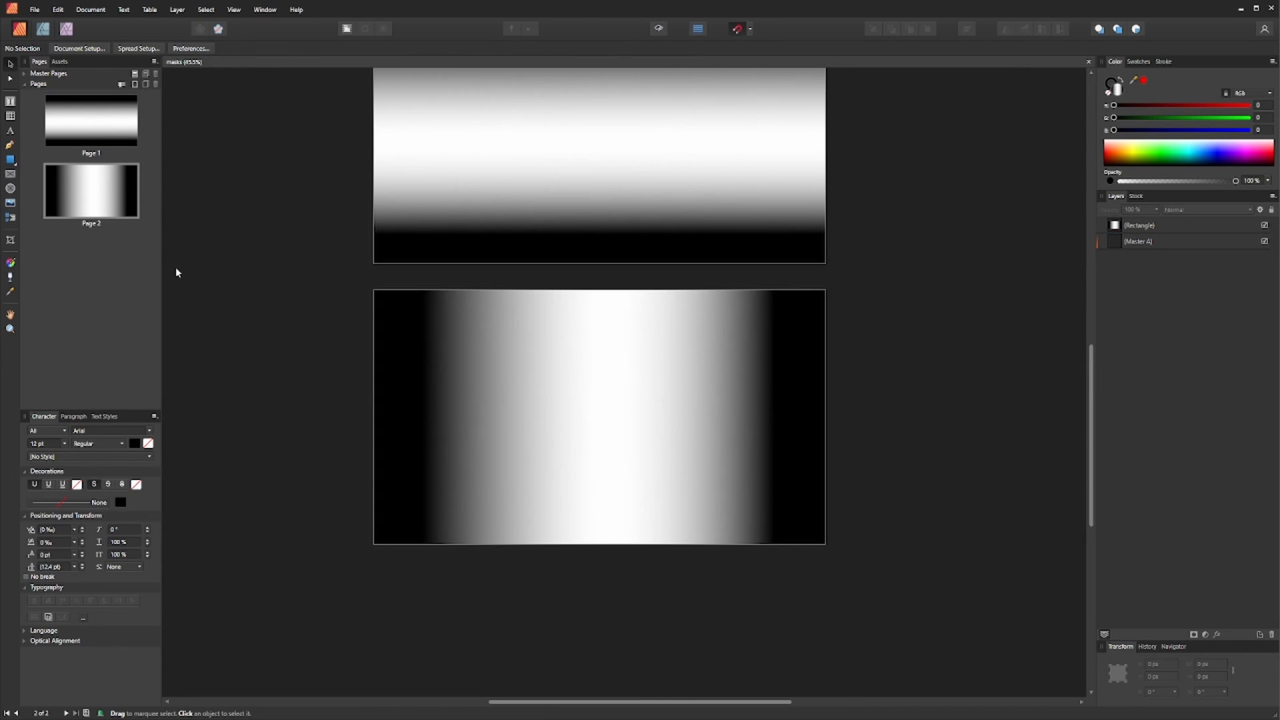
- Add one new page after page 2
right_click(97, 262)
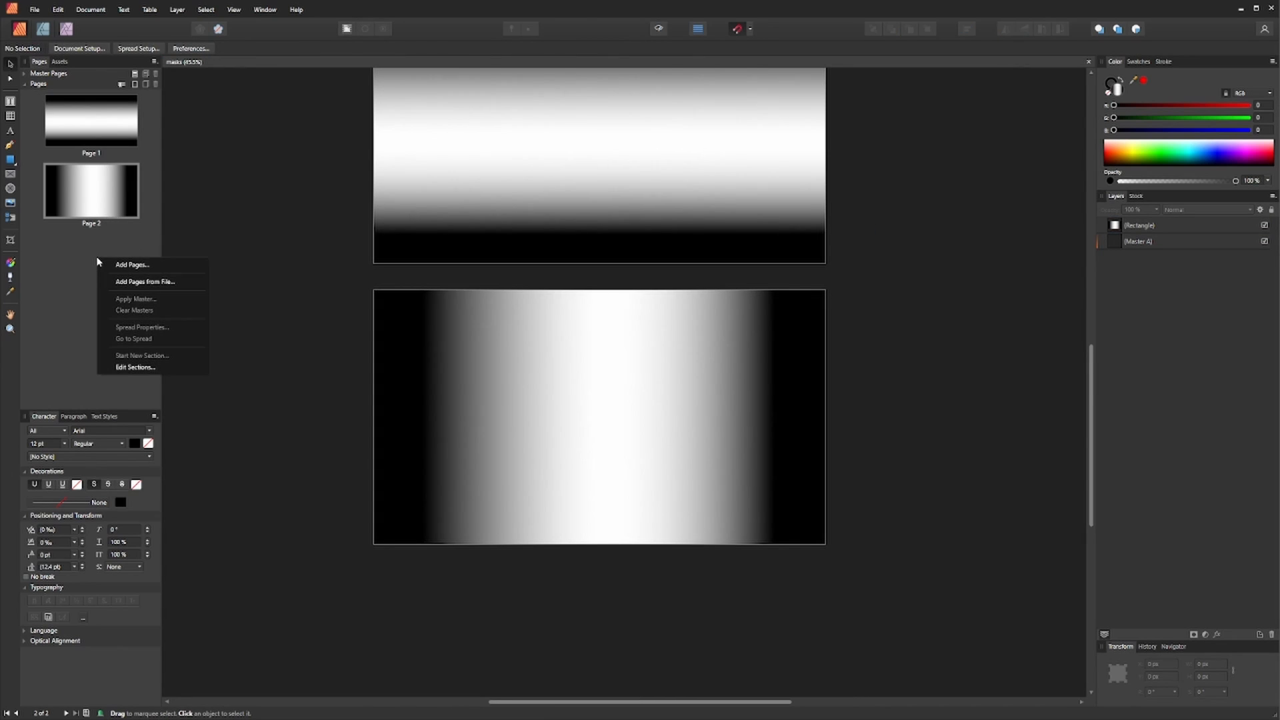
click(134, 265)
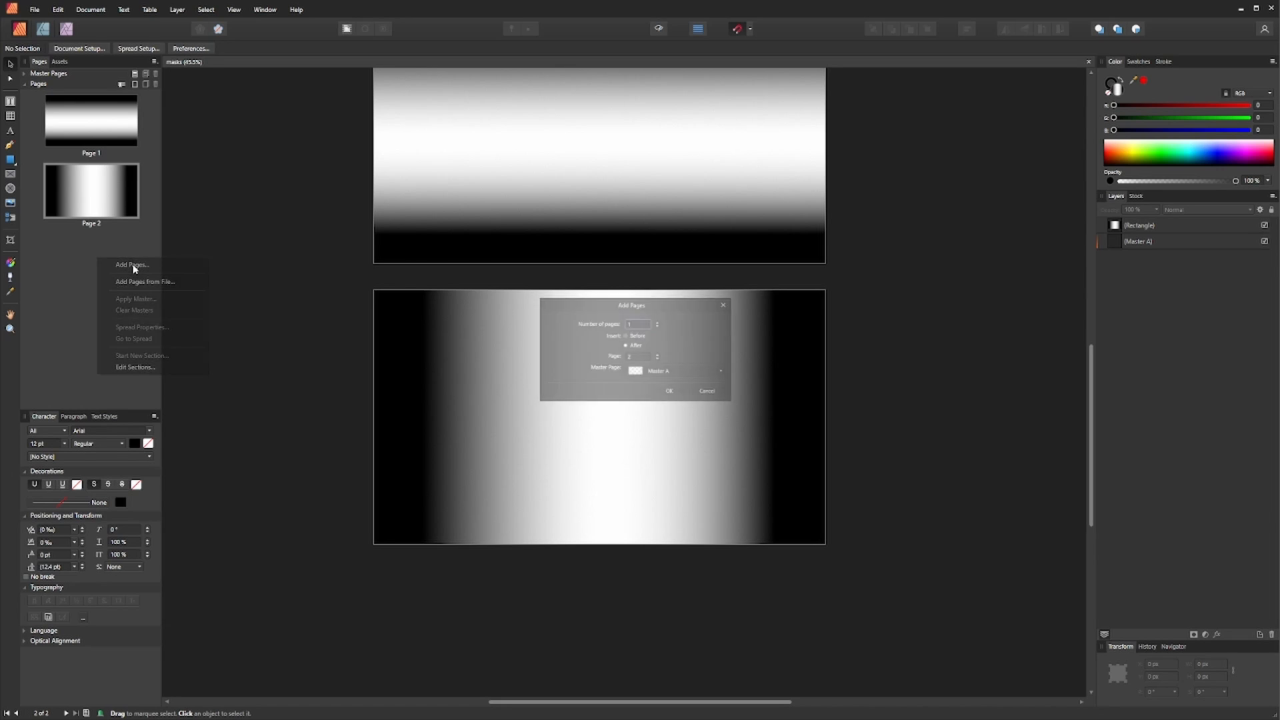
click(673, 394)
drag(608, 332, 586, 393)
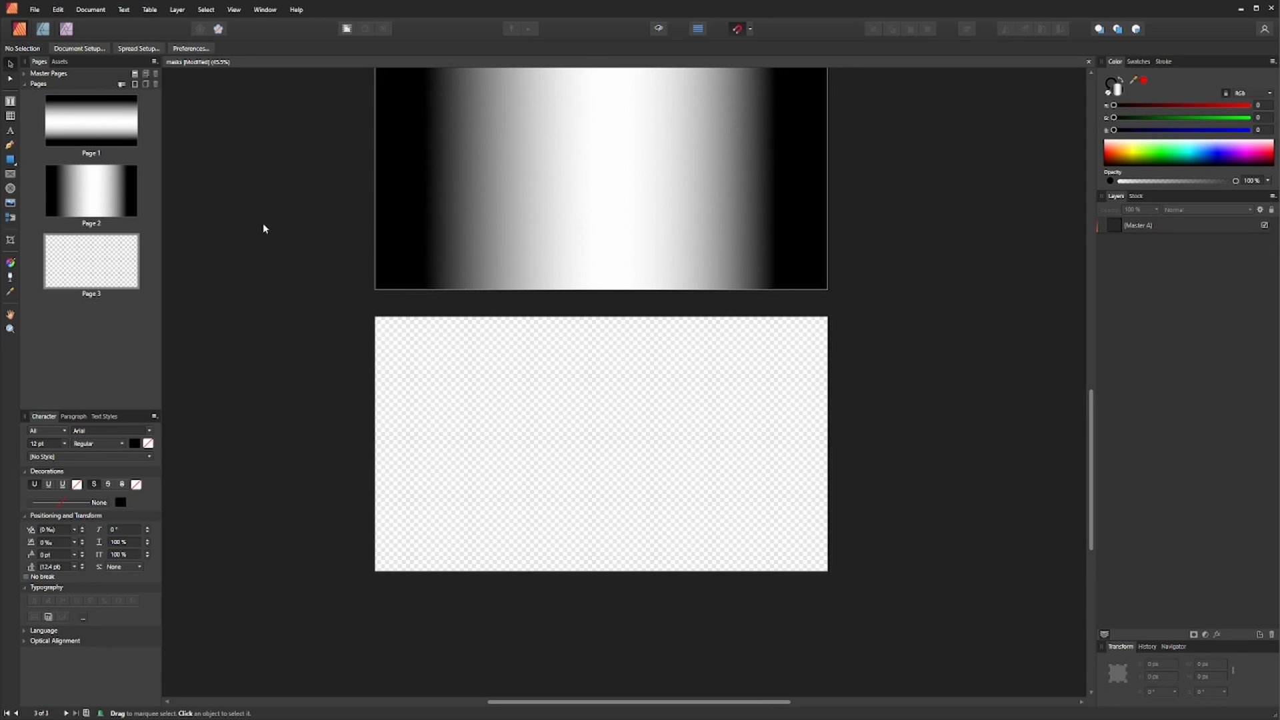
- Draw a rectangle covering page 3 and fill it with black
click(9, 160)
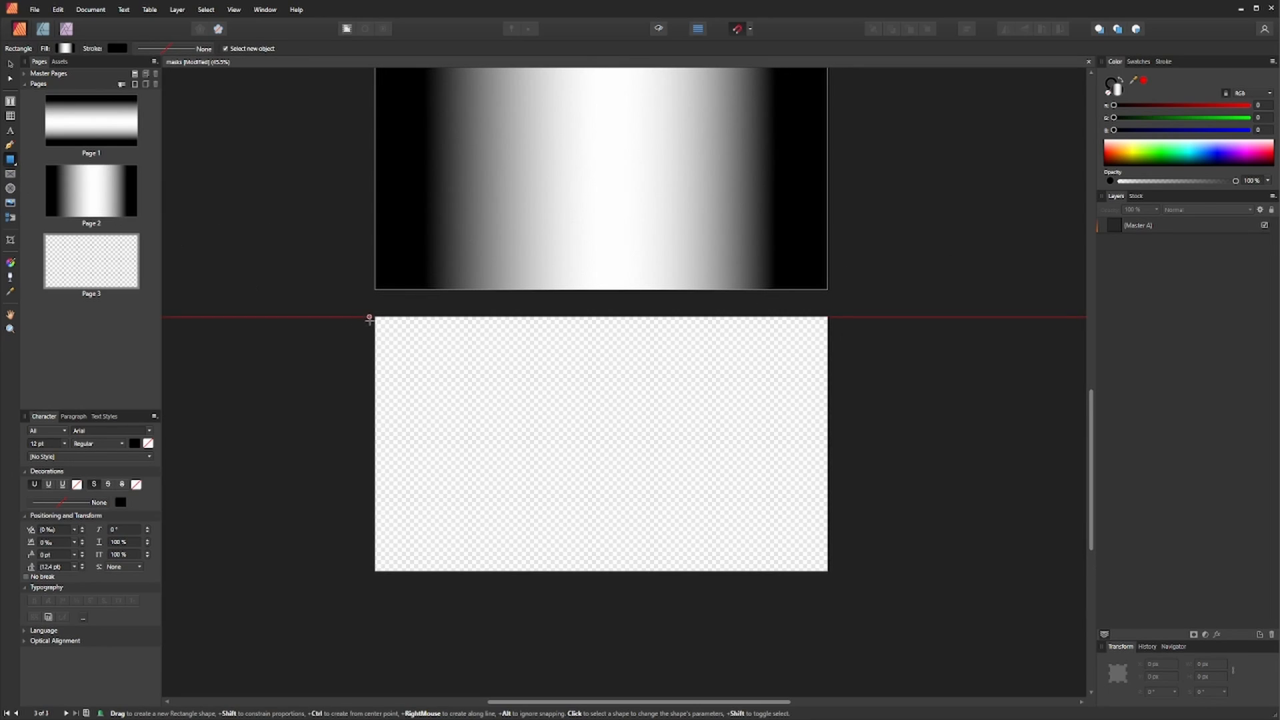
drag(374, 317, 830, 572)
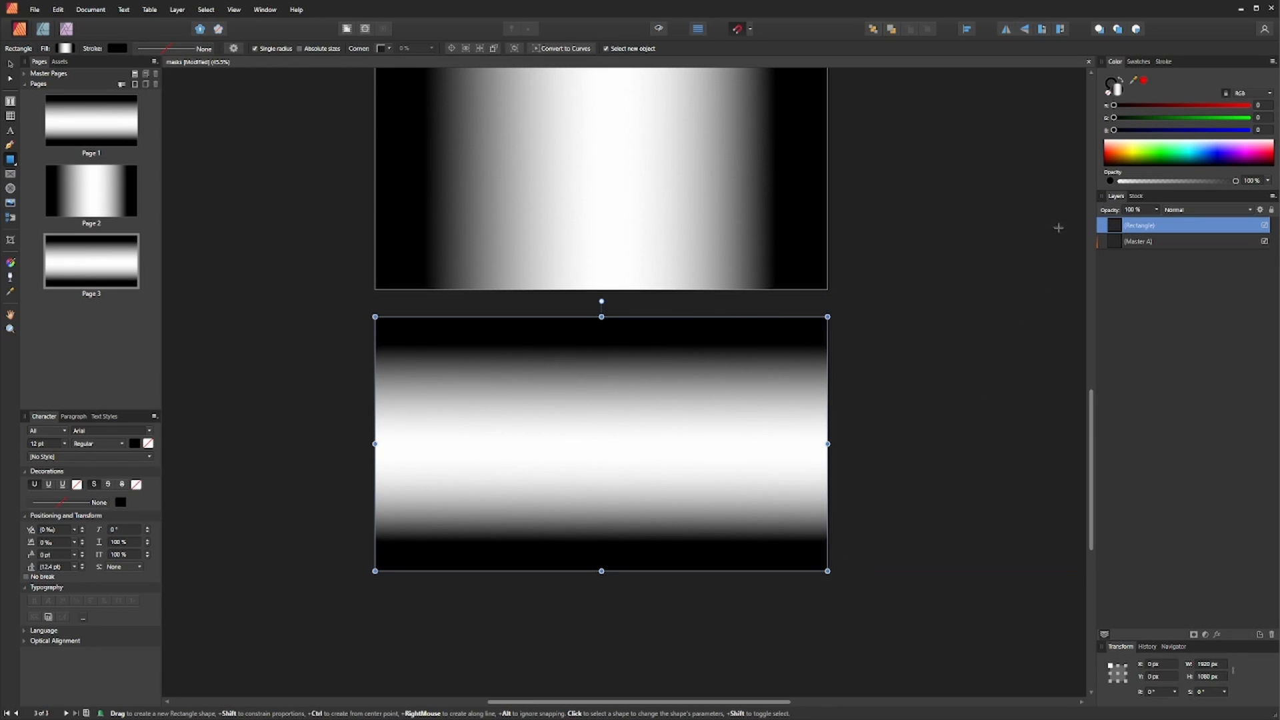
click(1138, 62)
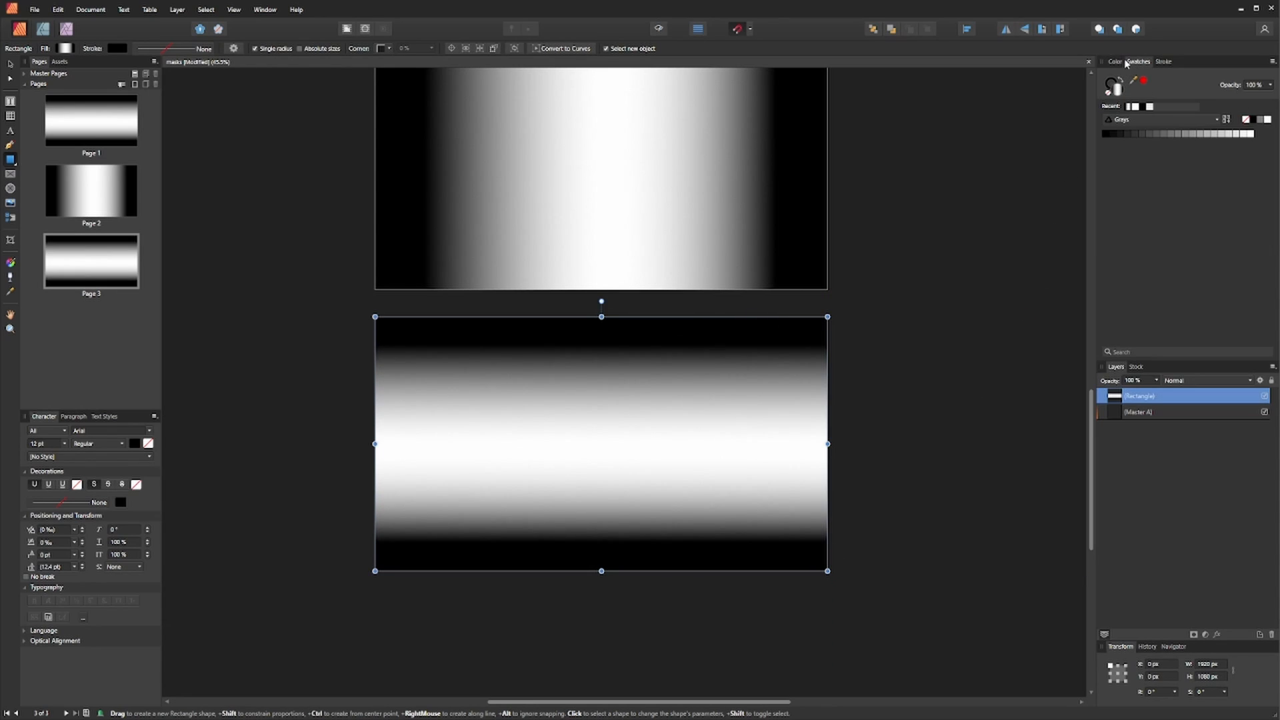
click(1144, 107)
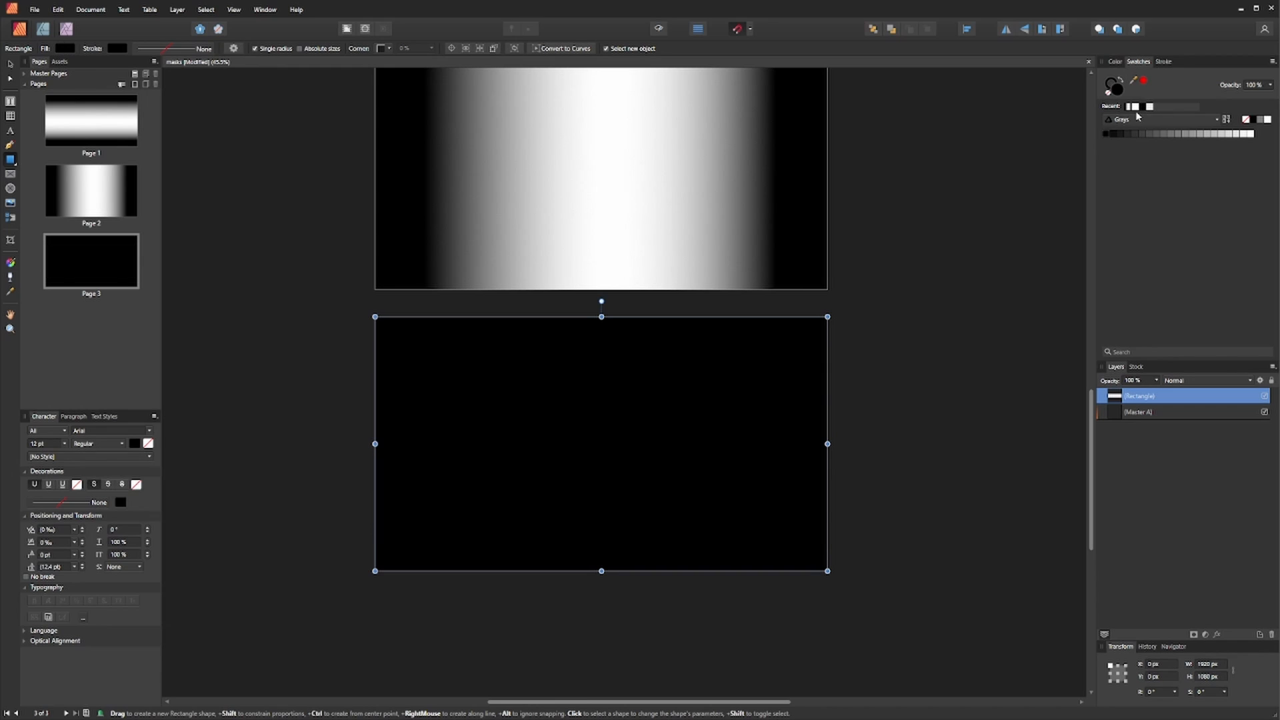
- Deselect and search the stock image library for art
click(10, 65)
click(258, 369)
scroll(572, 492, up, 1)
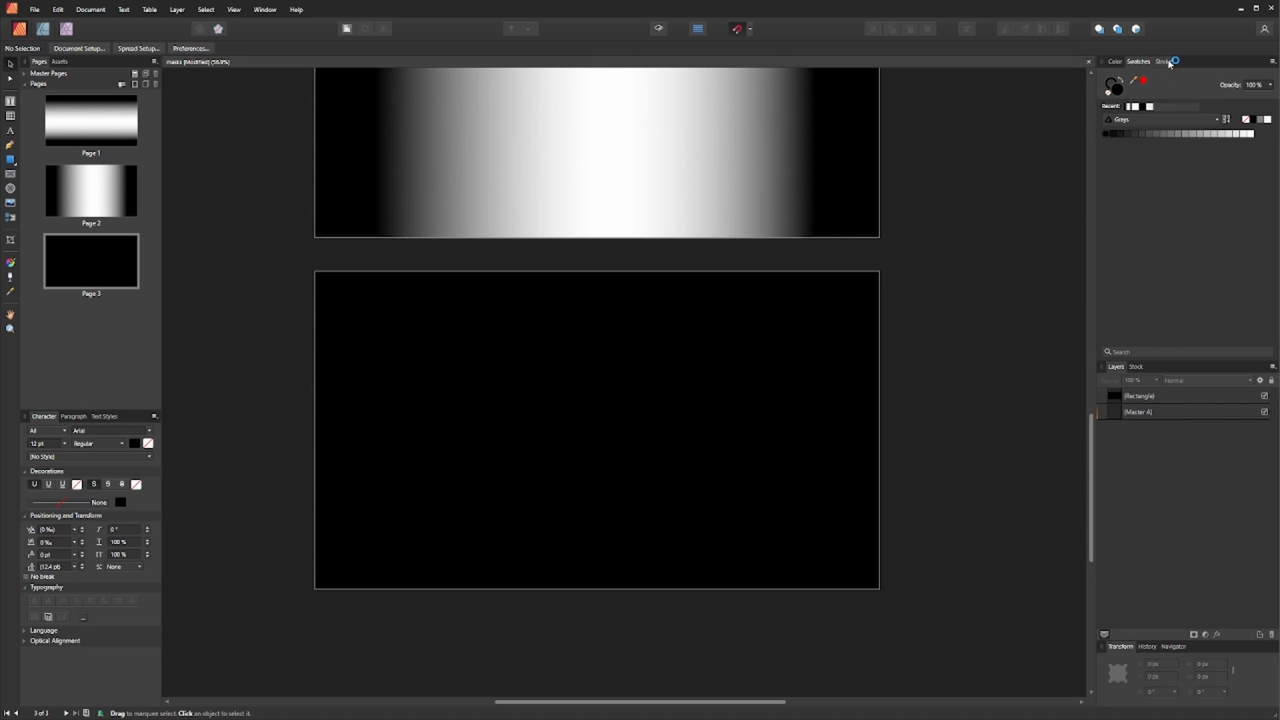
click(1137, 367)
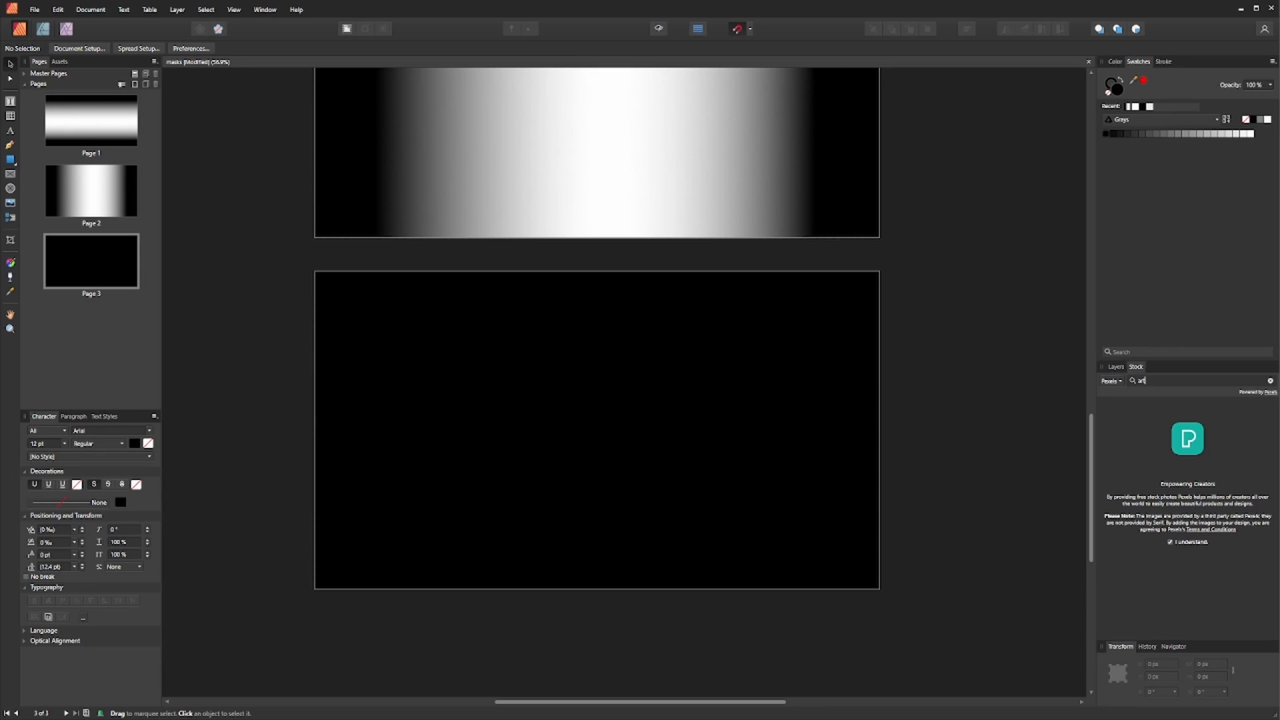
key(Return)
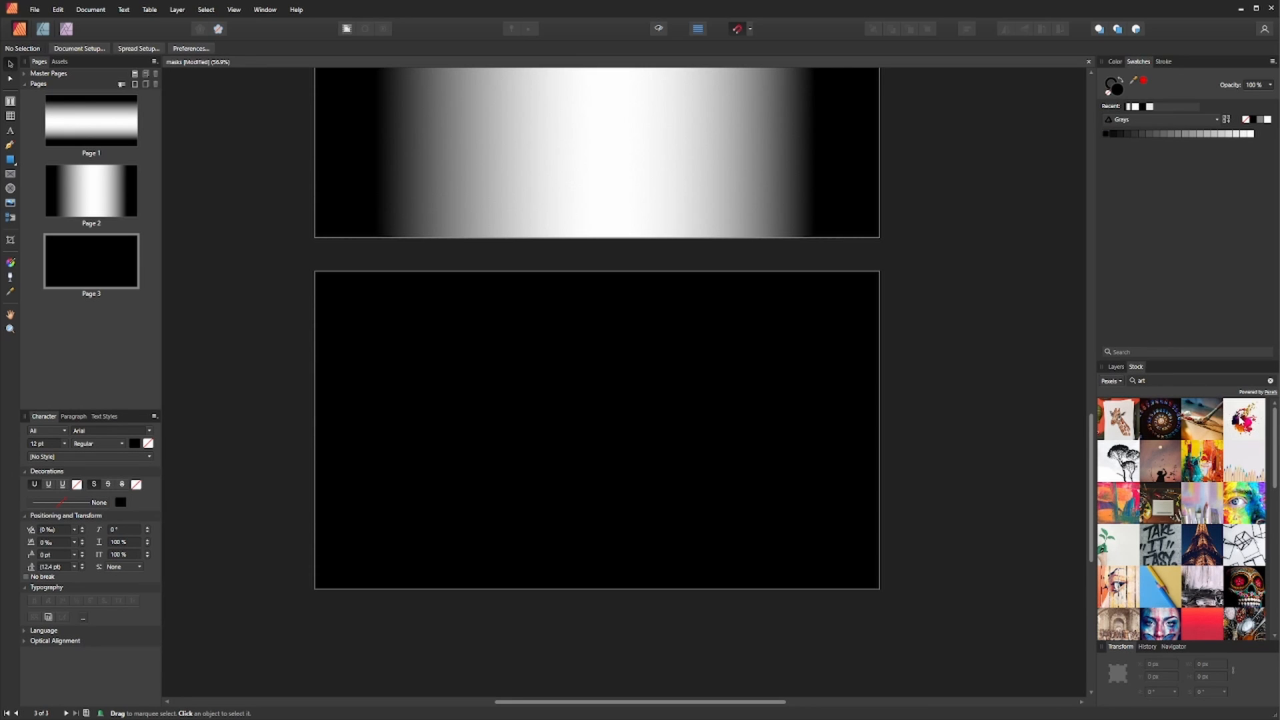
- Place a stock paint-splash image on page 3 and resize it to fill the page
drag(1244, 424, 643, 419)
scroll(624, 412, down, 5)
drag(327, 584, 511, 462)
drag(872, 224, 669, 359)
scroll(672, 366, up, 5)
drag(480, 503, 613, 425)
drag(613, 425, 600, 424)
scroll(600, 424, up, 1)
drag(888, 188, 930, 163)
- Switch to the Photo persona with the paint-splash image selected and pick the Flood Select tool
click(66, 28)
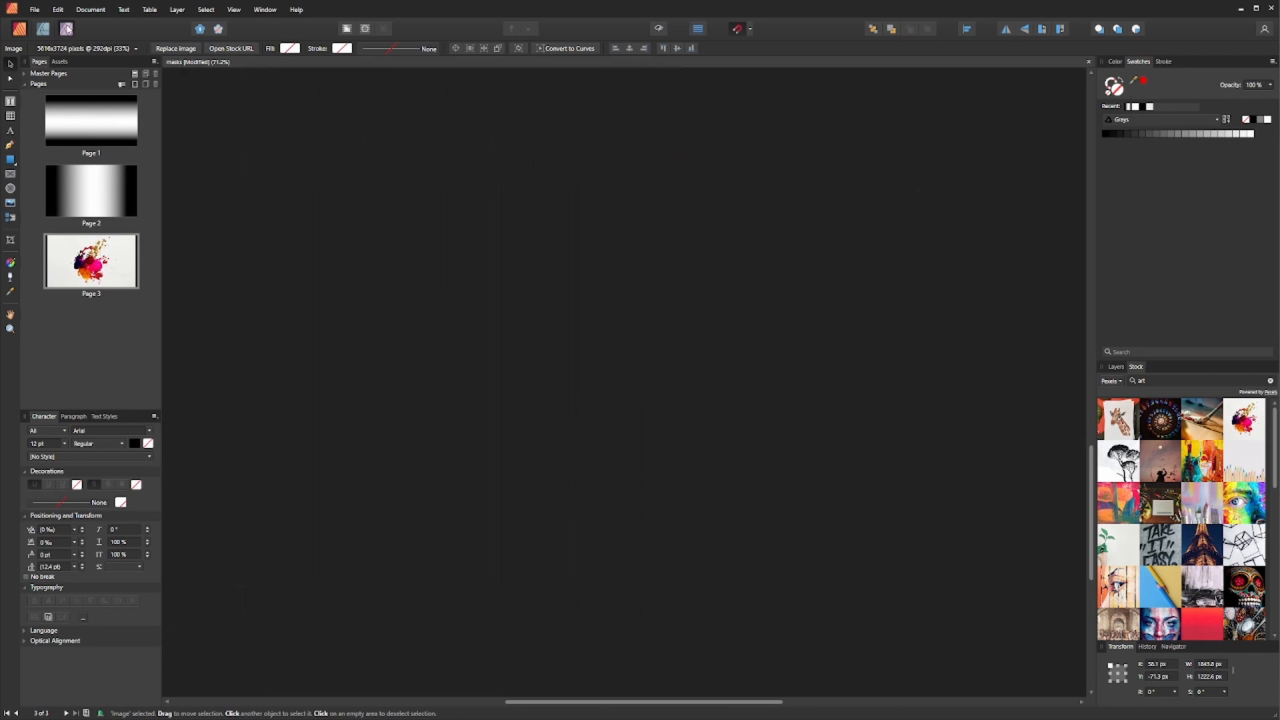
click(11, 195)
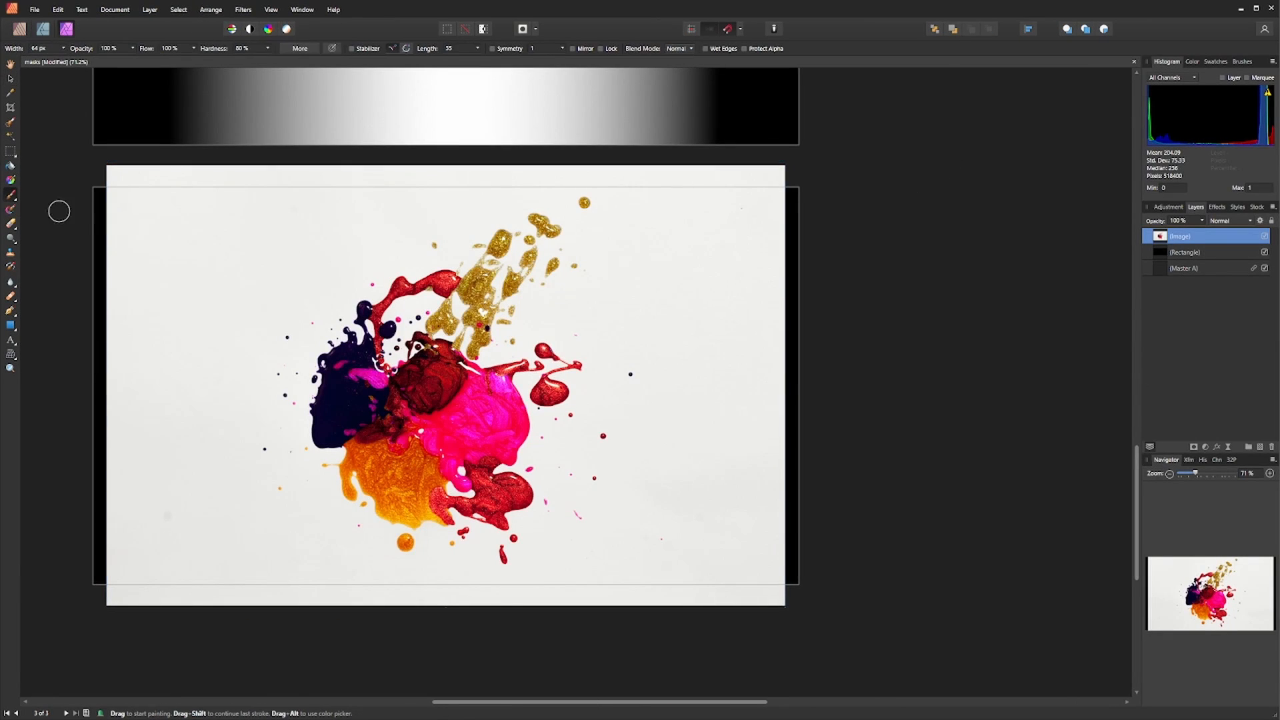
click(11, 136)
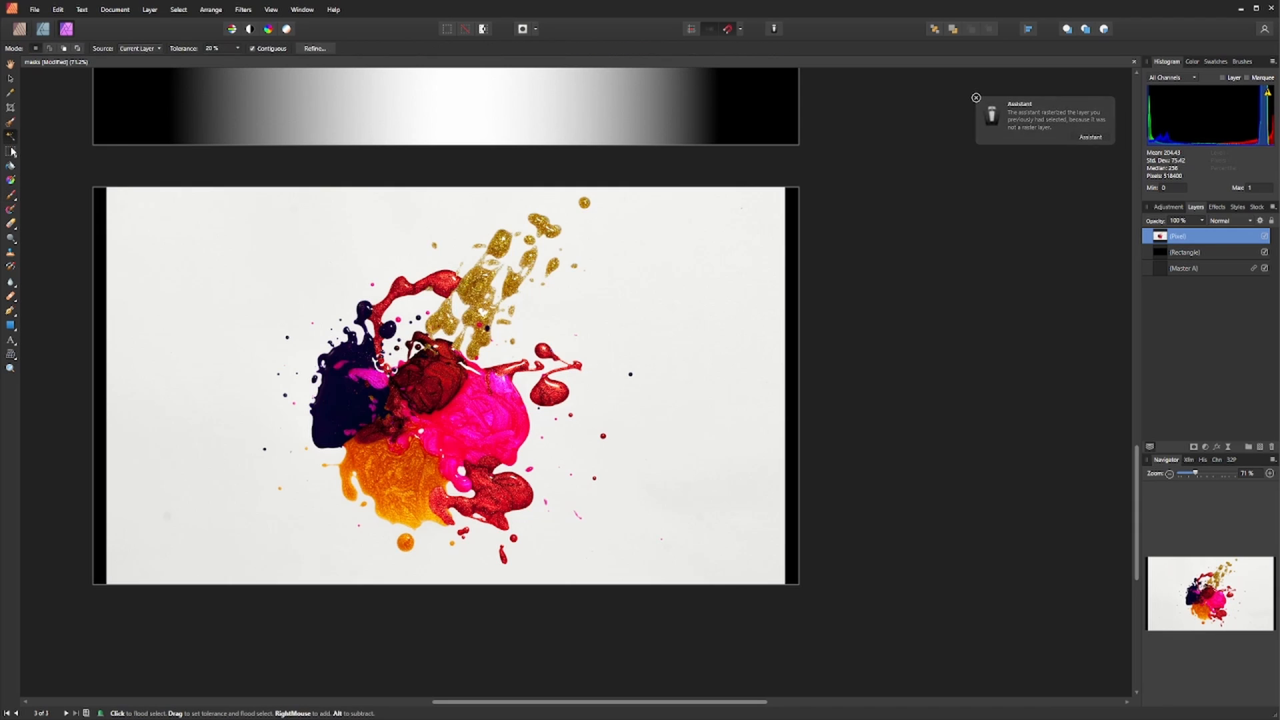
click(11, 151)
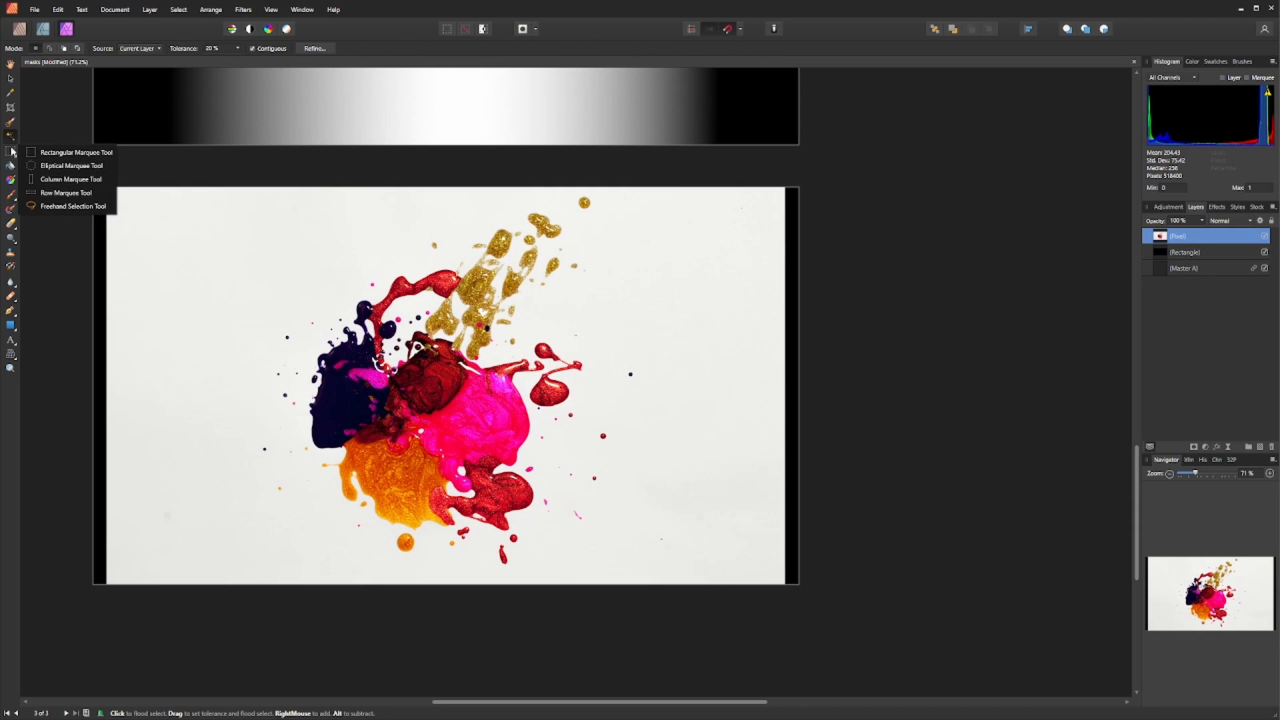
click(11, 137)
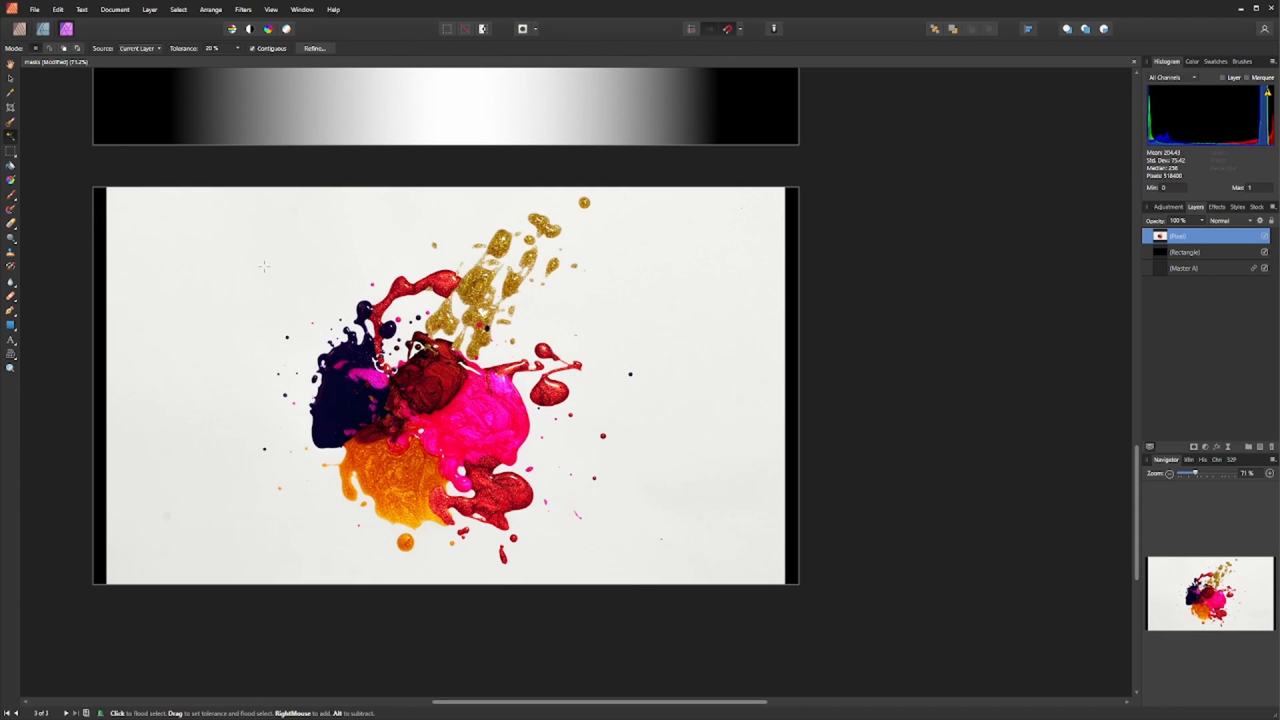
- Flood-select the white background around the paint splash on page 3
scroll(481, 311, up, 5)
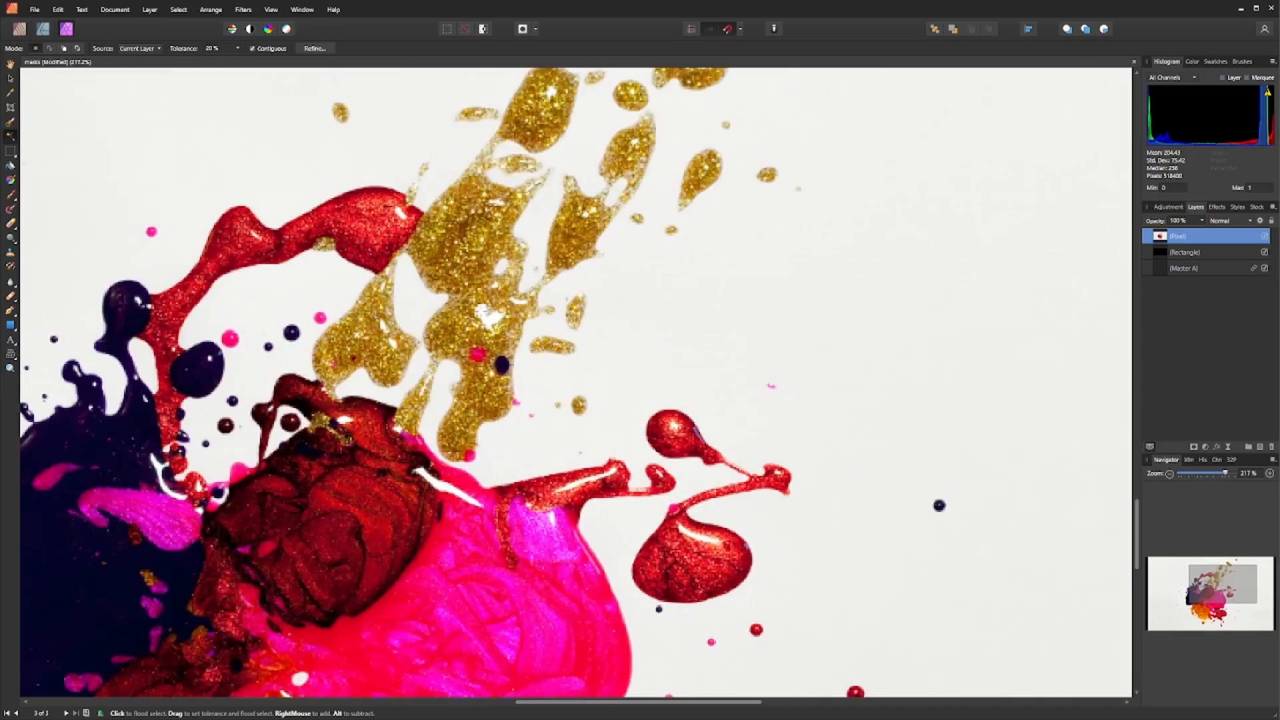
scroll(358, 276, up, 3)
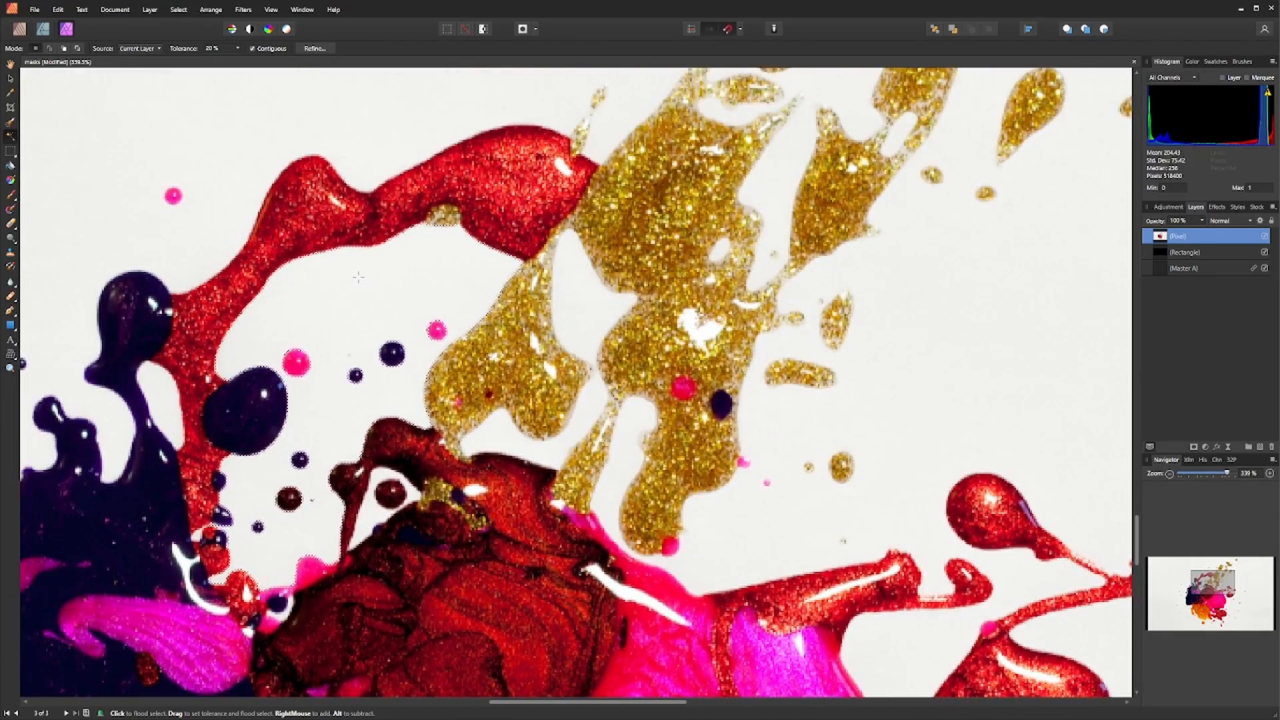
scroll(358, 277, down, 3)
scroll(287, 407, up, 3)
scroll(433, 380, down, 5)
scroll(406, 328, up, 7)
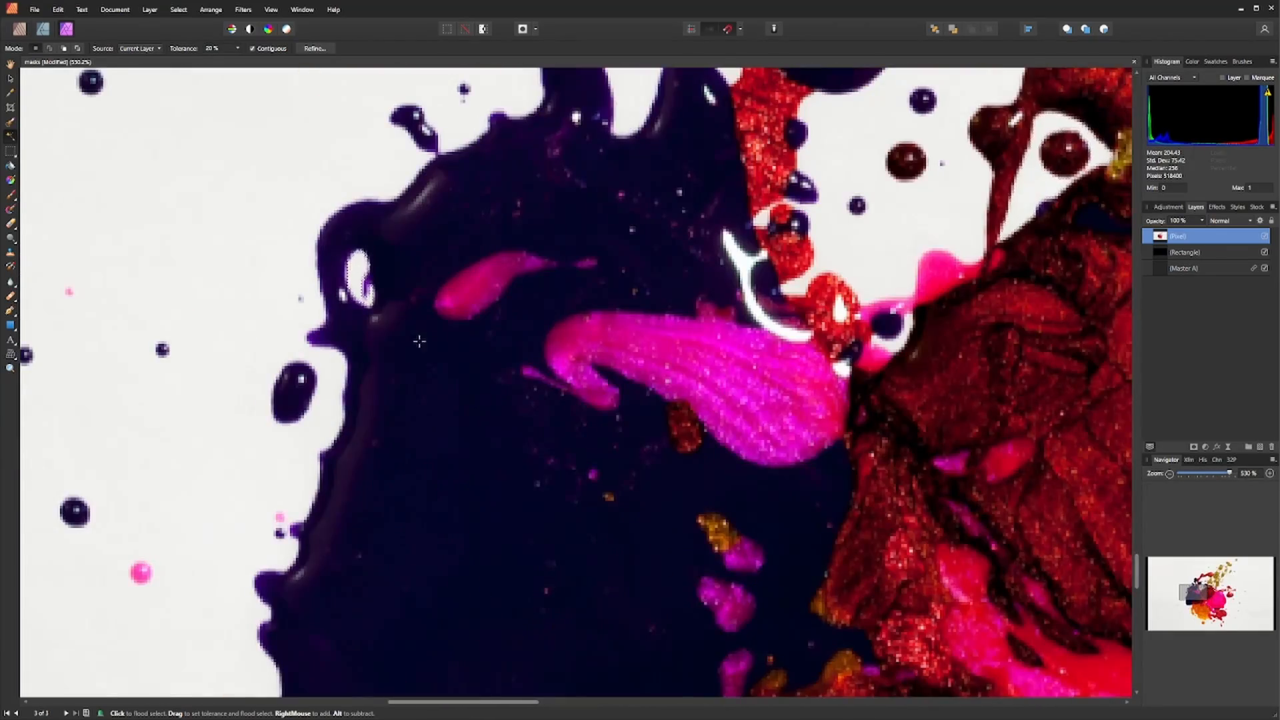
scroll(419, 341, down, 4)
drag(914, 663, 667, 363)
scroll(667, 364, up, 3)
click(461, 330)
scroll(633, 373, down, 4)
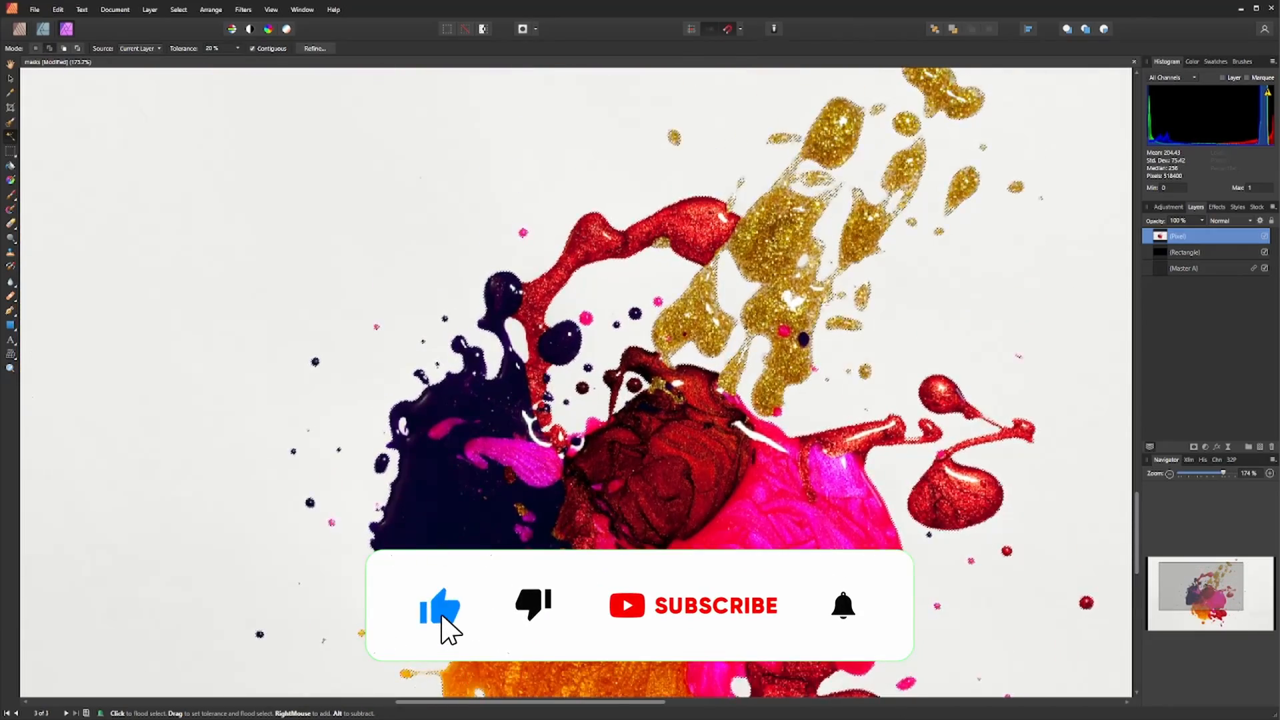
scroll(573, 380, up, 2)
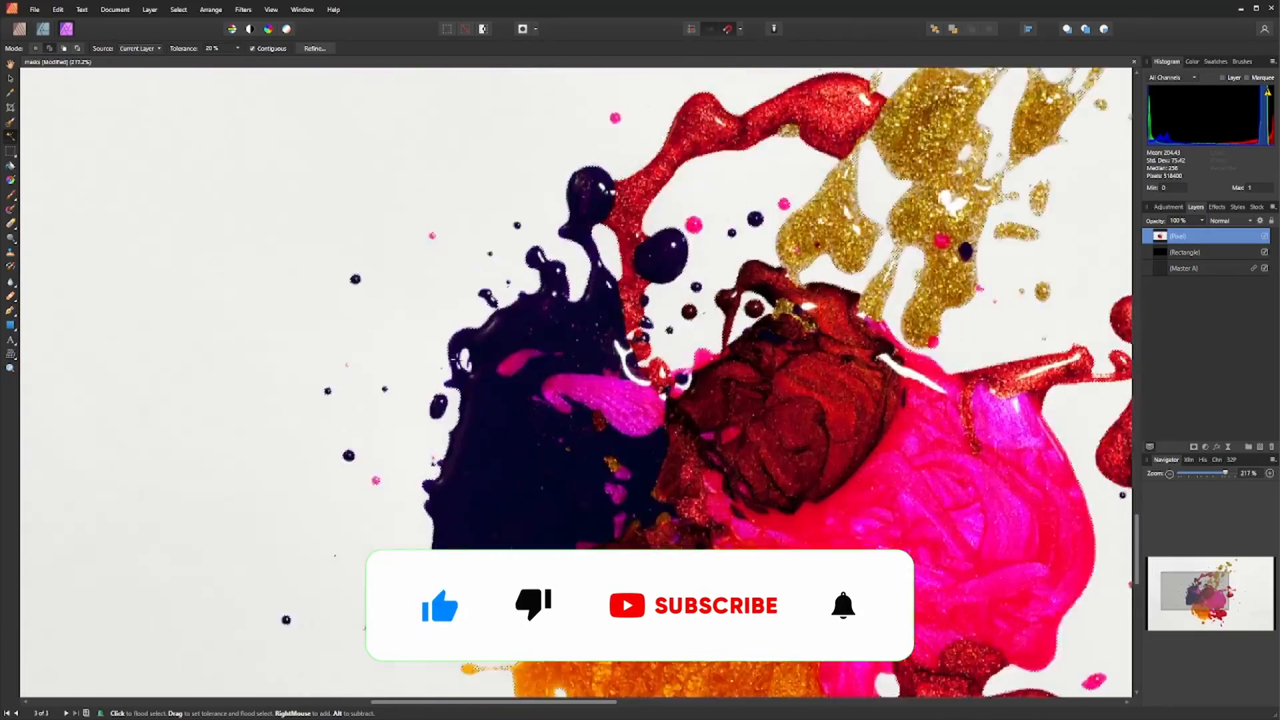
scroll(459, 360, up, 1)
drag(794, 640, 527, 640)
scroll(527, 534, down, 2)
drag(527, 534, 493, 520)
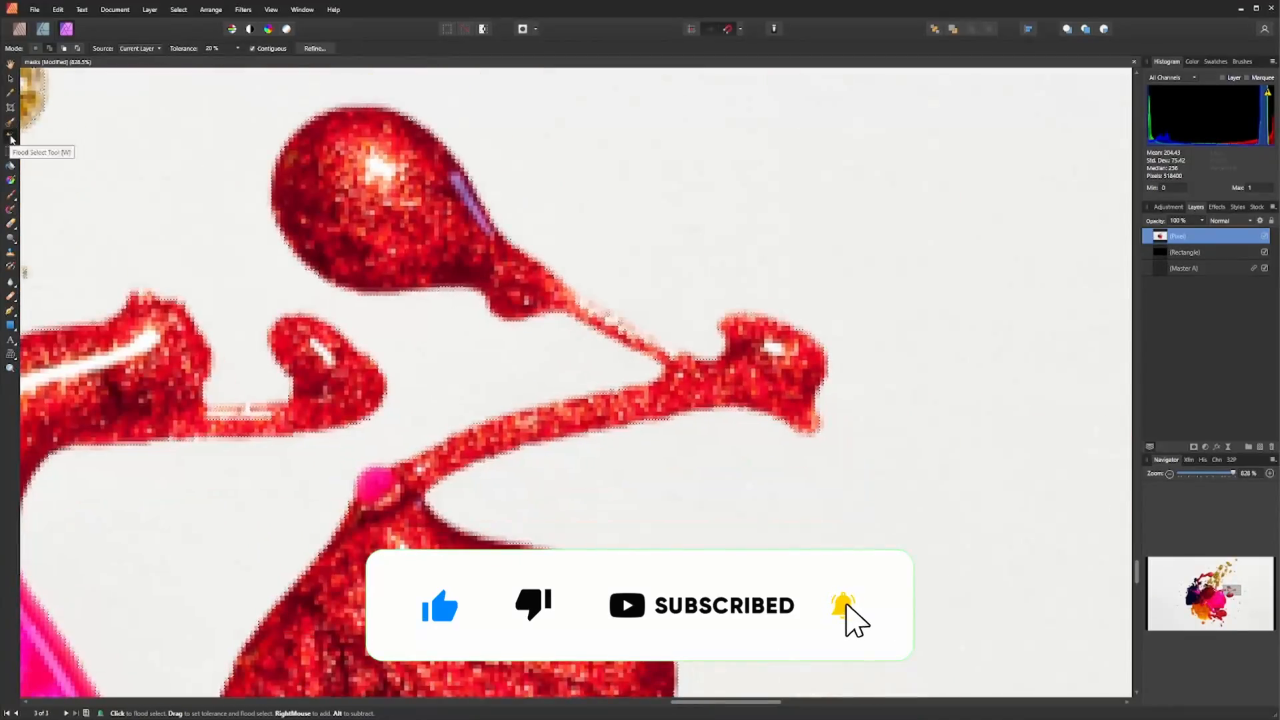
- Adjust the selection with the Freehand Selection tool, subtracting small paint areas caught in it
click(10, 150)
click(549, 272)
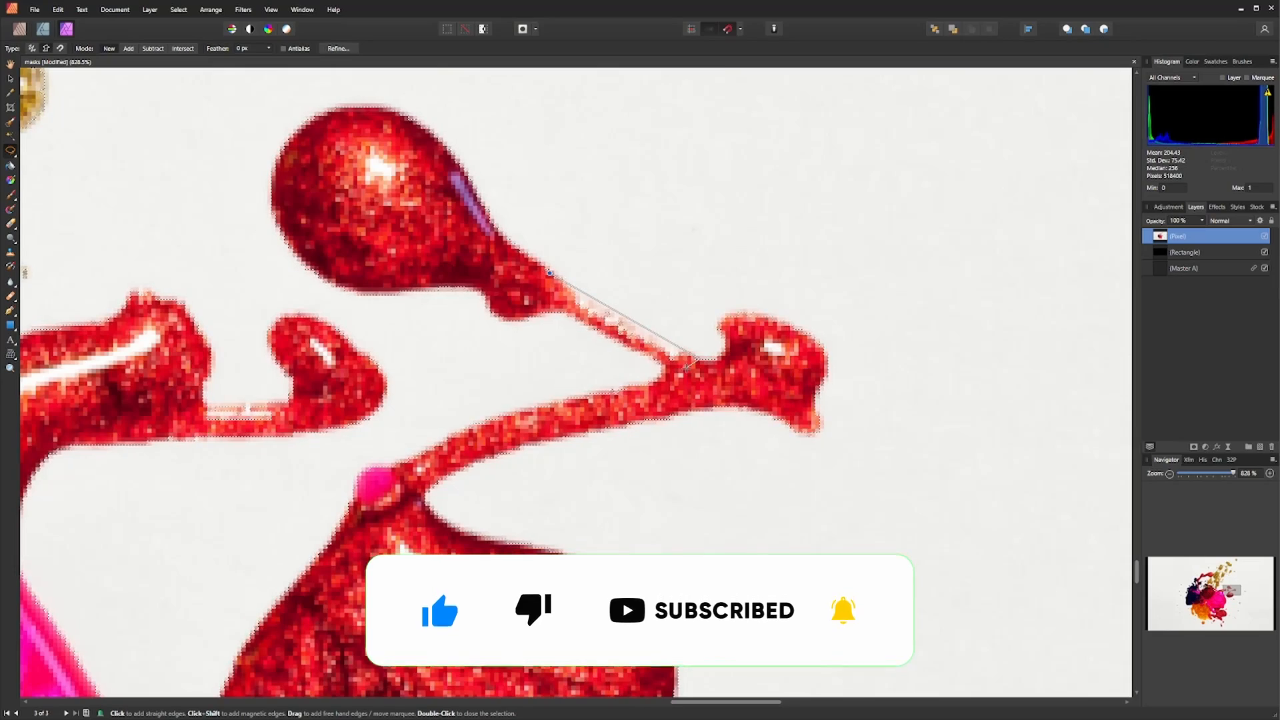
click(667, 367)
double_click(544, 301)
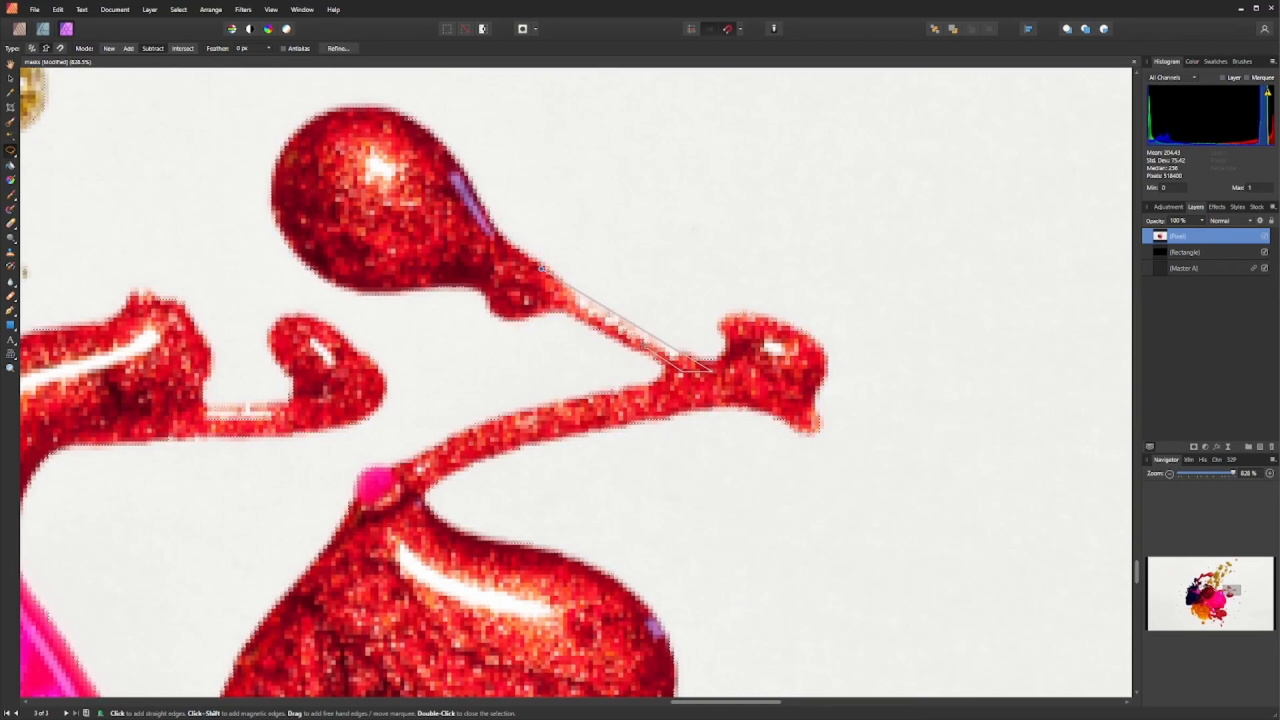
click(542, 270)
drag(228, 420, 481, 340)
scroll(482, 340, up, 3)
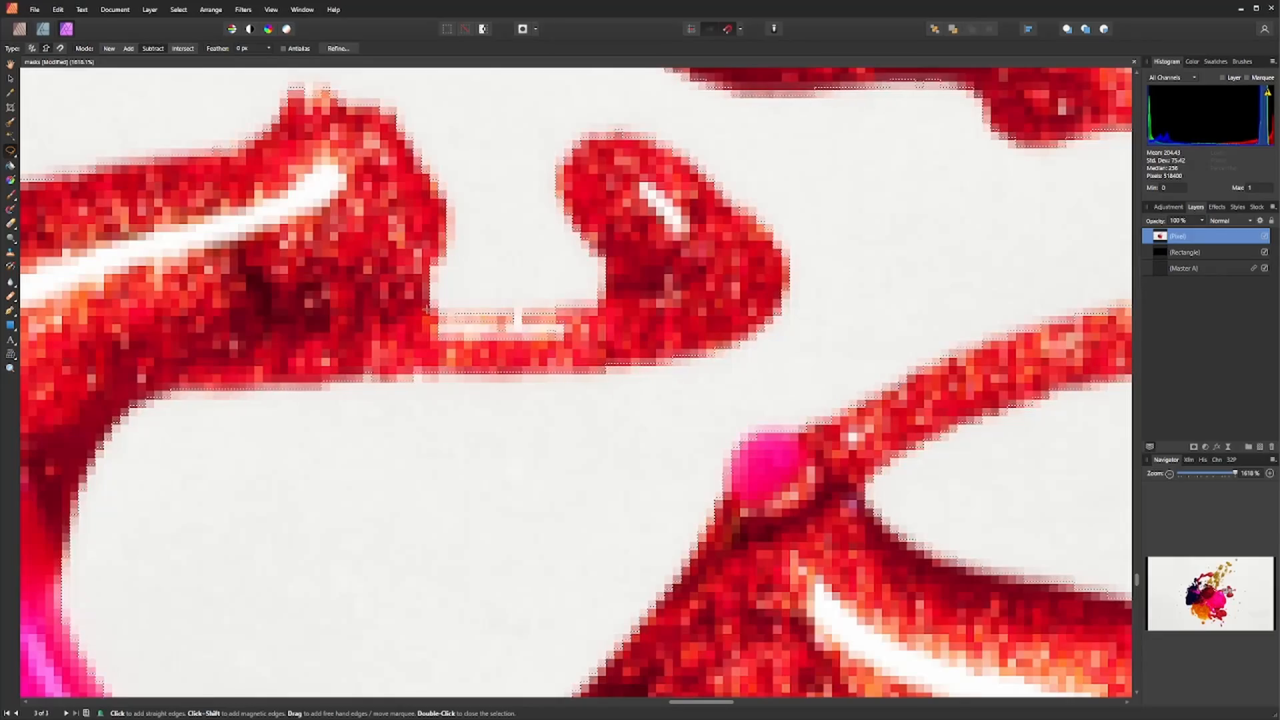
click(581, 355)
click(405, 347)
scroll(432, 305, down, 8)
drag(431, 304, 727, 207)
scroll(1107, 218, down, 4)
scroll(585, 360, up, 4)
drag(584, 360, 446, 328)
scroll(447, 328, down, 5)
scroll(445, 322, up, 2)
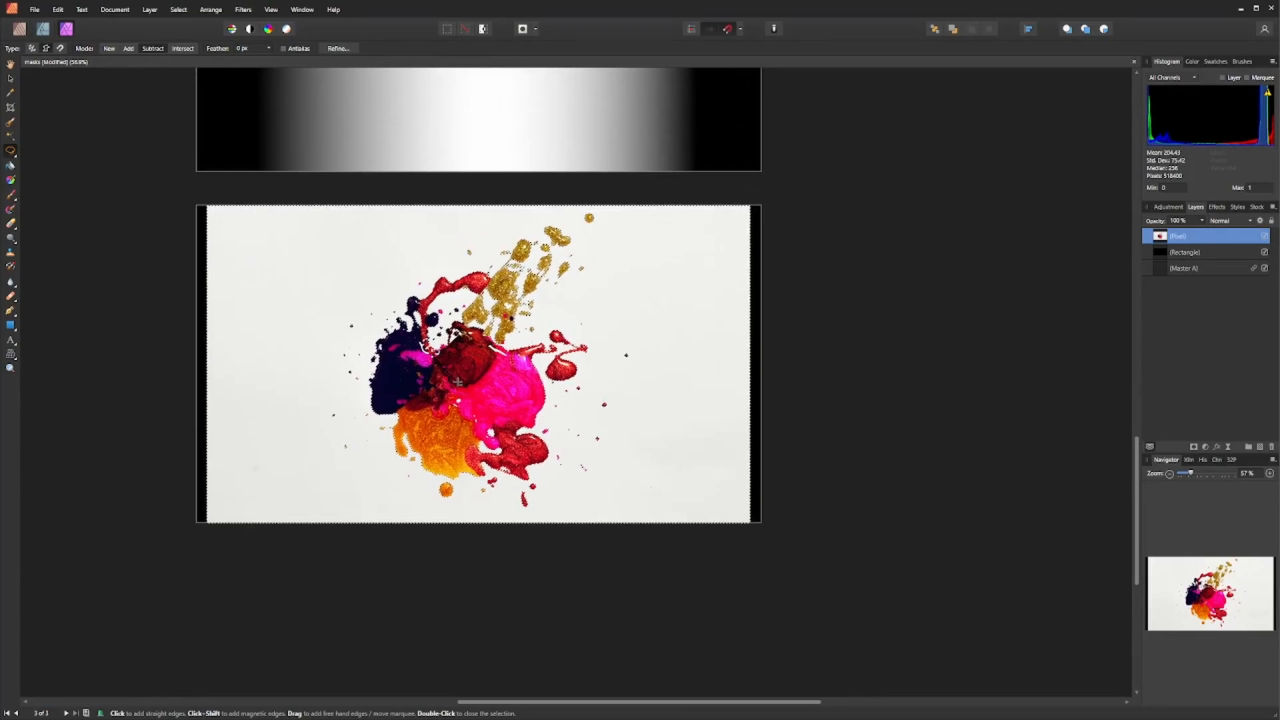
scroll(446, 322, up, 5)
drag(432, 414, 467, 366)
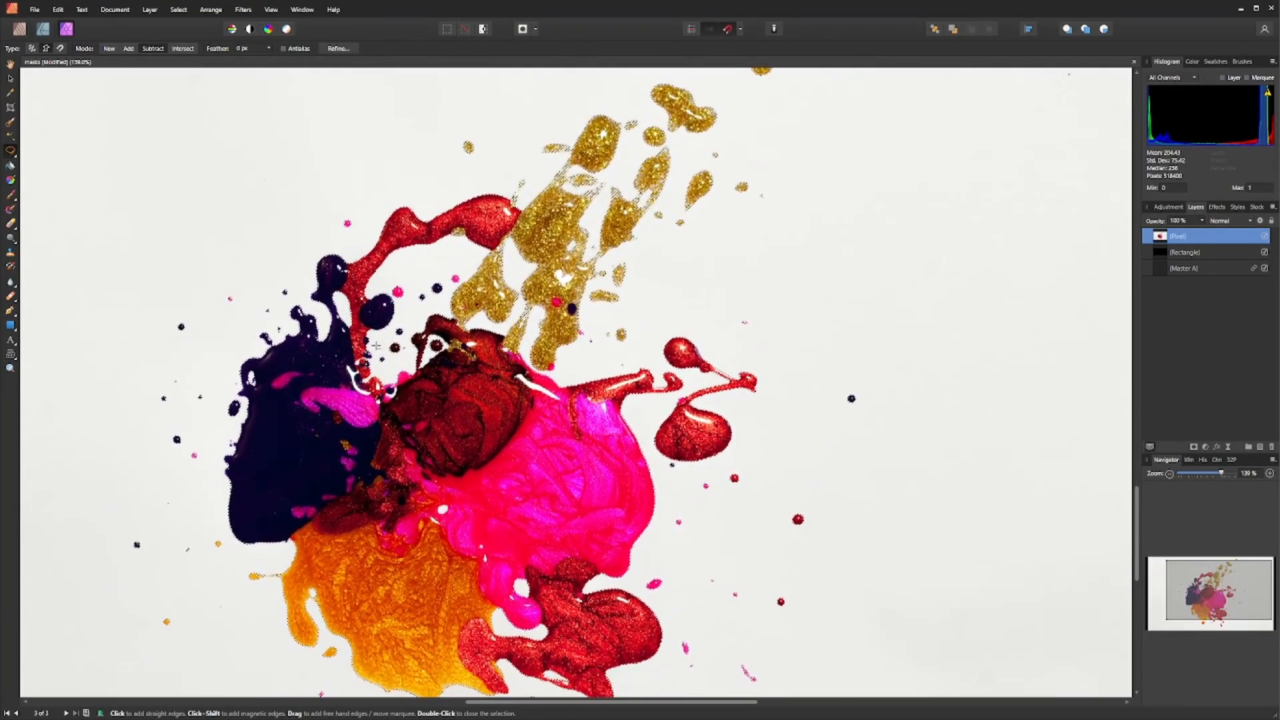
click(338, 48)
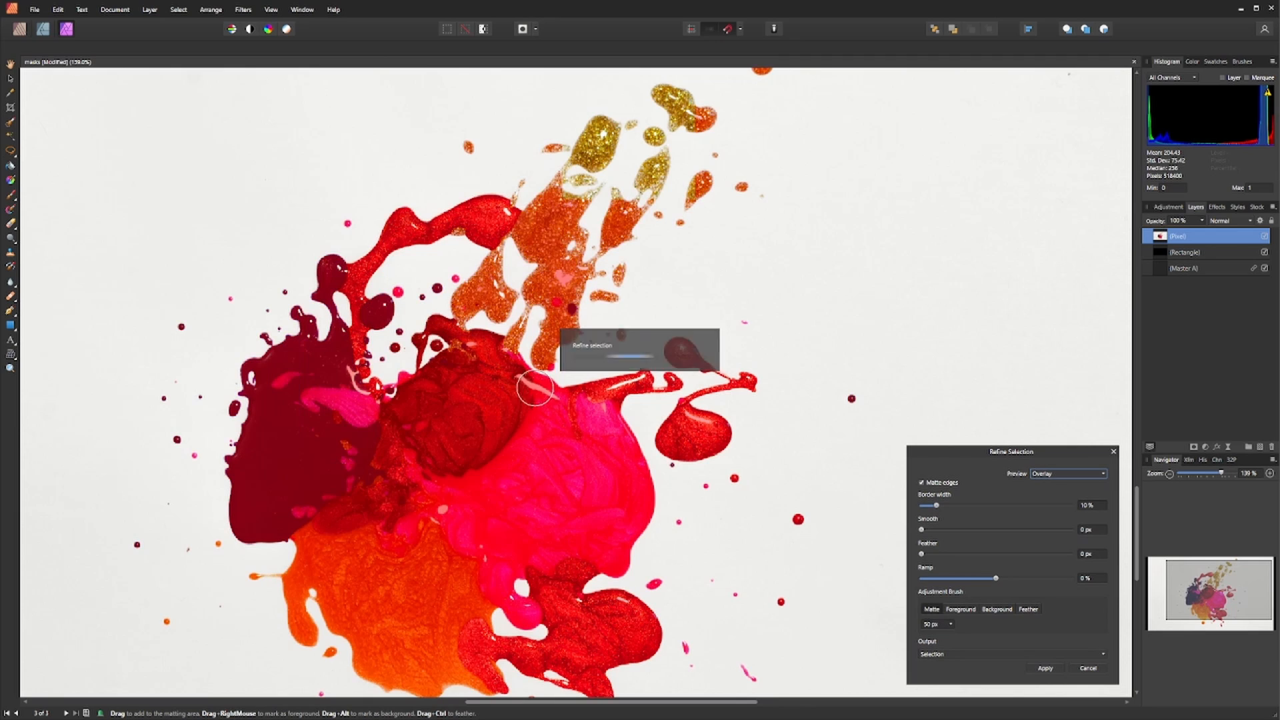
scroll(509, 400, down, 2)
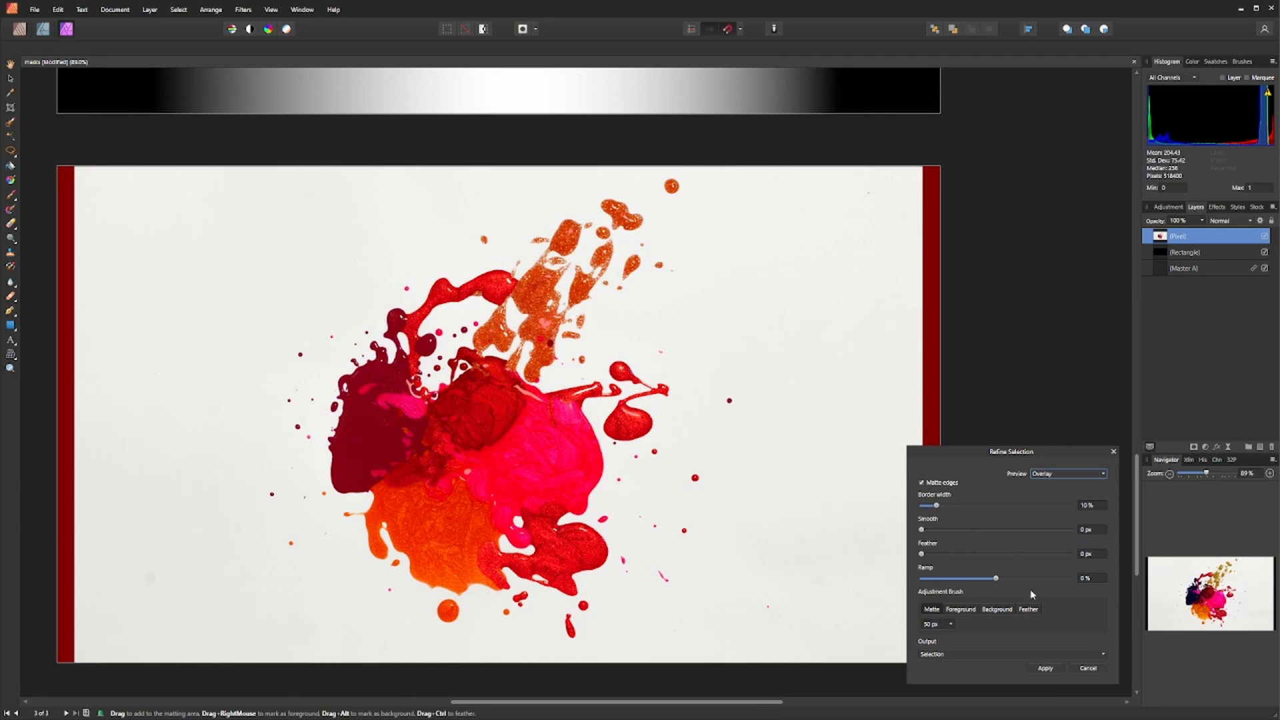
click(1089, 668)
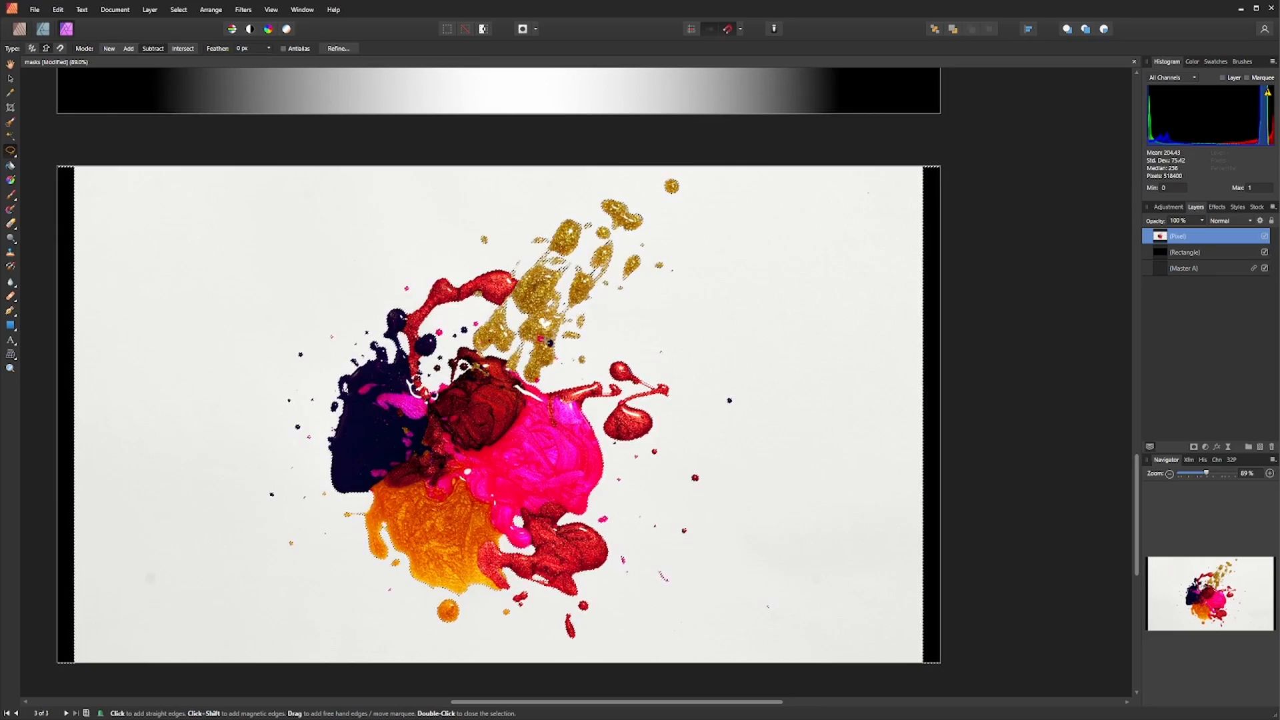
- Refine the selection with matte edges, about 1.4 px feather and -43% ramp, brushing over the splash, and apply it
scroll(522, 333, up, 4)
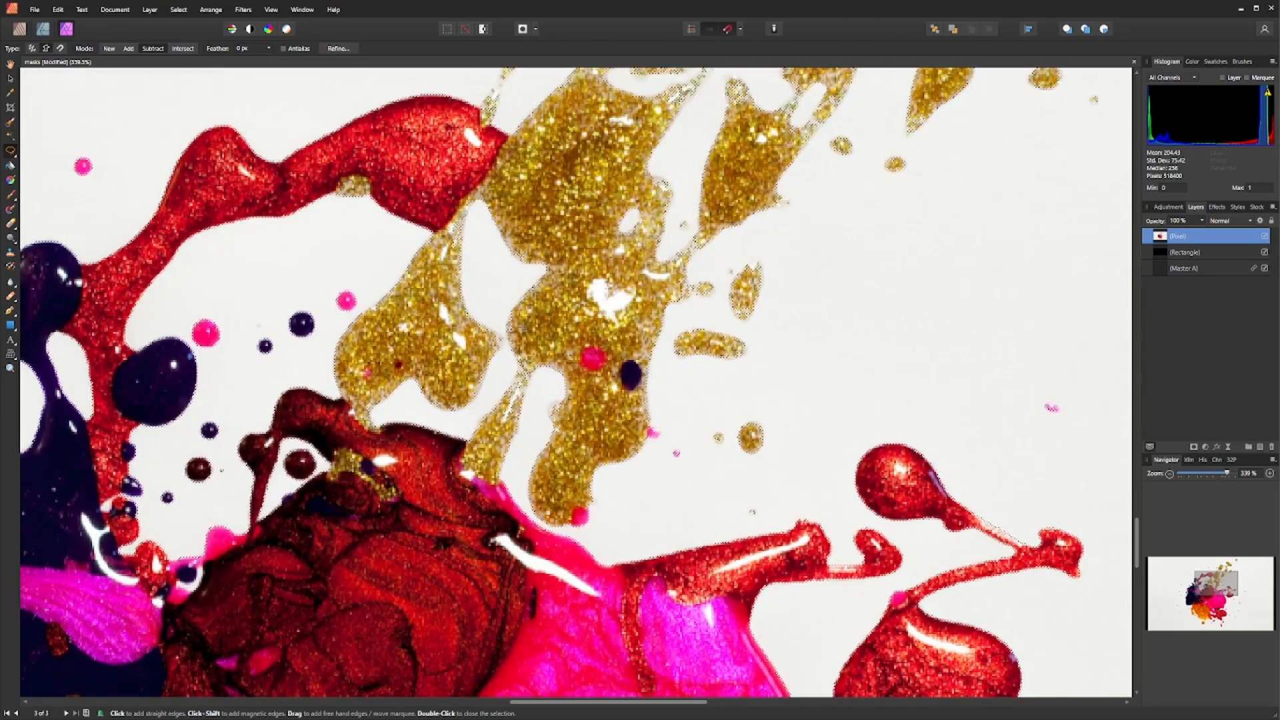
scroll(560, 335, down, 5)
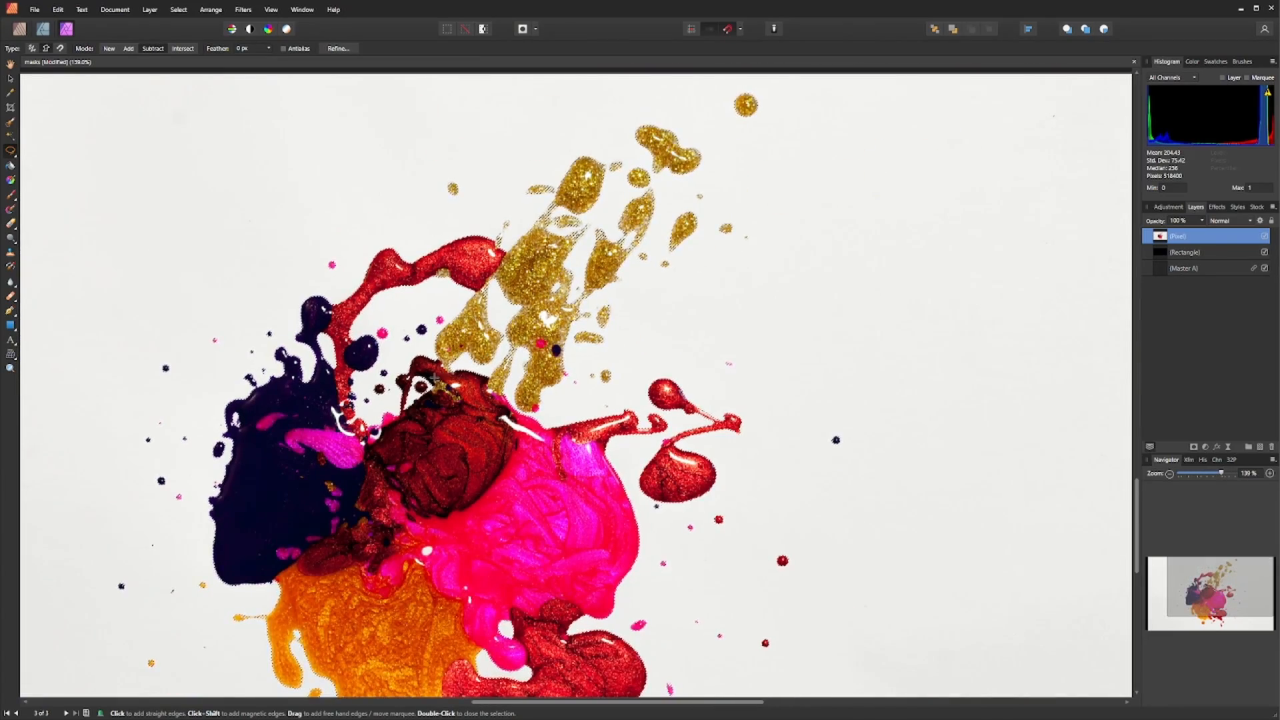
scroll(560, 335, up, 1)
scroll(520, 366, down, 3)
drag(657, 399, 617, 392)
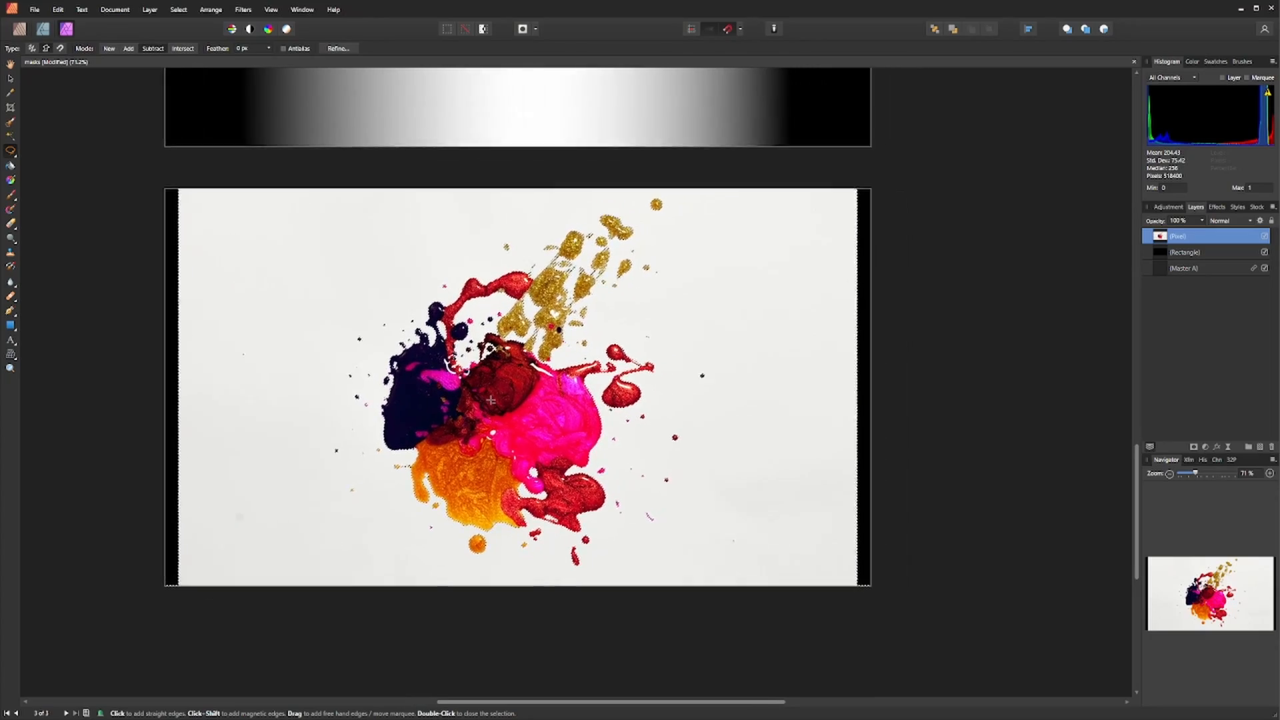
scroll(617, 391, up, 2)
click(339, 48)
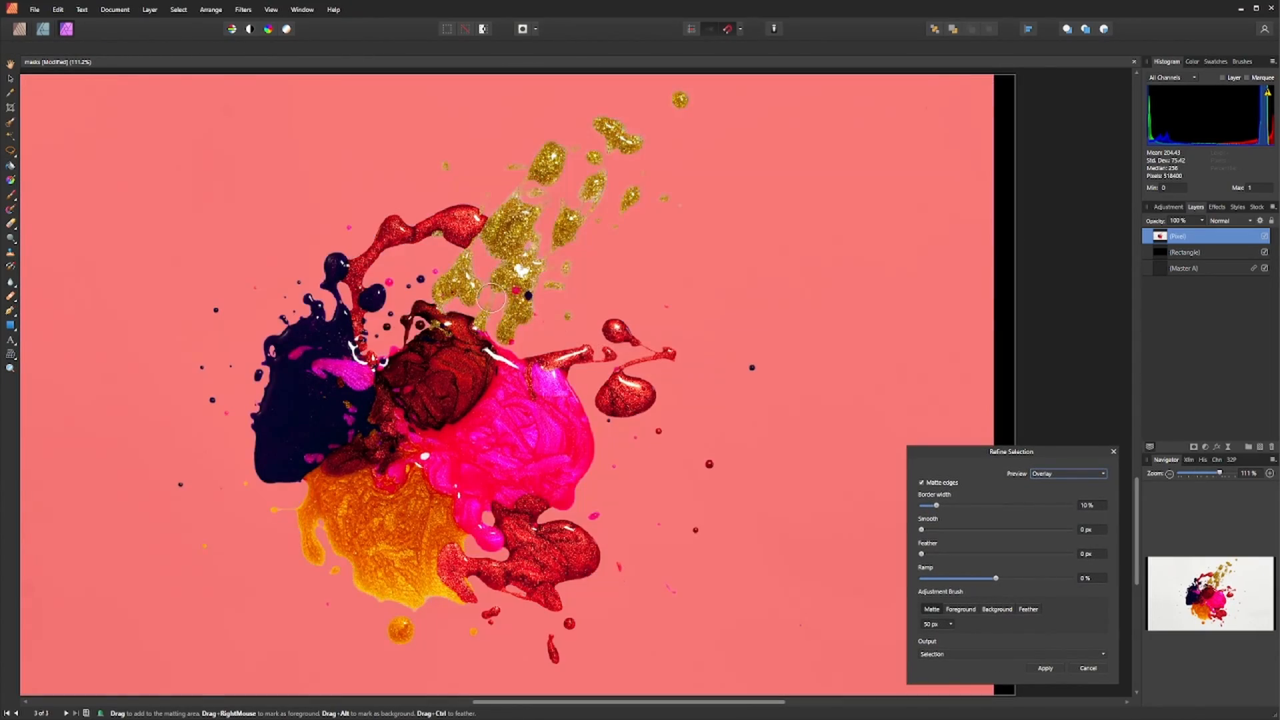
scroll(441, 371, up, 10)
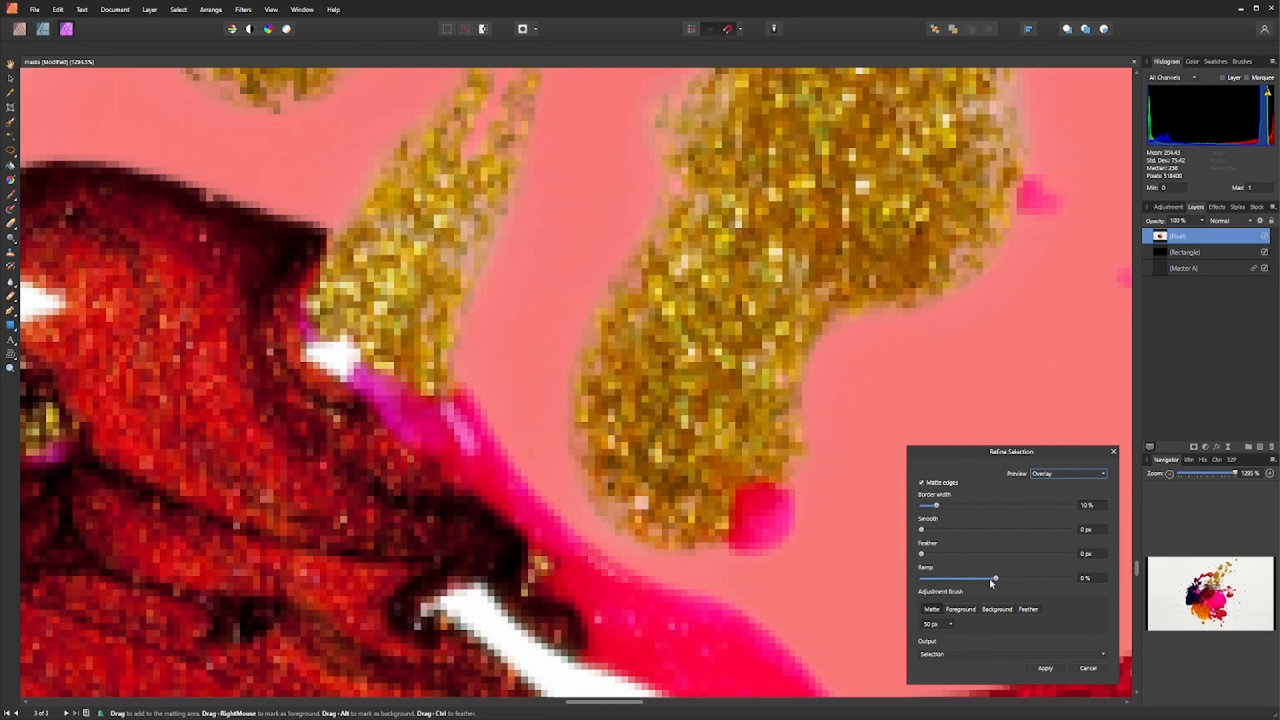
drag(996, 579, 988, 579)
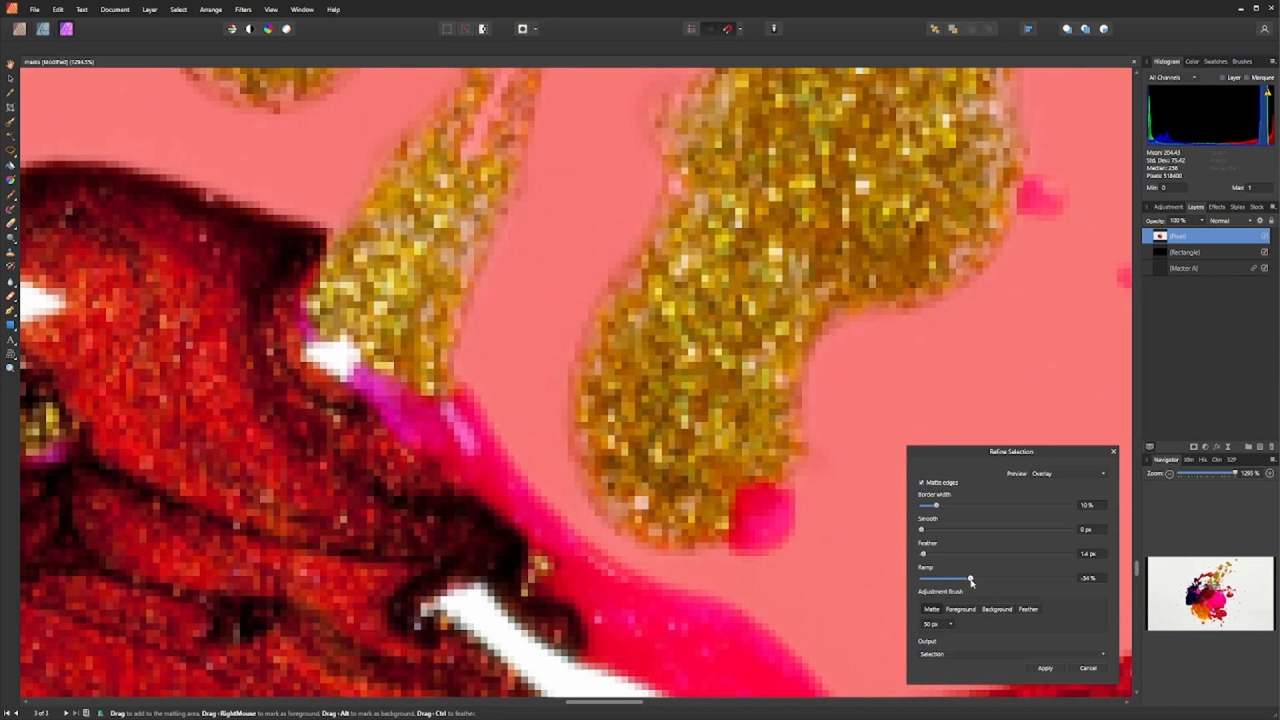
scroll(592, 337, down, 8)
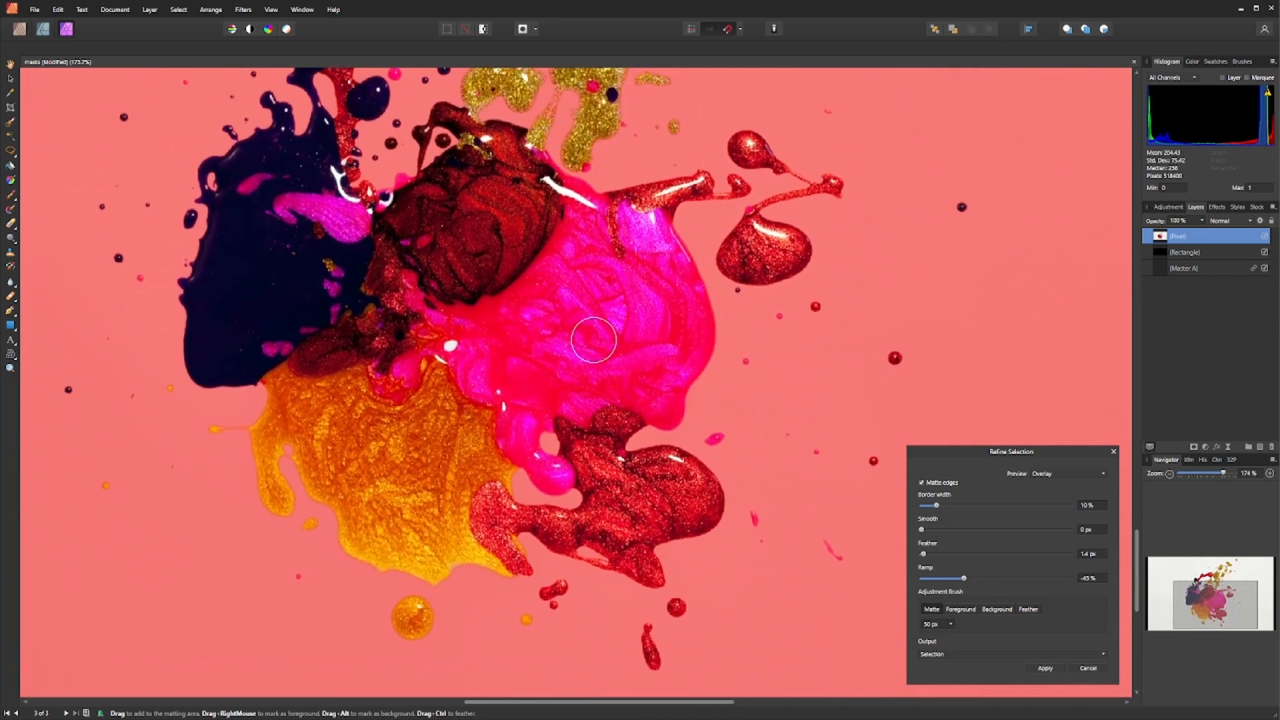
mouse_move(591, 337)
mouse_down()
mouse_move(694, 368)
mouse_move(606, 526)
mouse_move(439, 434)
mouse_move(479, 386)
mouse_up()
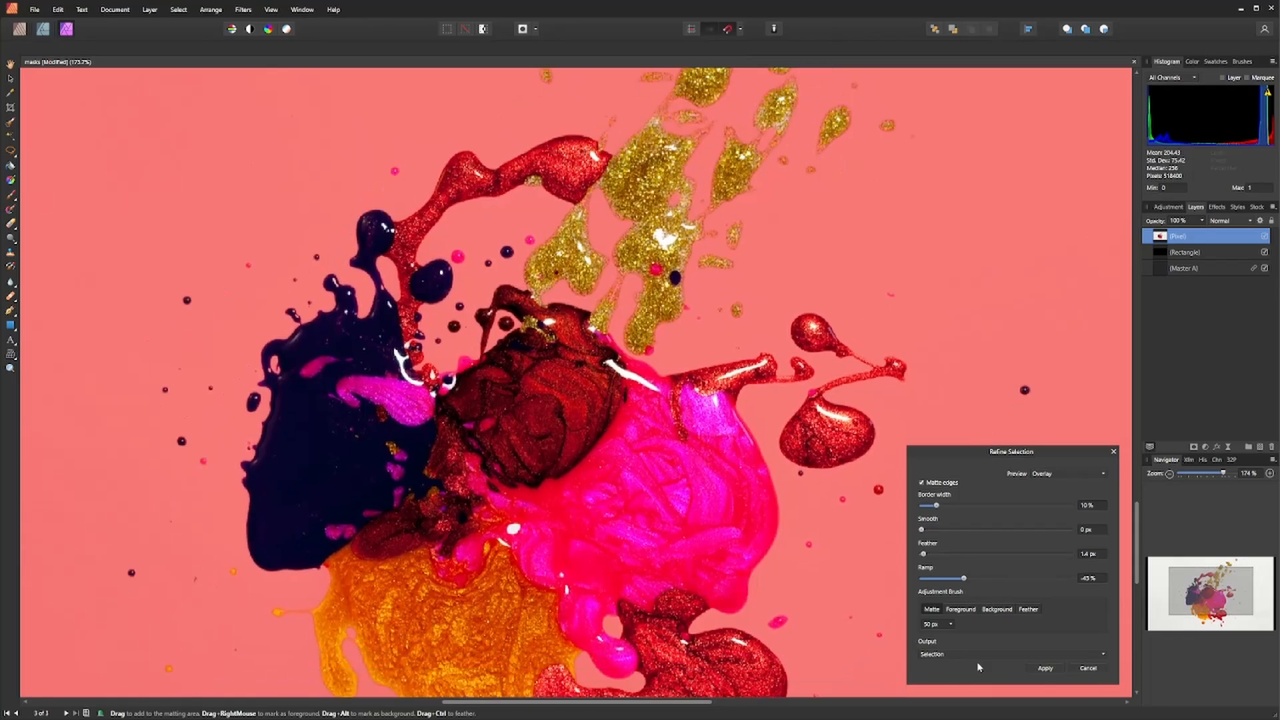
click(1048, 668)
- Add a mask to the image layer from the selection and deselect
scroll(789, 426, down, 3)
drag(778, 390, 739, 374)
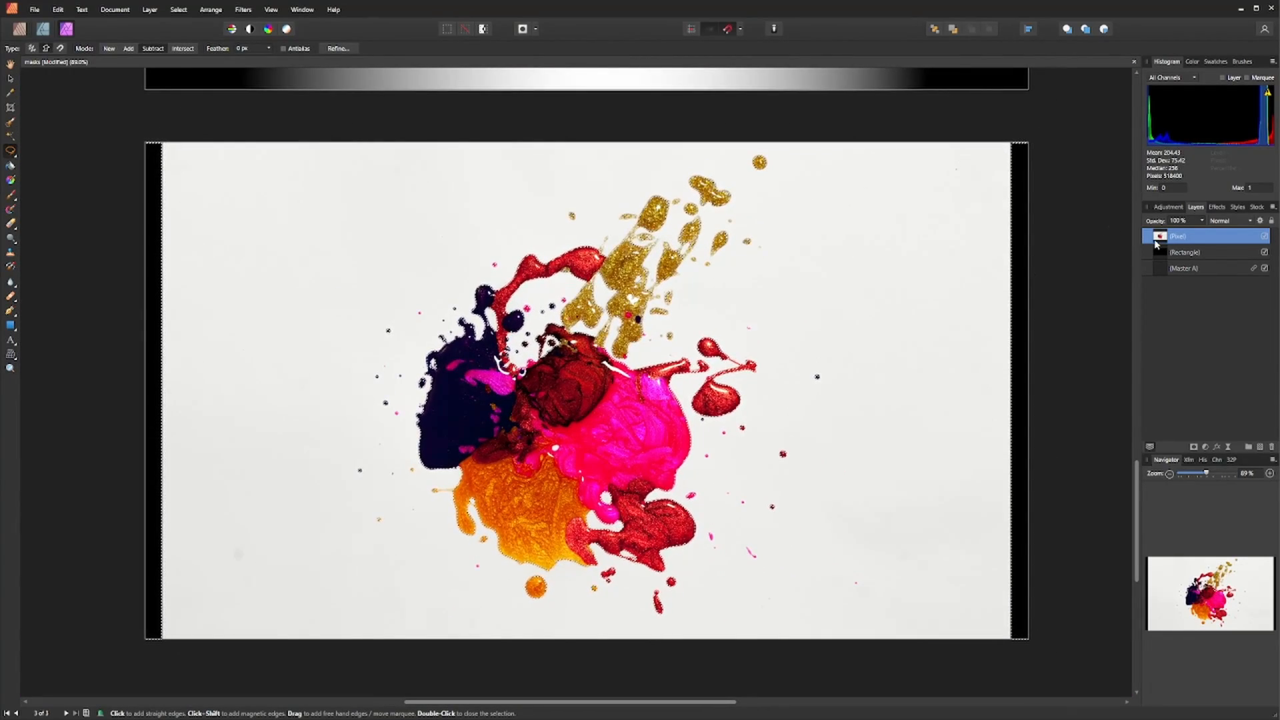
click(1194, 447)
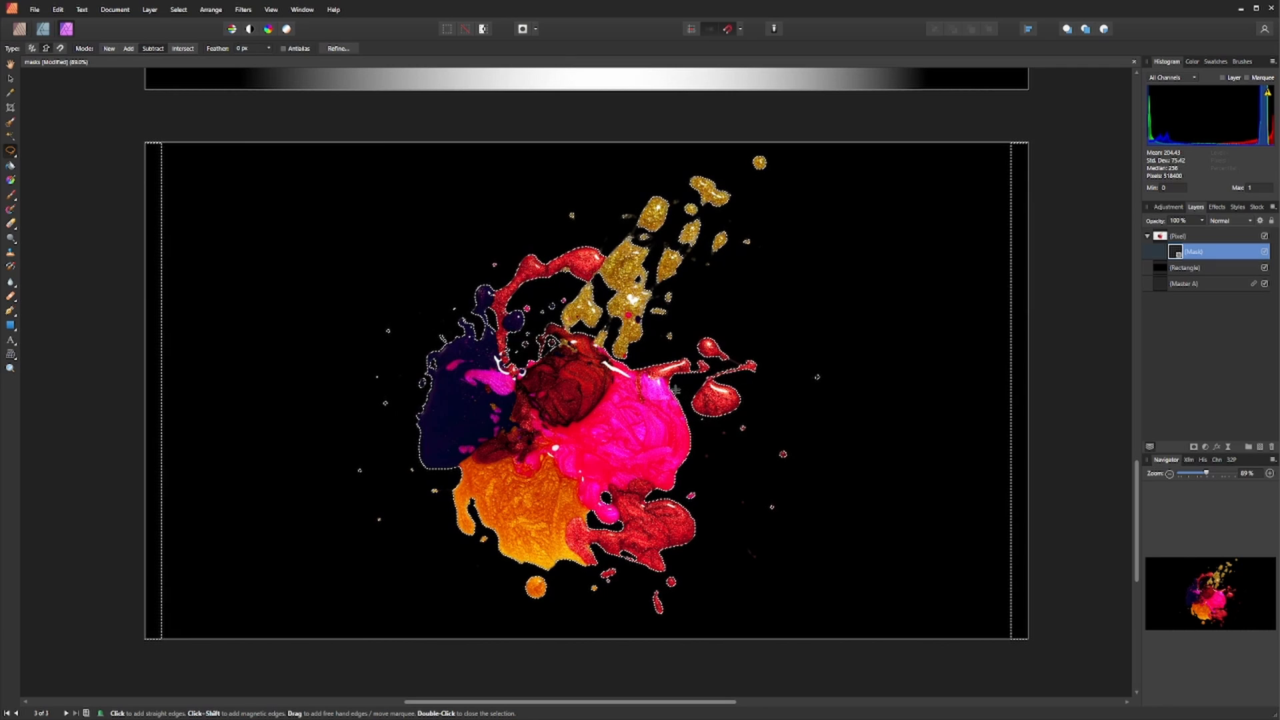
key(ctrl+d)
scroll(616, 380, down, 1)
drag(588, 390, 533, 390)
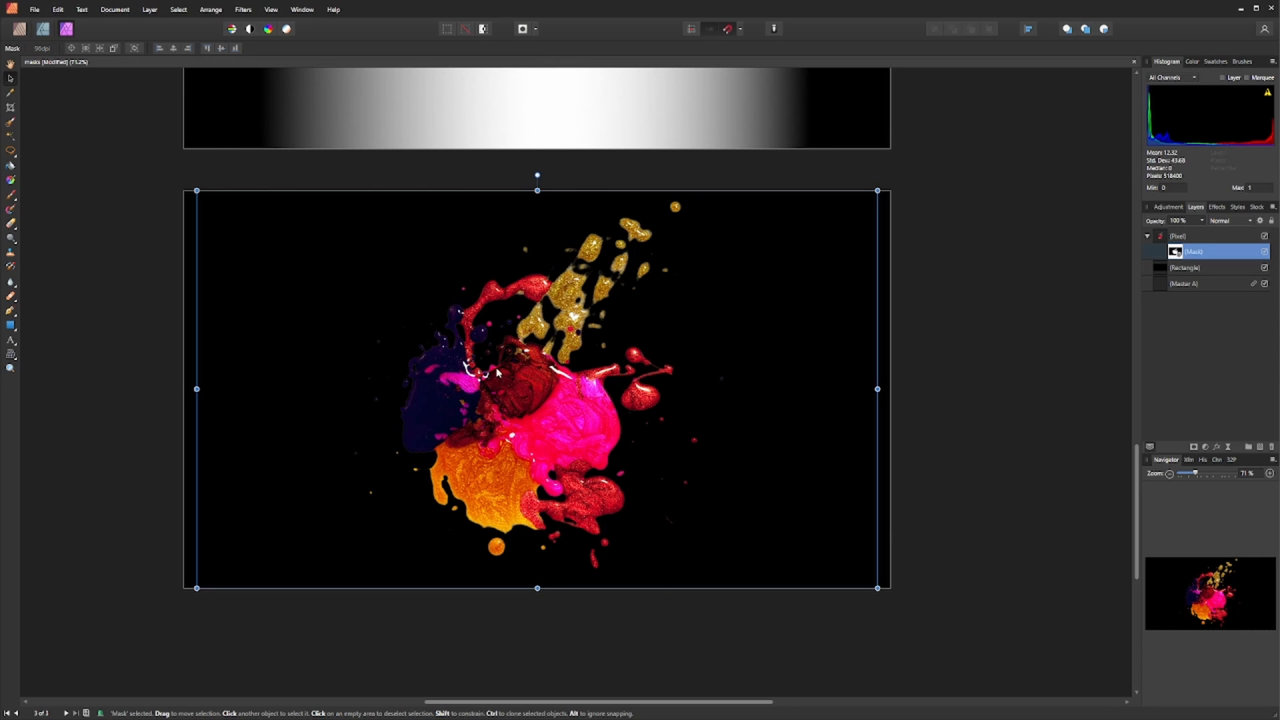
- Rasterize the mask and the image layer to merge them, then move the splash image to the left
right_click(498, 373)
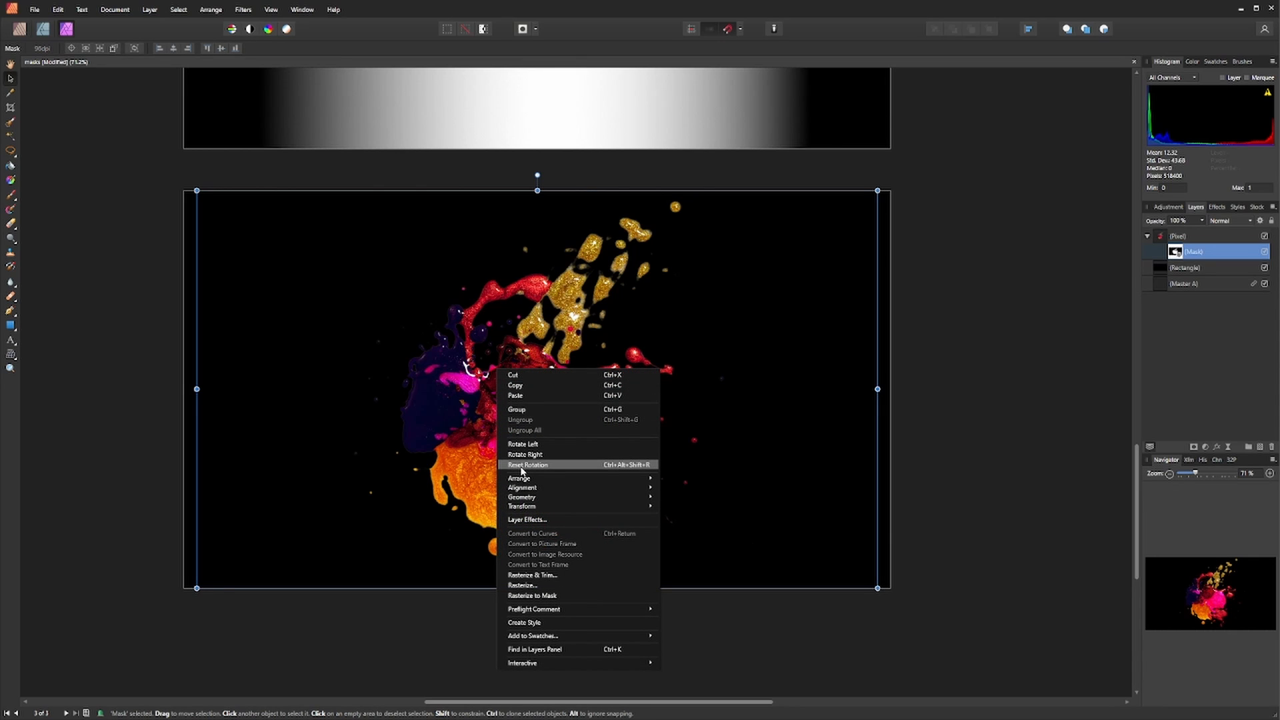
click(532, 576)
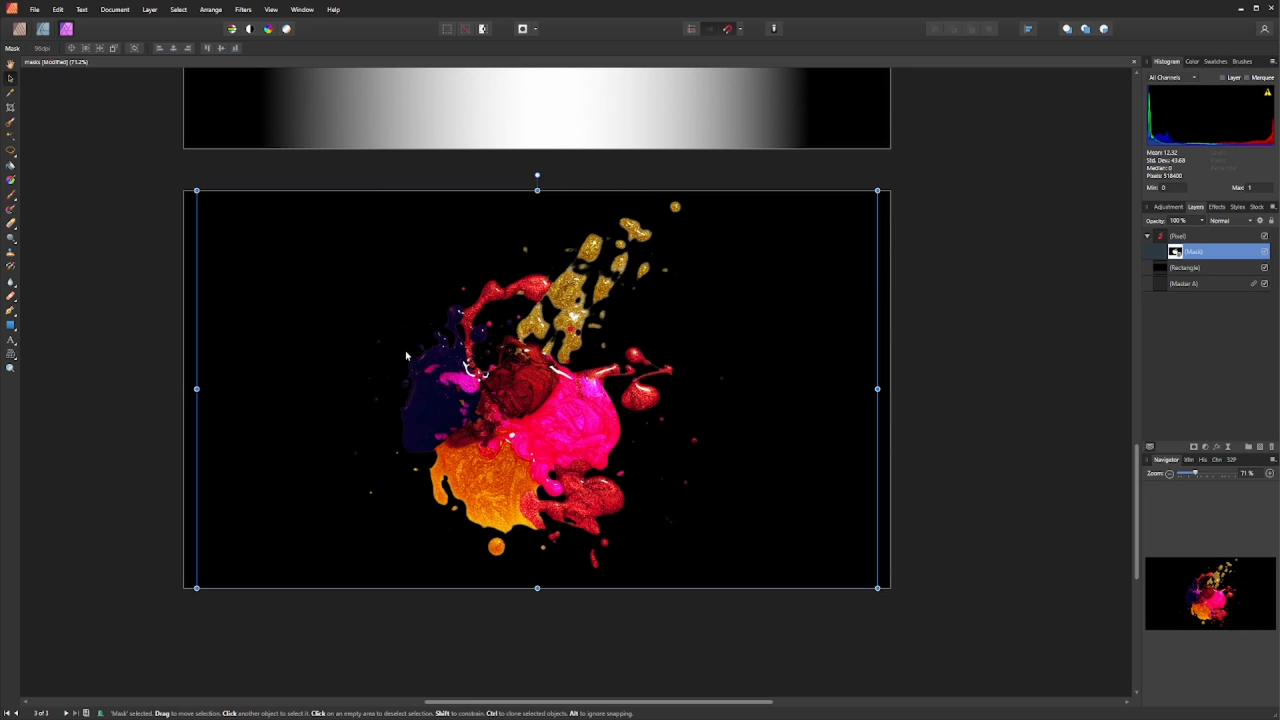
click(1160, 237)
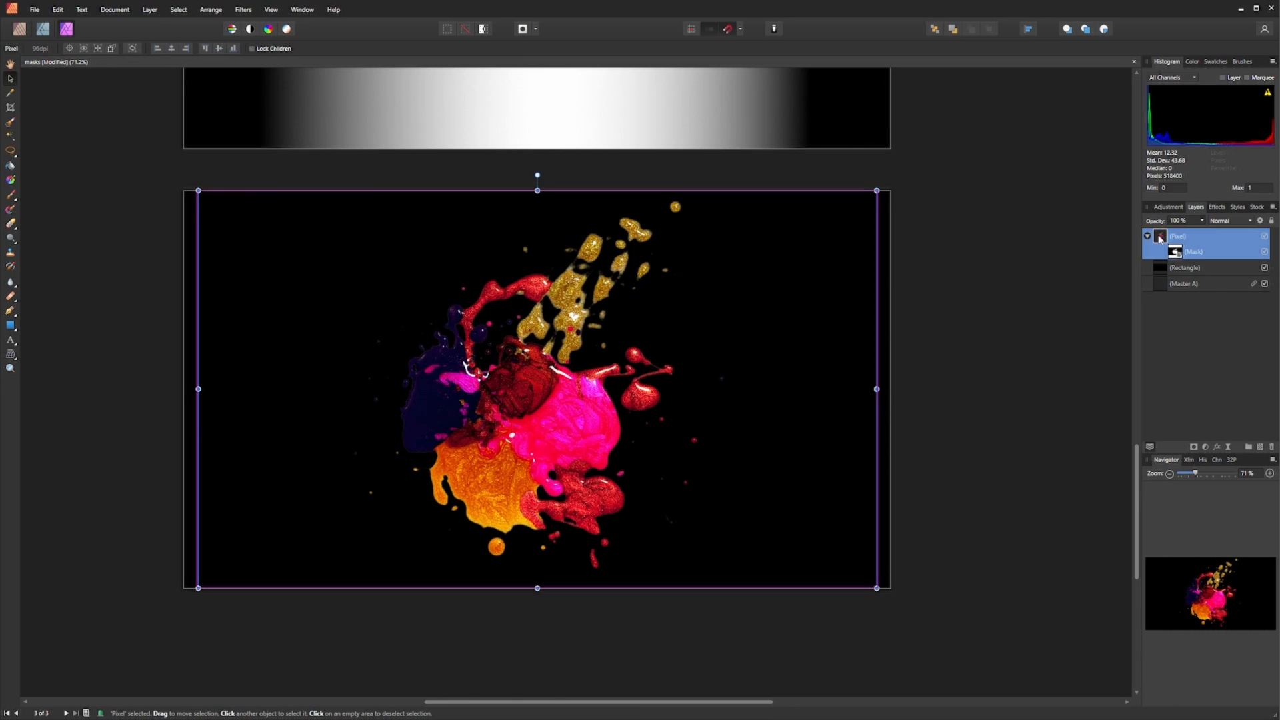
right_click(548, 397)
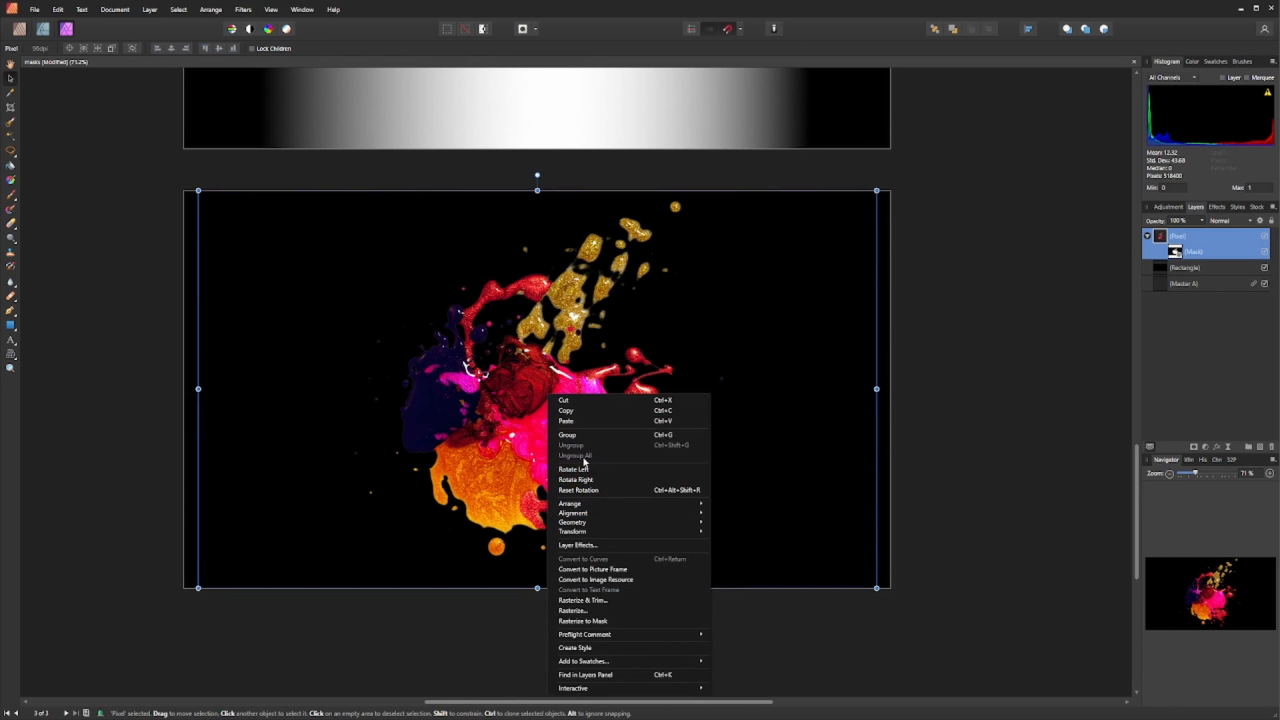
click(574, 611)
drag(497, 436, 329, 434)
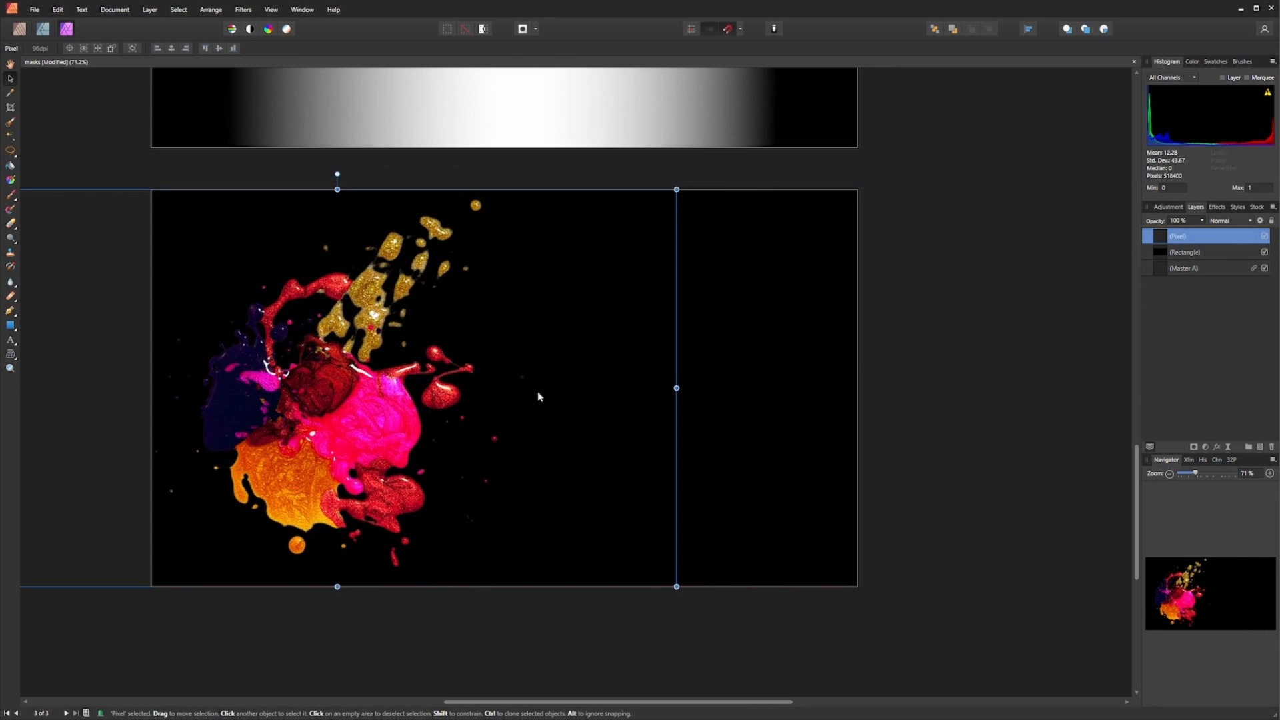
- Rasterize the splash layer and try moving the splash across the page in both directions
right_click(1178, 243)
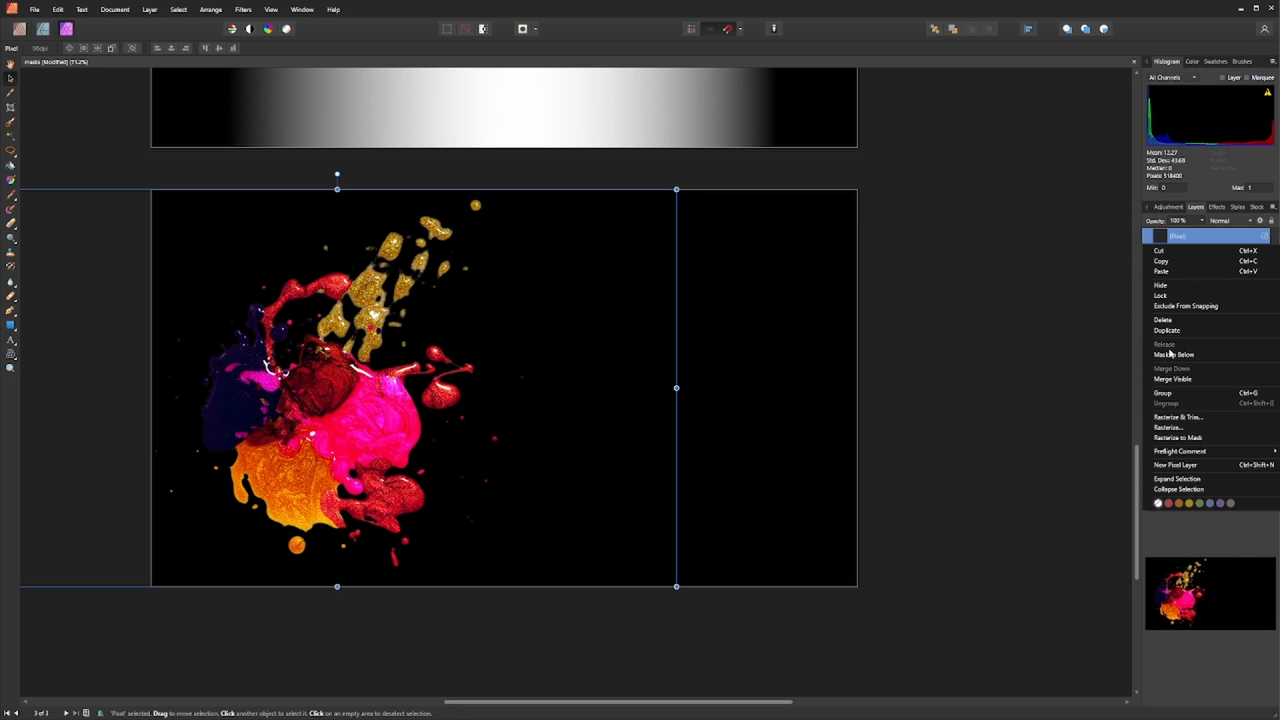
click(1171, 427)
drag(266, 422, 619, 423)
right_click(1192, 243)
click(1181, 427)
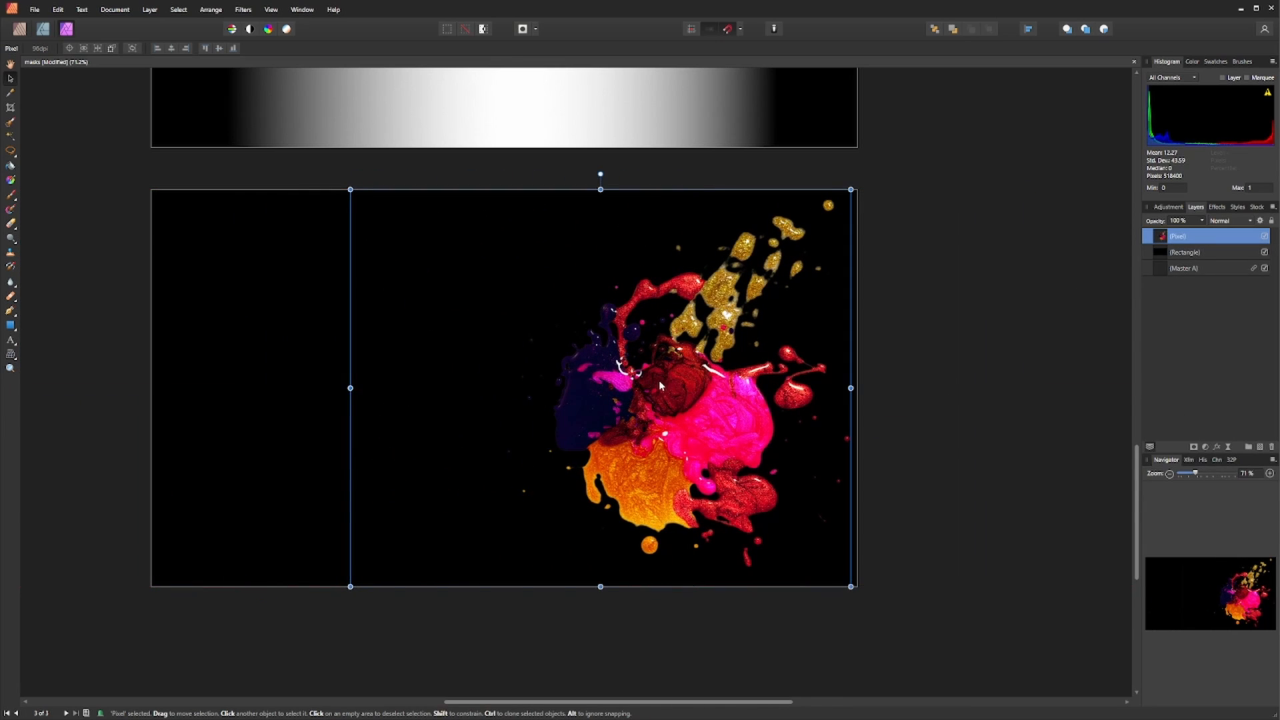
drag(661, 385, 310, 382)
- Rasterize and trim the splash layer, then move the splash toward the centre of the page
right_click(1184, 241)
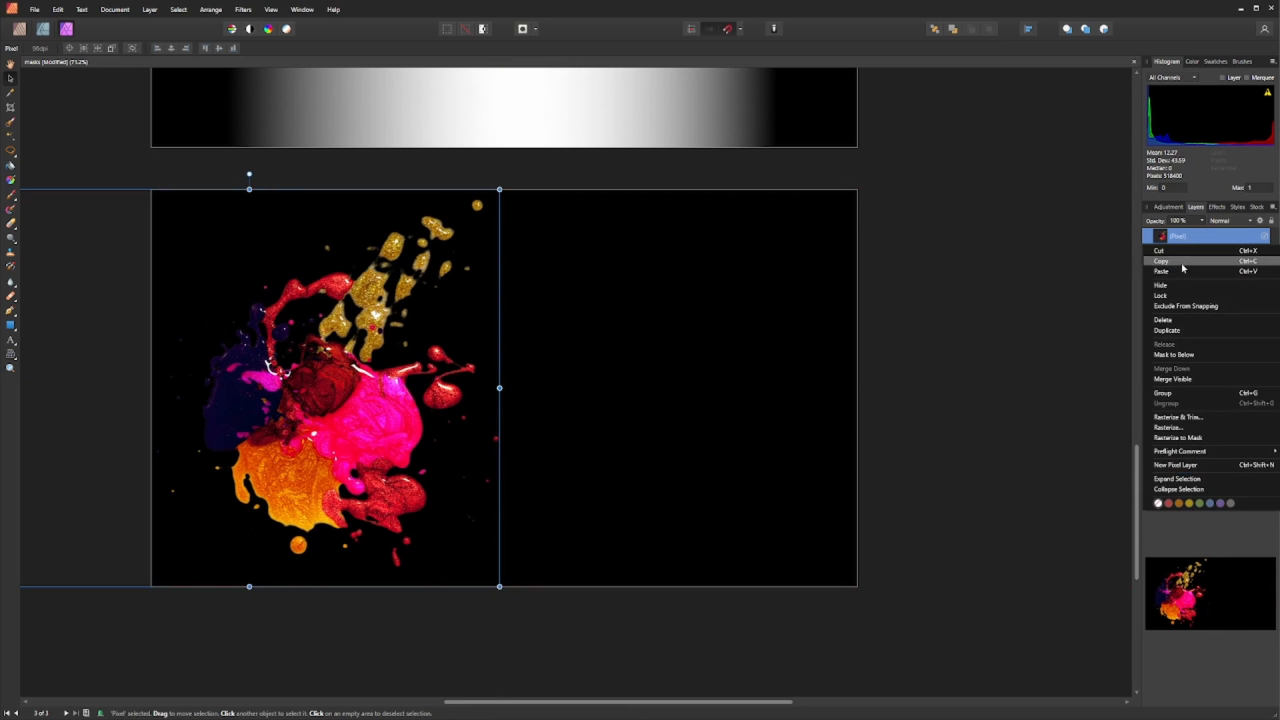
click(1169, 418)
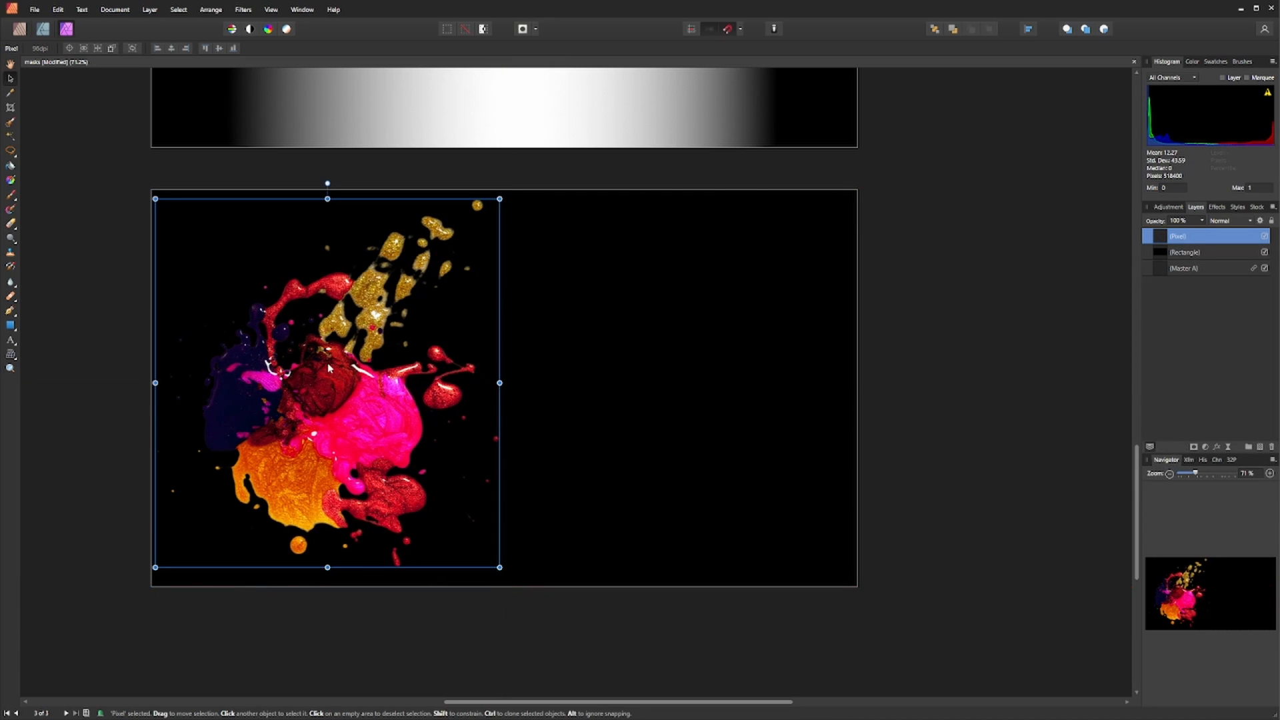
mouse_move(328, 368)
mouse_down()
mouse_move(513, 376)
mouse_move(486, 376)
mouse_up()
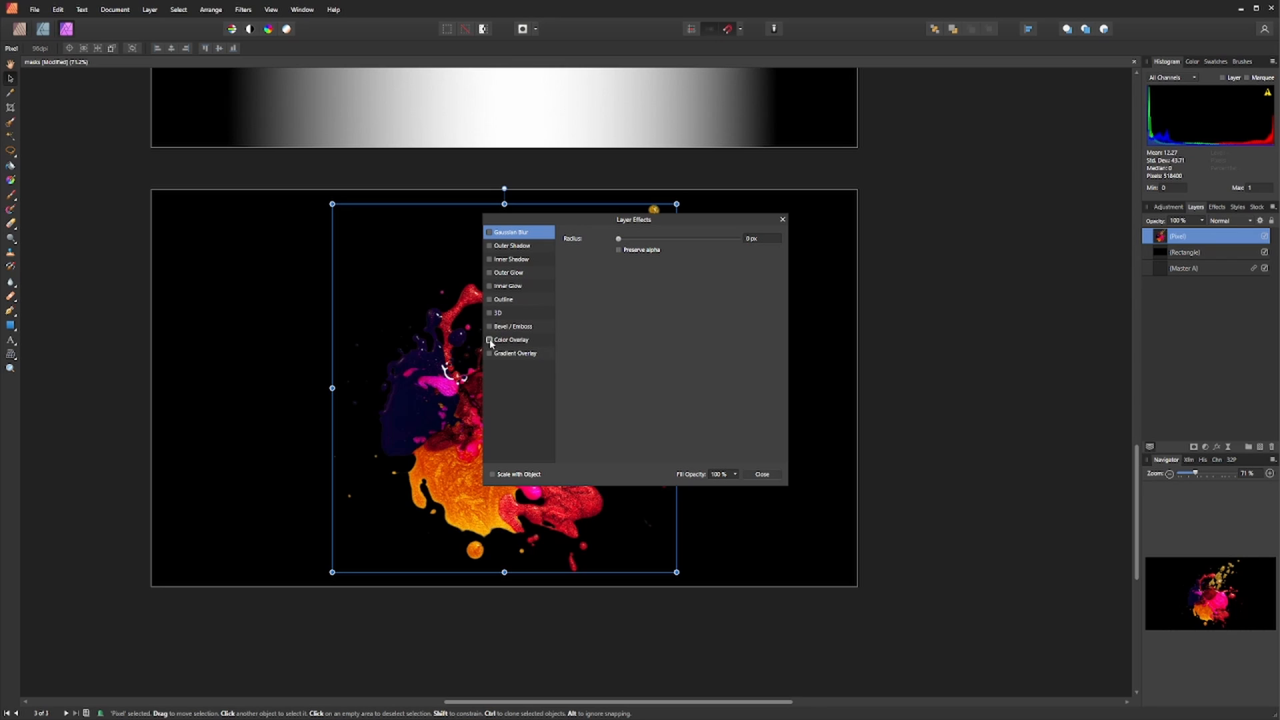
- Add a white Color Overlay layer effect to the splash layer, turning it into a solid white shape
click(490, 341)
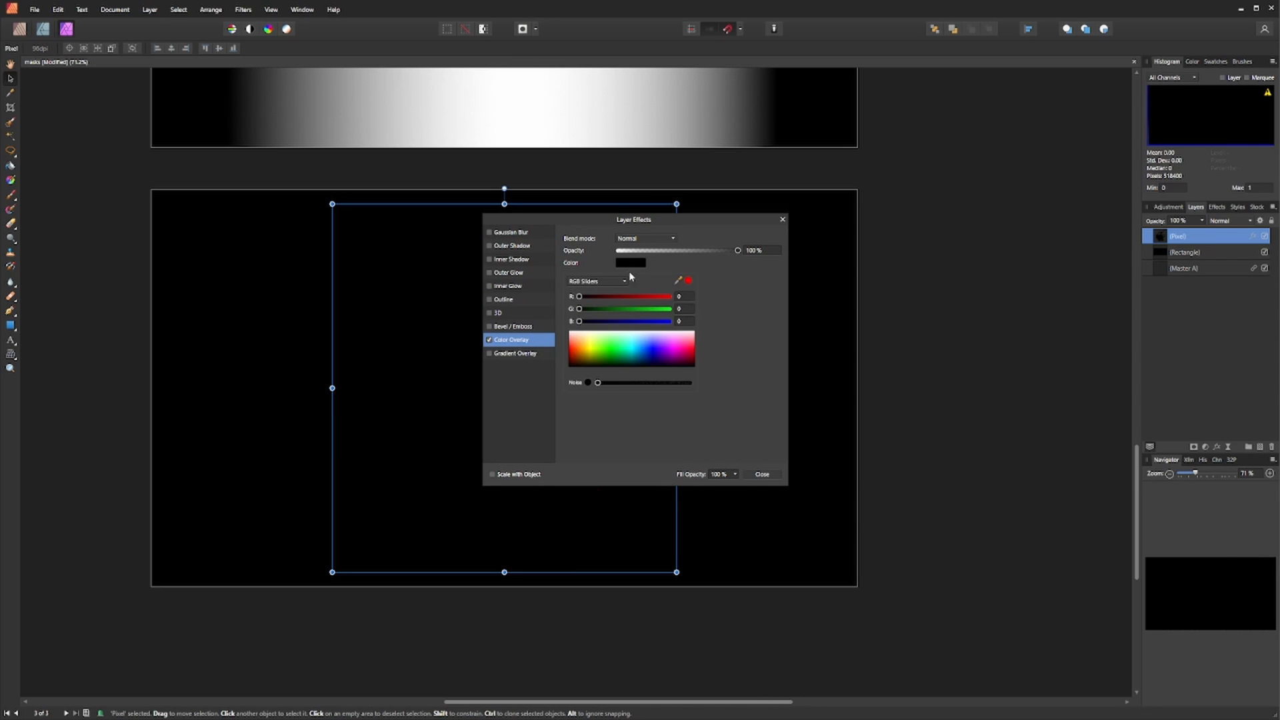
drag(608, 348, 616, 310)
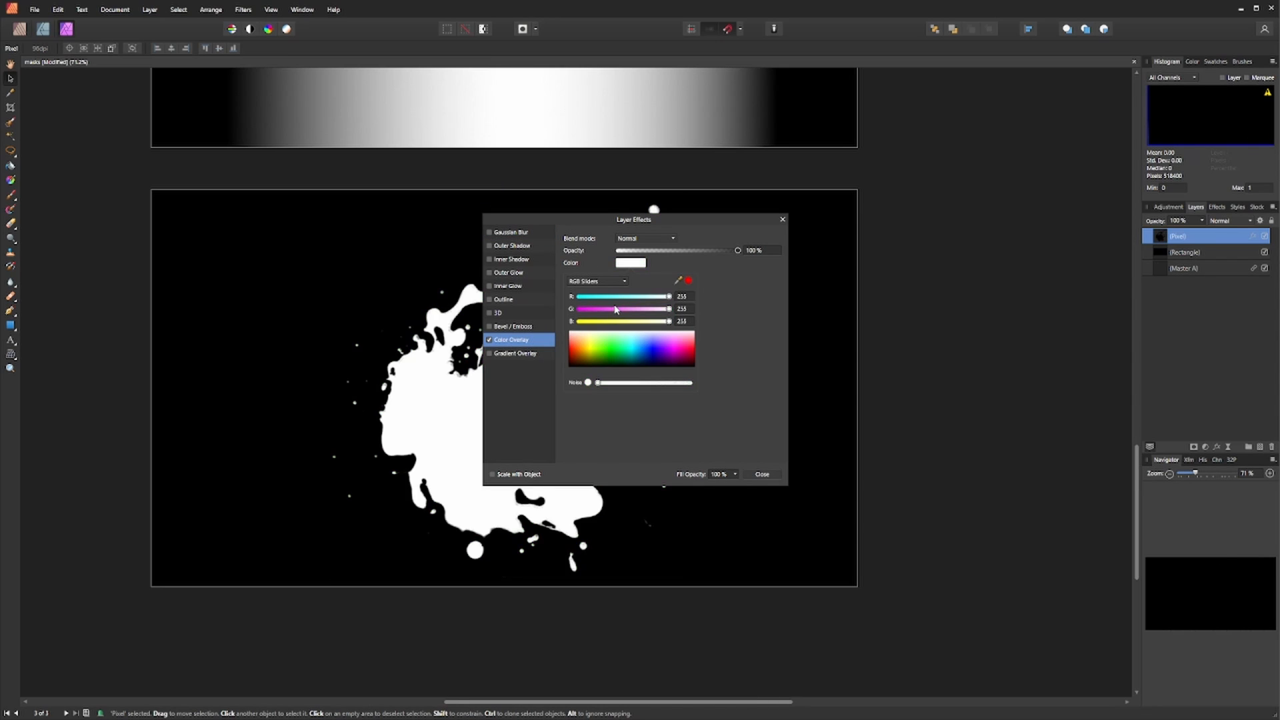
click(763, 477)
click(763, 476)
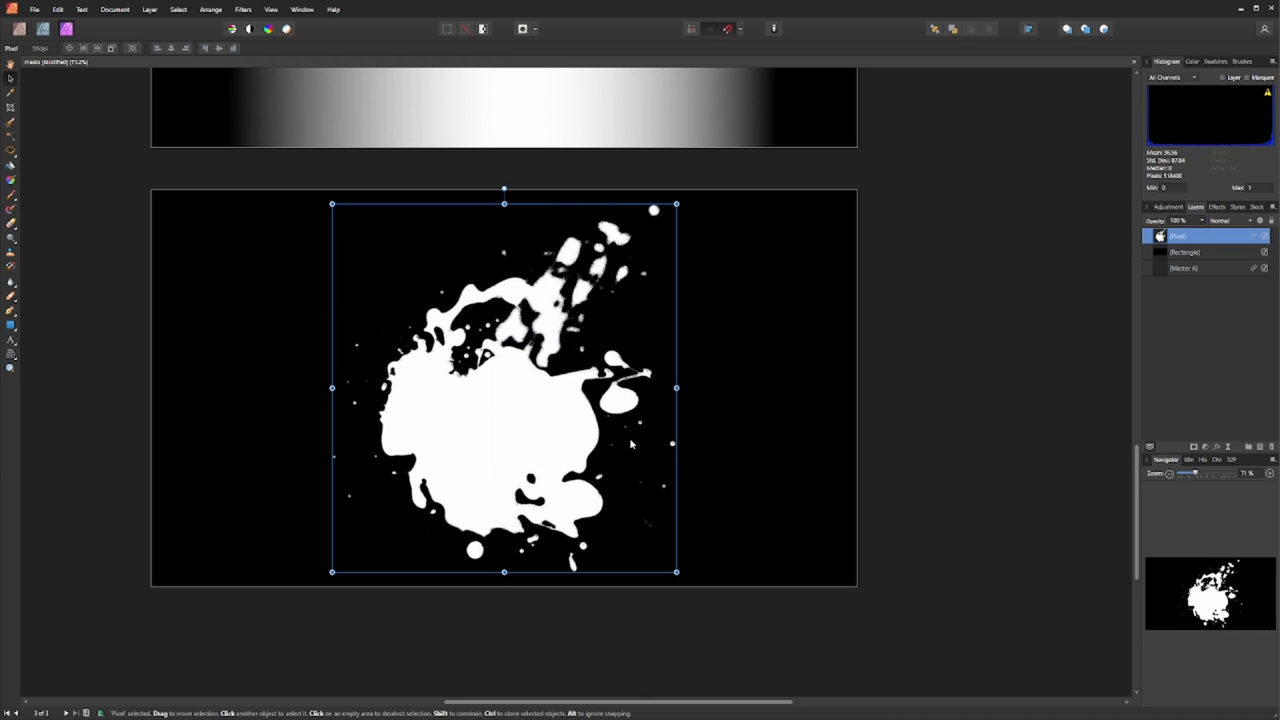
- Export the document as a best-quality JPEG into the Overlays folder, naming the file as a splash mask
key(ctrl+shift+alt+s)
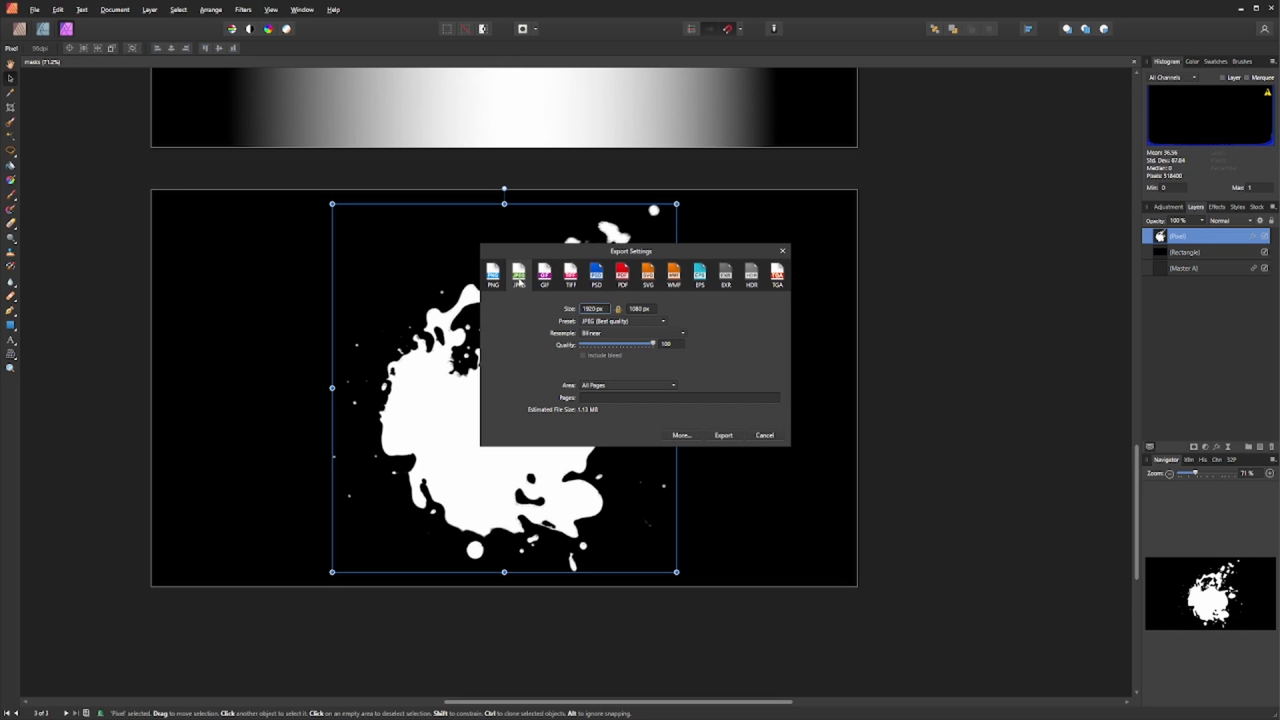
click(725, 435)
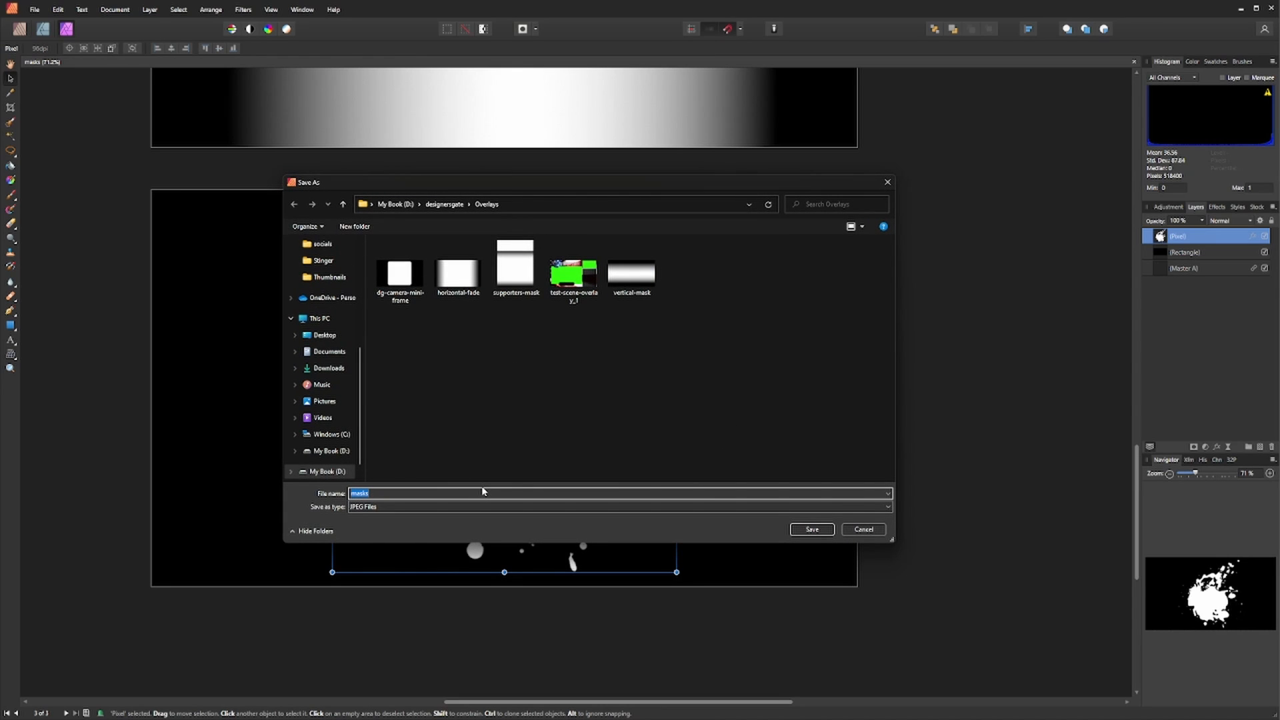
text(sp)
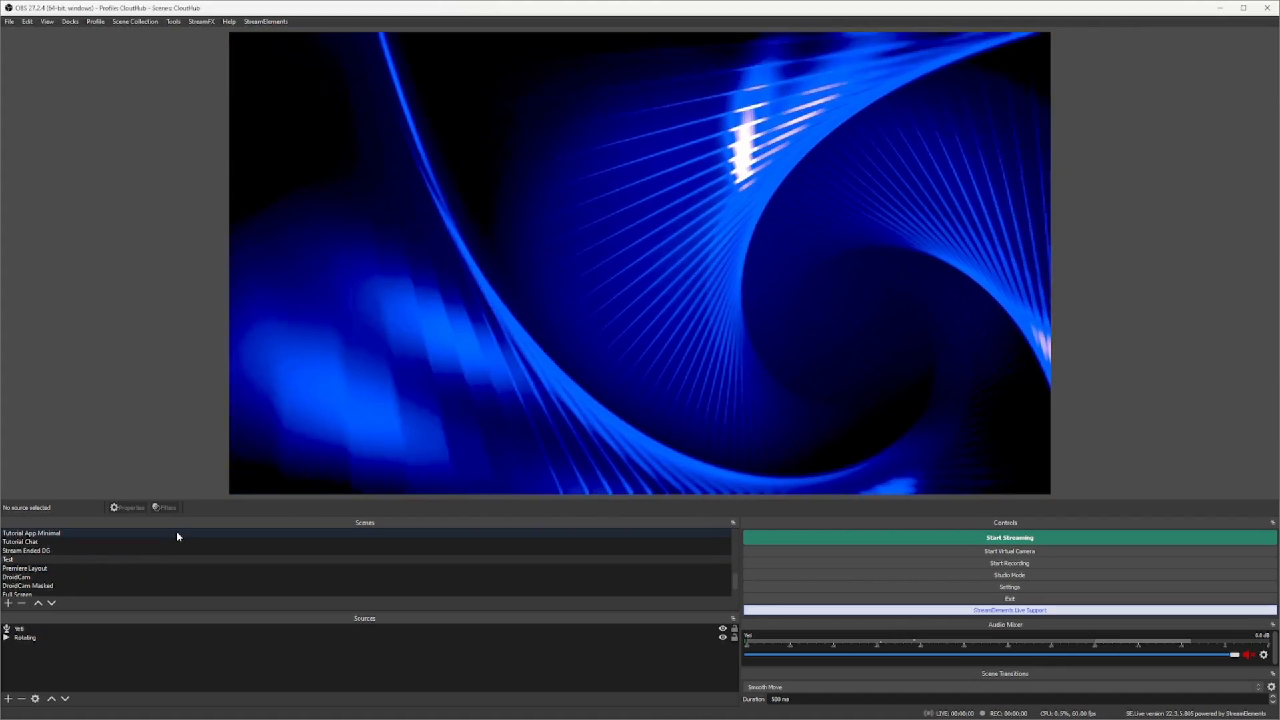
- Add the existing K2S Background image source to the current scene
click(8, 699)
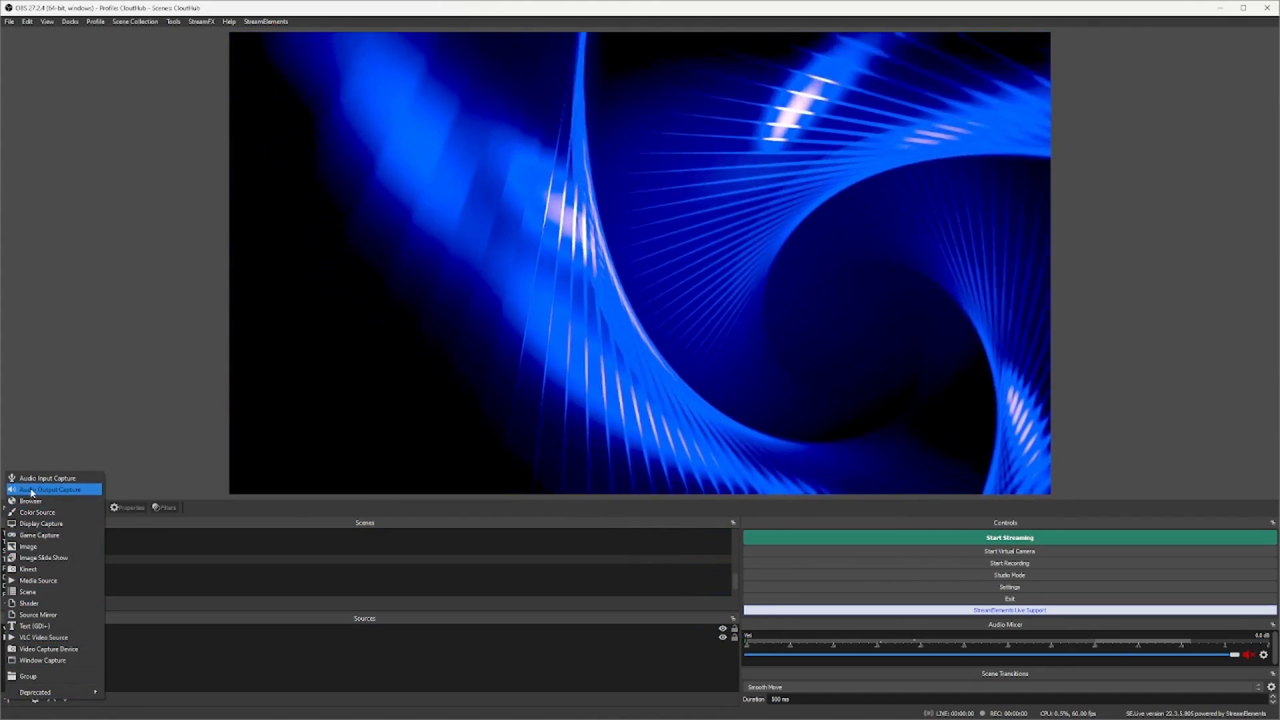
click(37, 553)
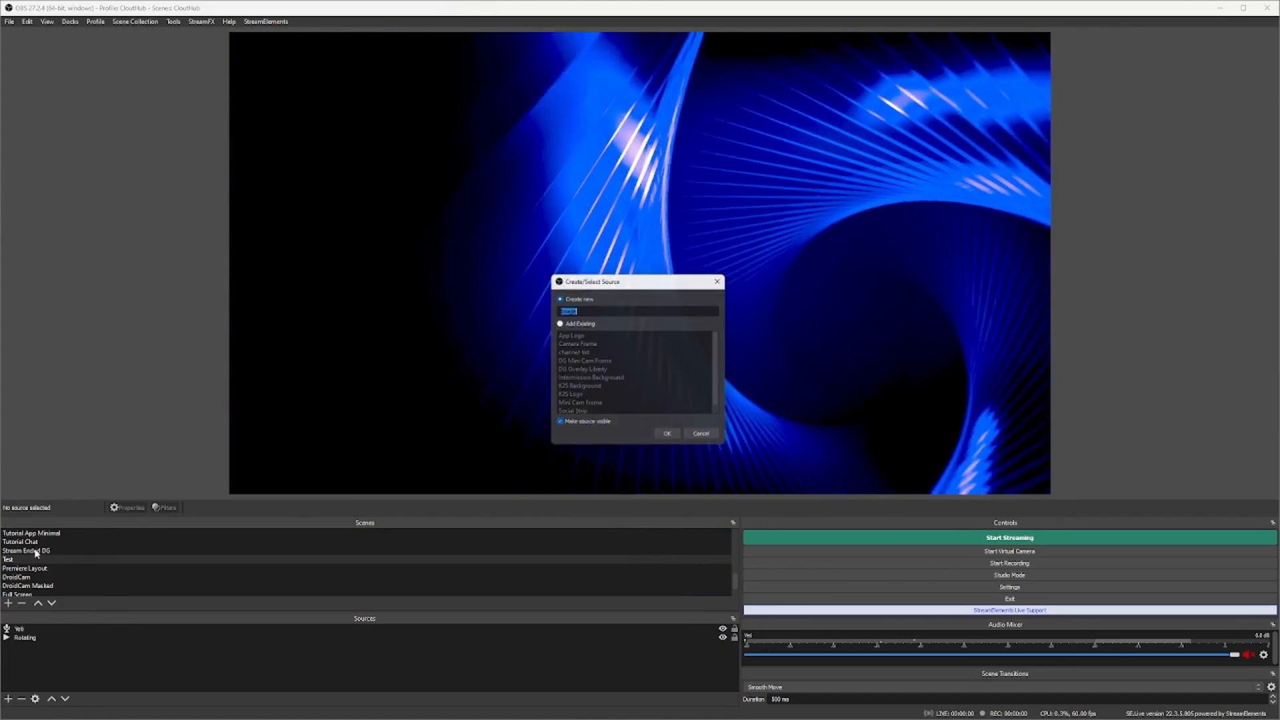
click(559, 323)
click(579, 388)
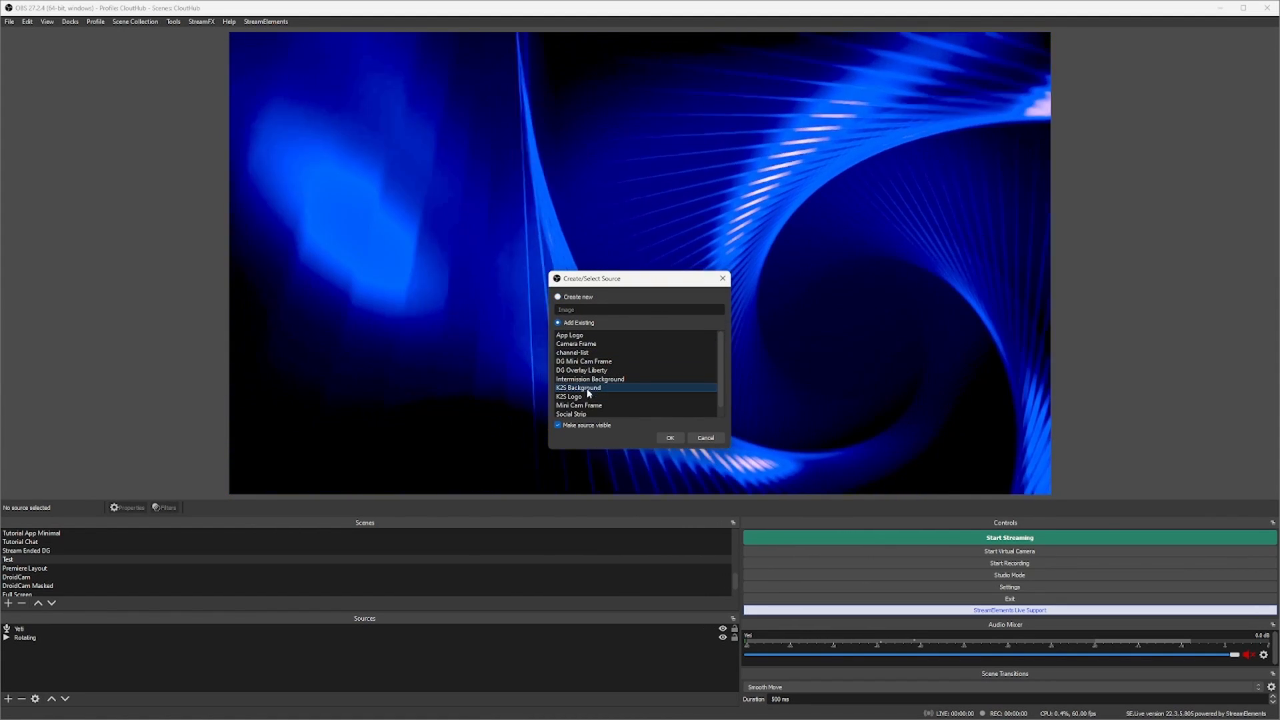
click(670, 438)
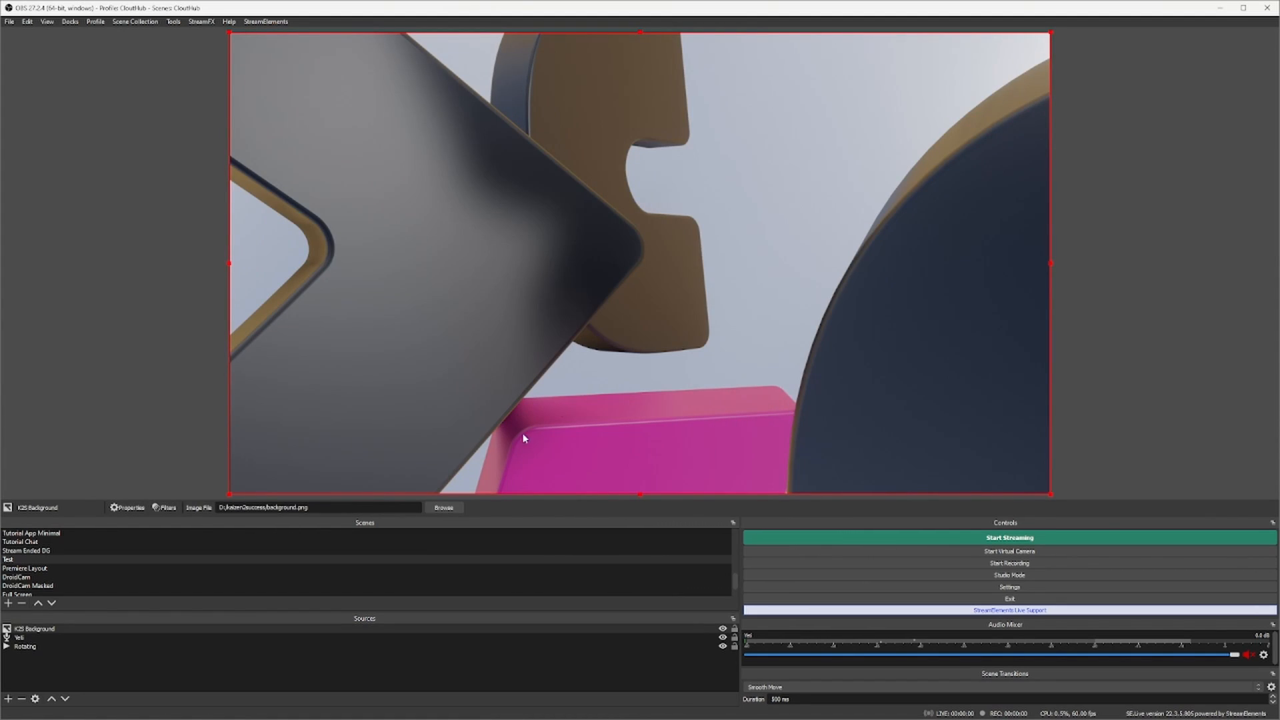
- Add an Image Mask/Blend filter named K2S Background Mask using splash-mask_1 from the Overlays folder
click(165, 508)
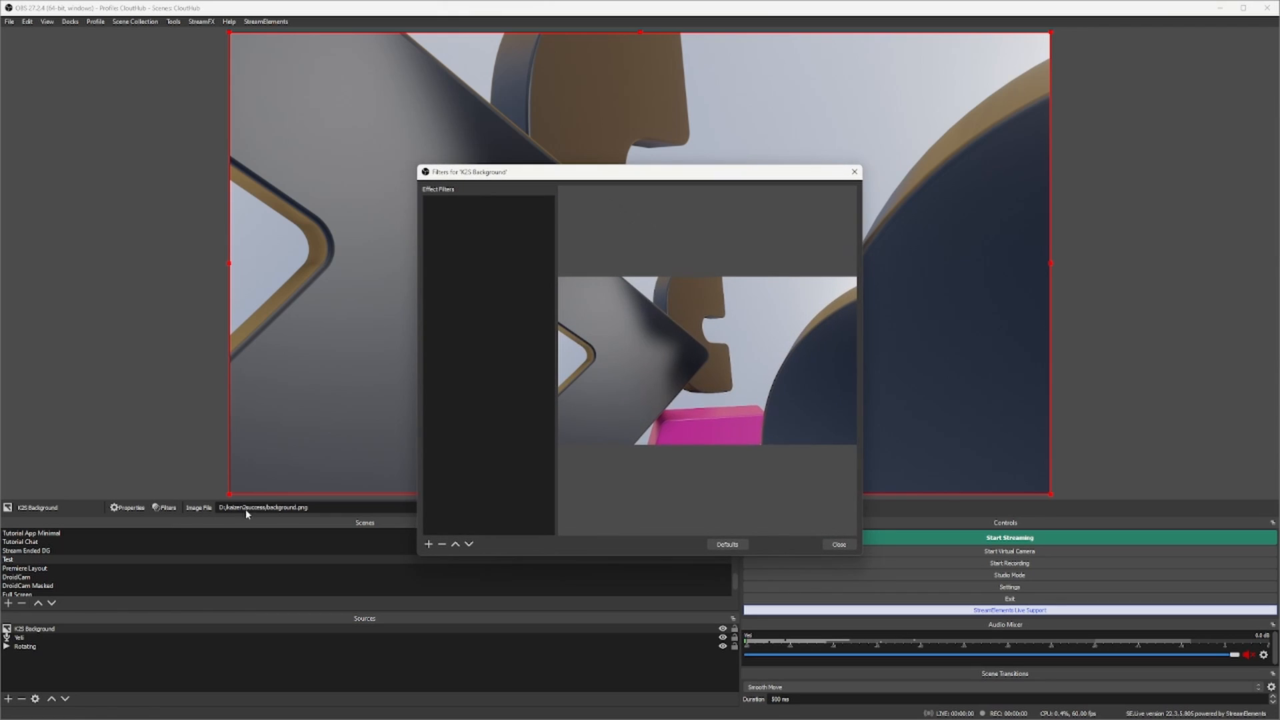
click(428, 544)
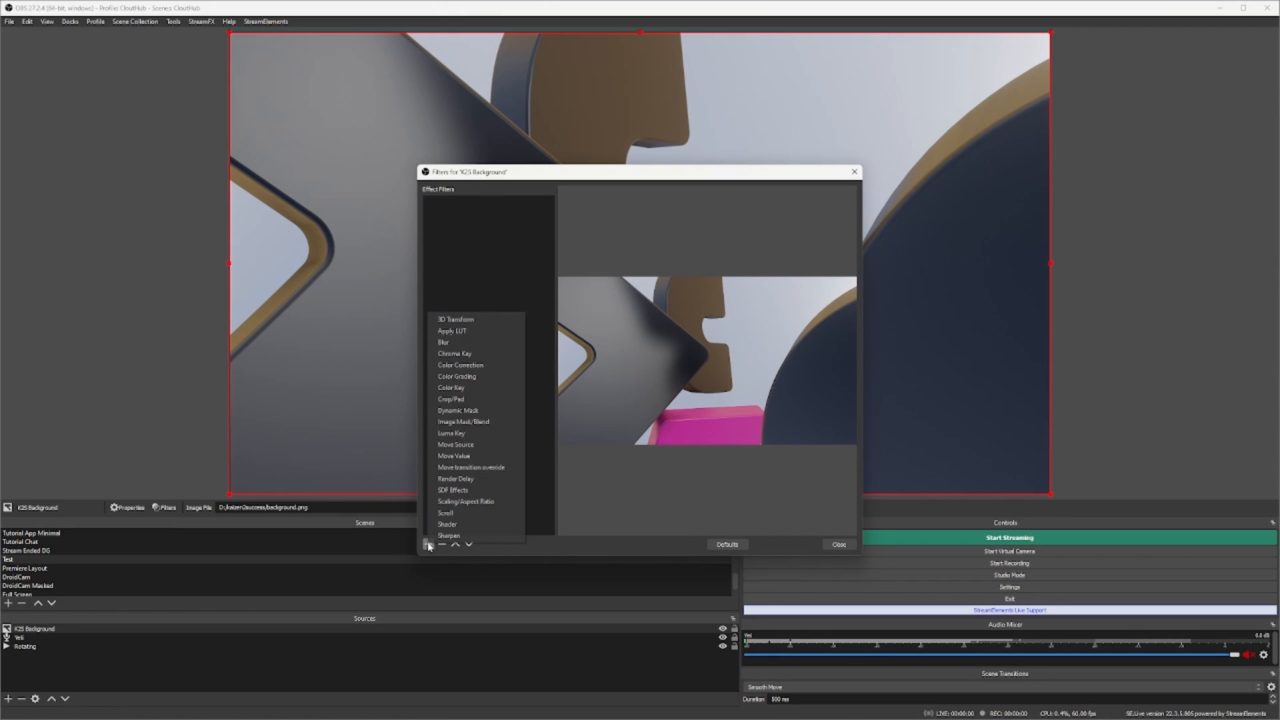
click(465, 422)
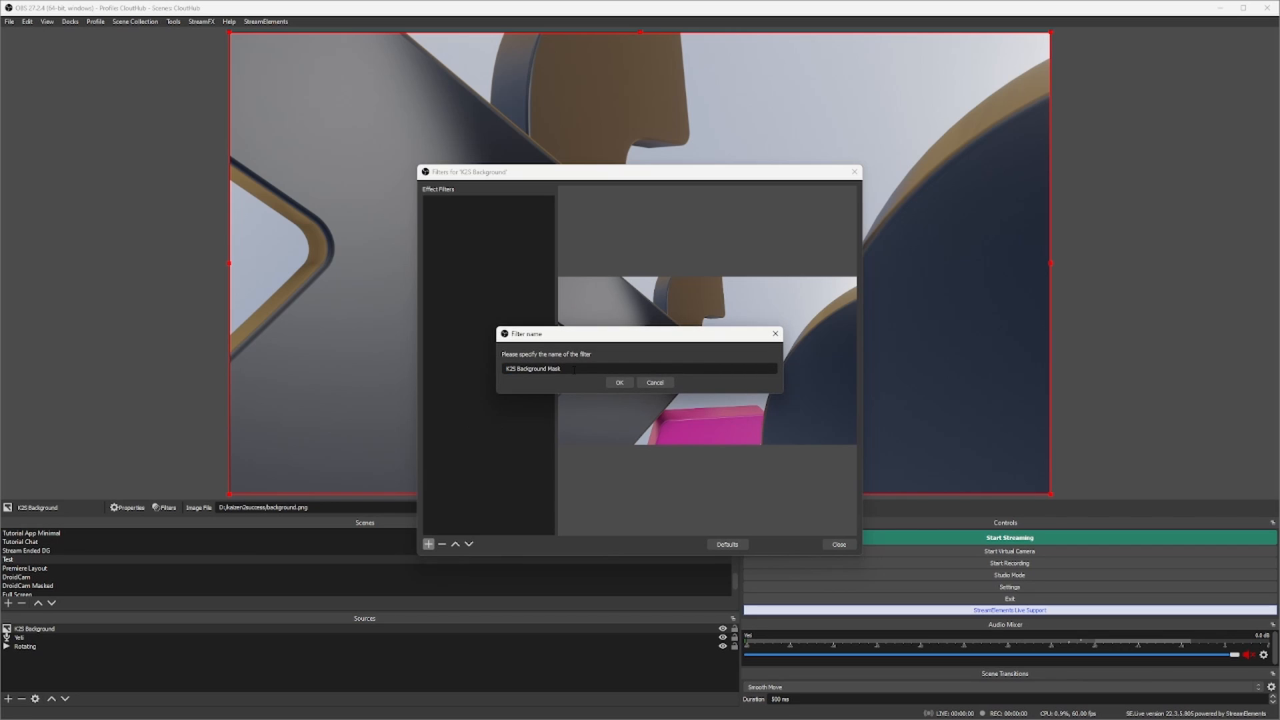
click(617, 383)
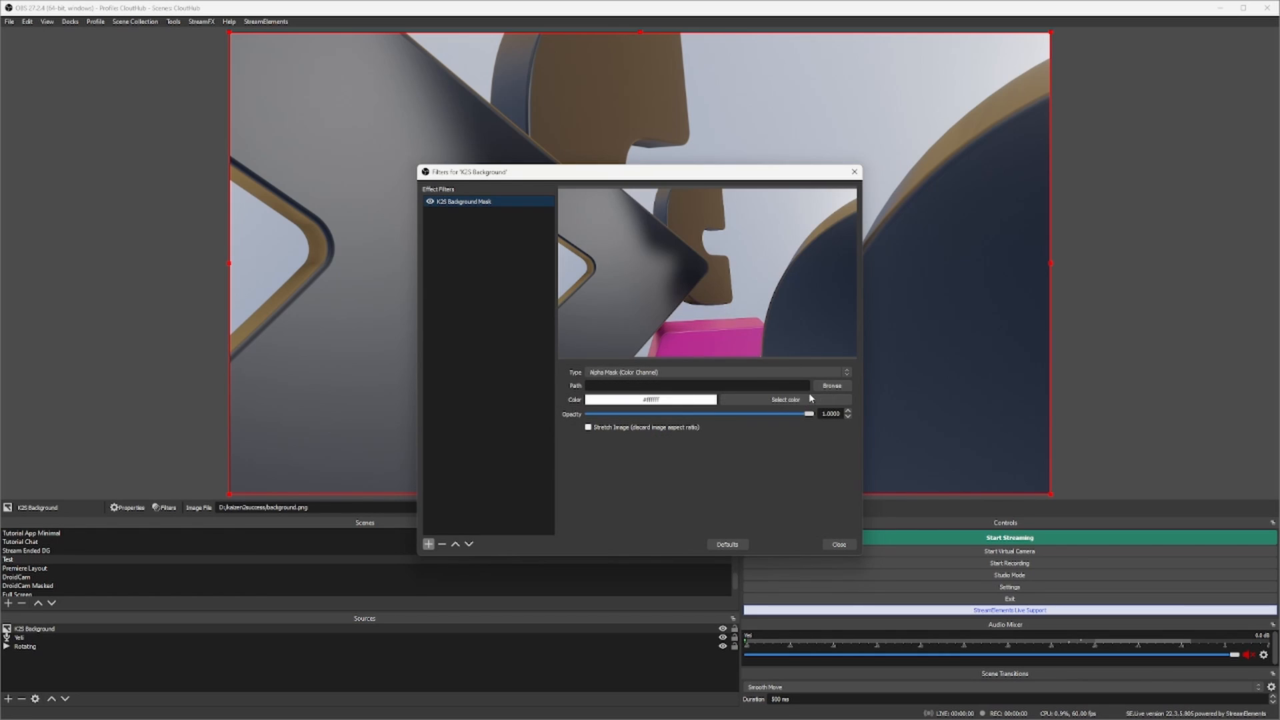
click(830, 386)
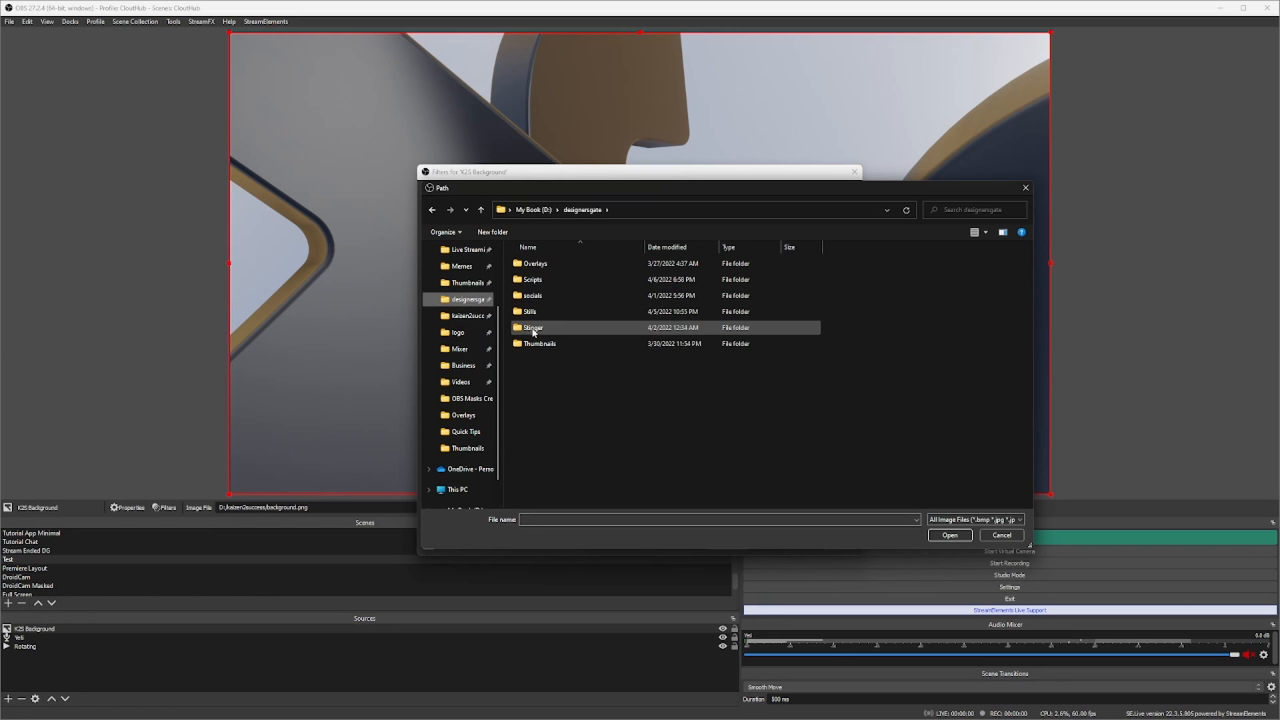
double_click(534, 267)
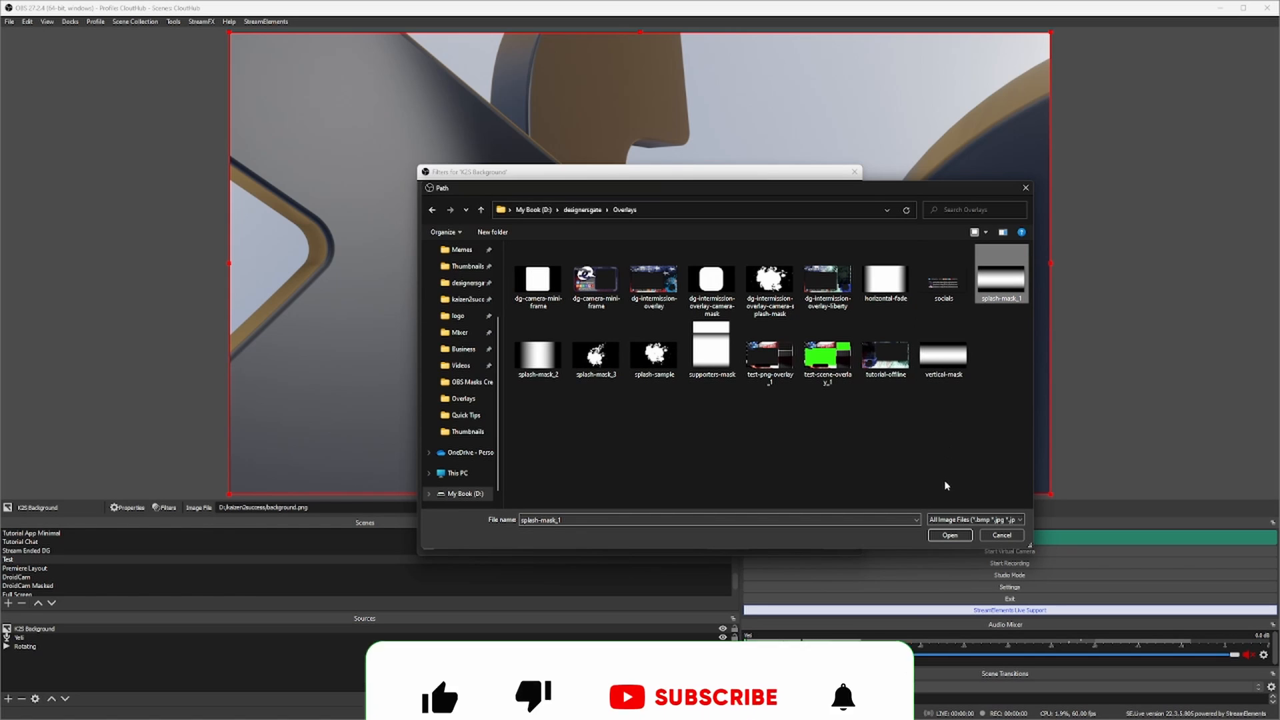
double_click(1001, 287)
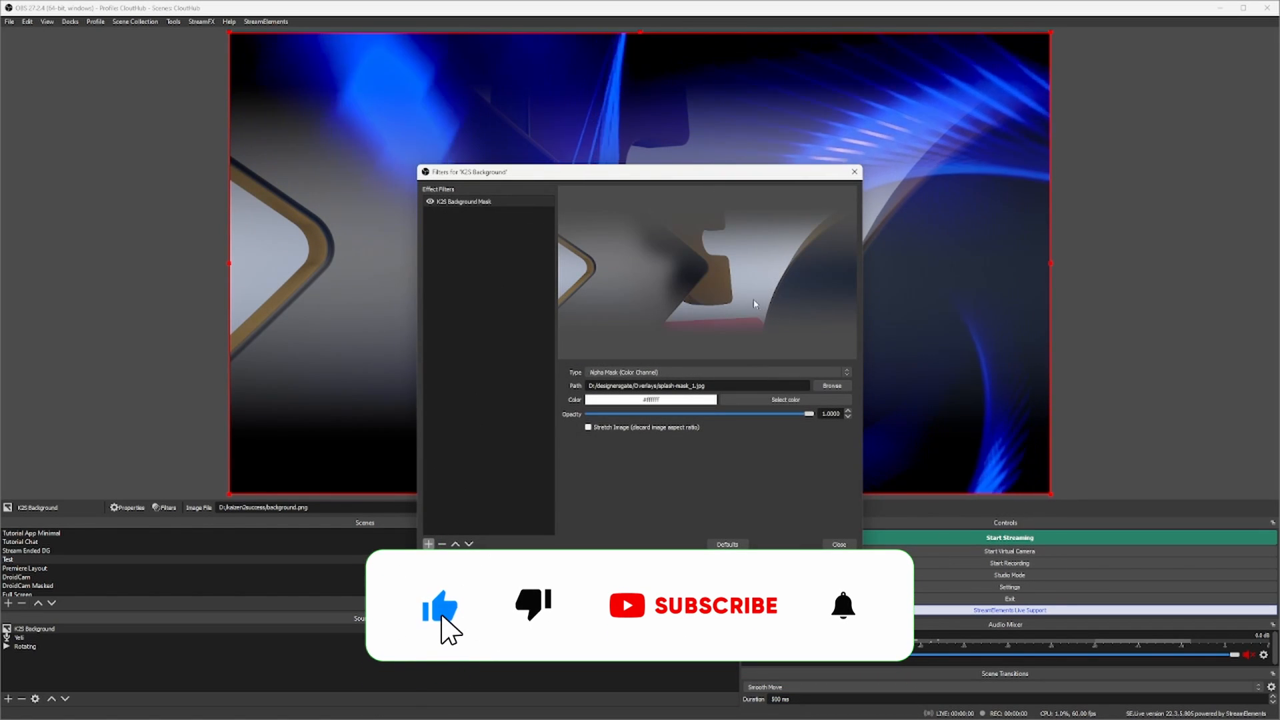
click(839, 544)
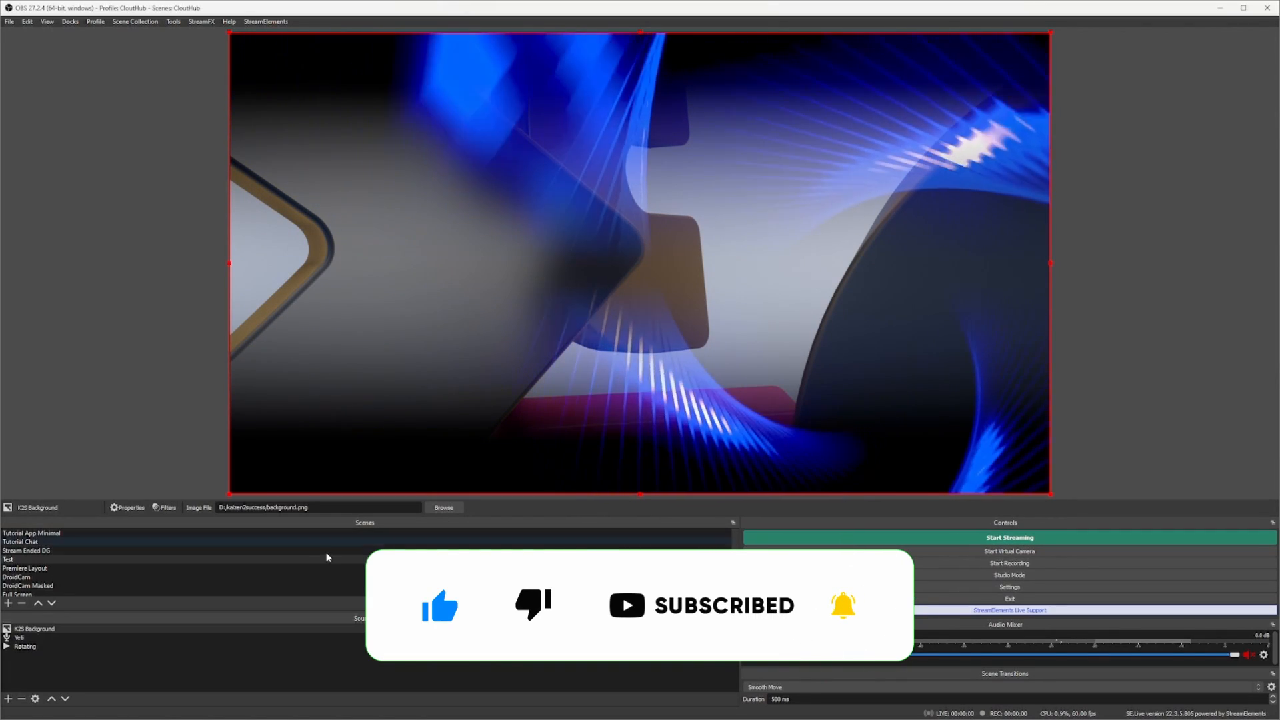
- Change the background mask filter's image to splash-mask_2
click(24, 629)
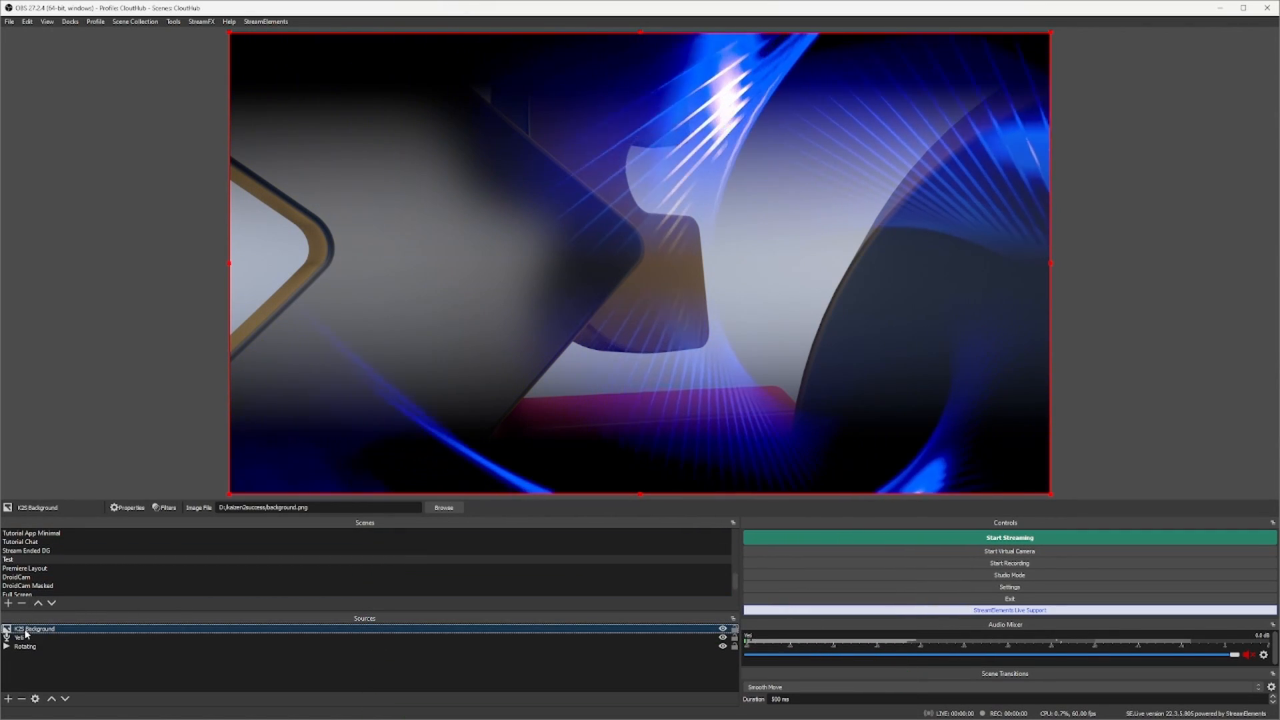
click(164, 507)
click(832, 387)
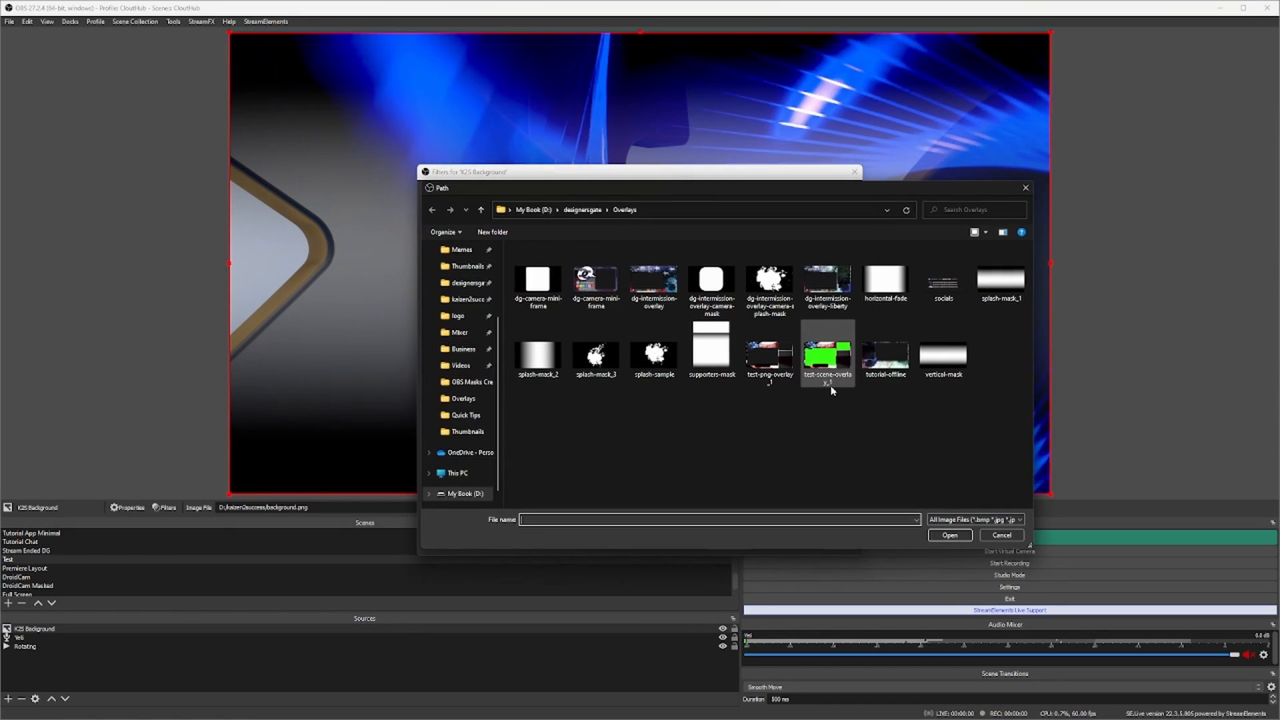
click(536, 362)
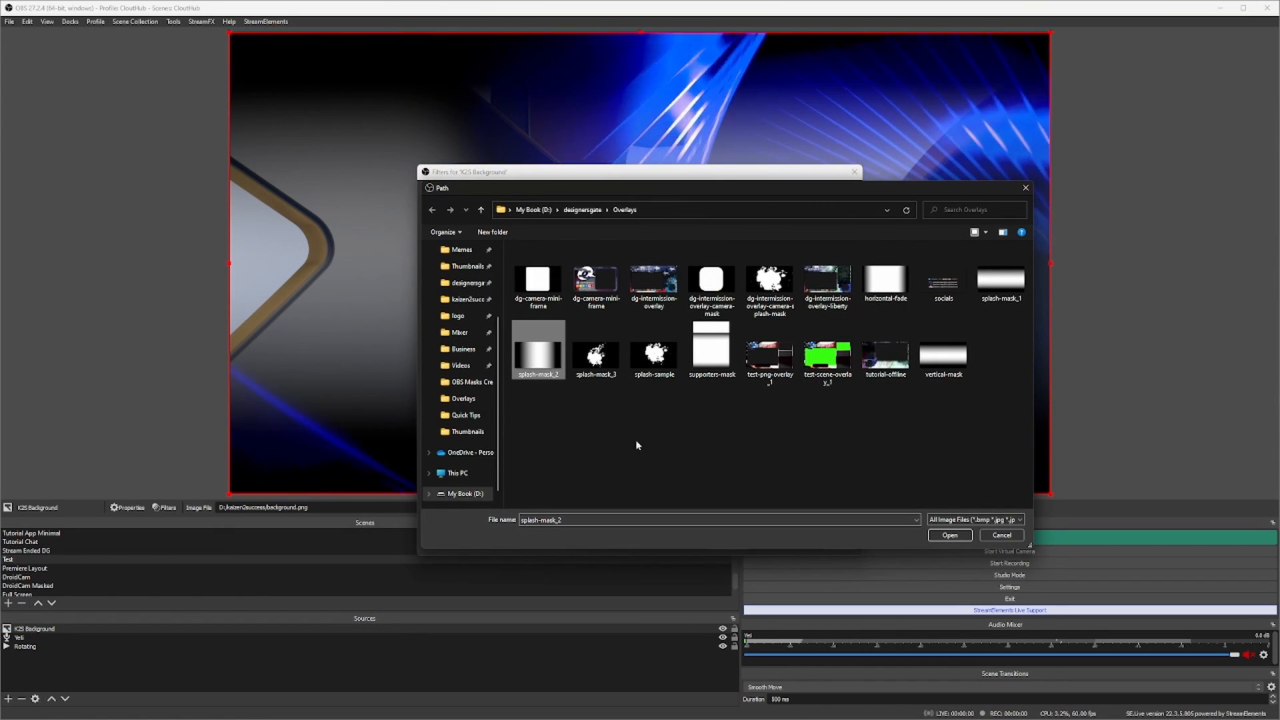
click(950, 536)
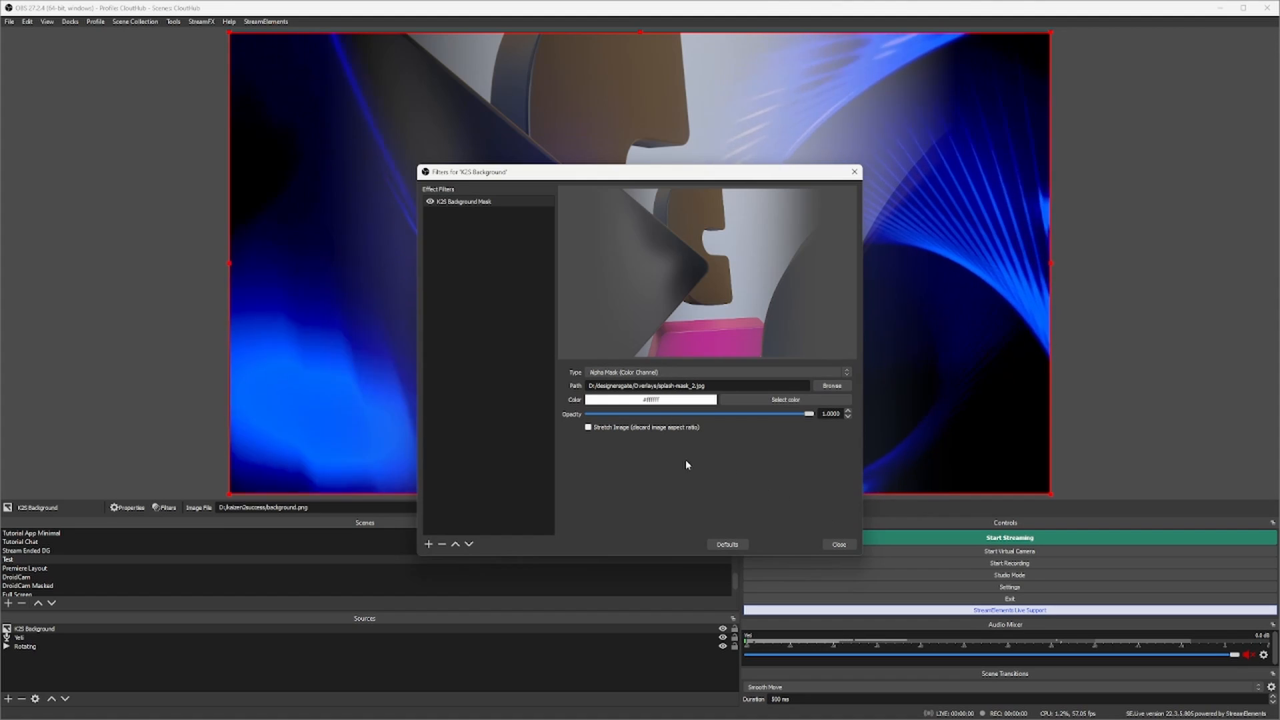
click(838, 544)
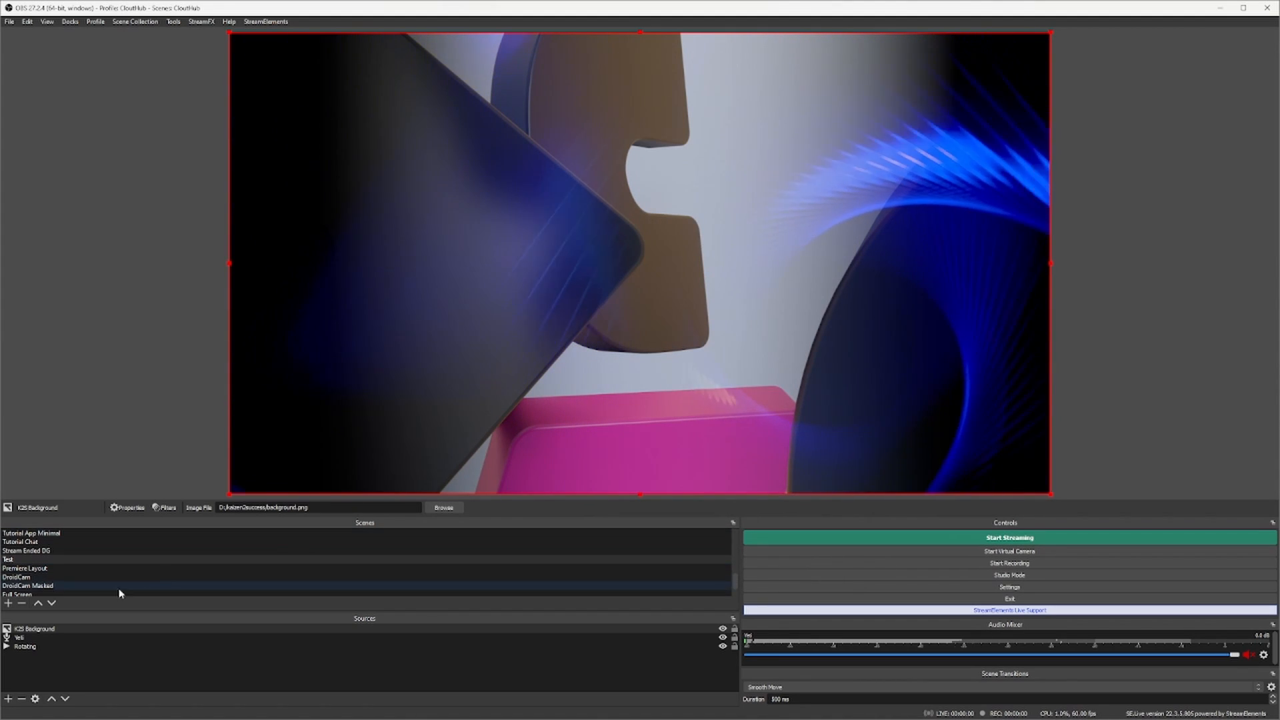
- Change the mask filter's image to crop-mask from the kaizen2success Overlay Settings folder
click(165, 508)
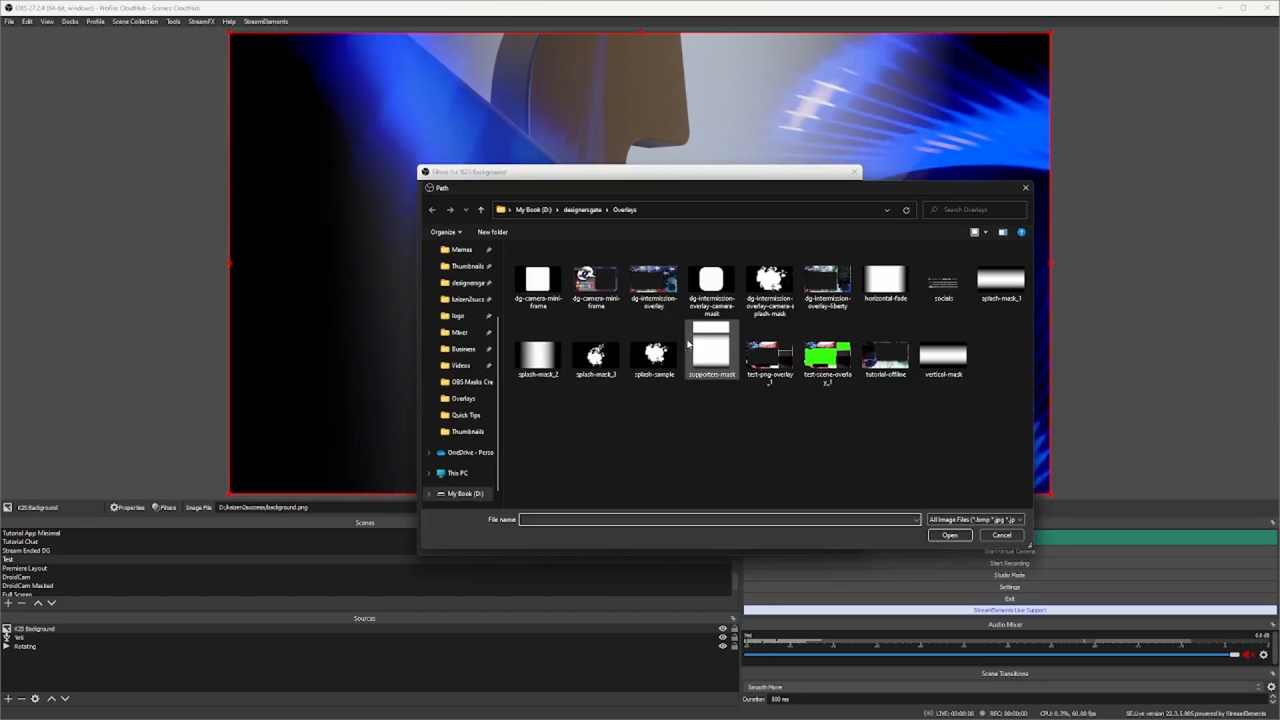
click(469, 301)
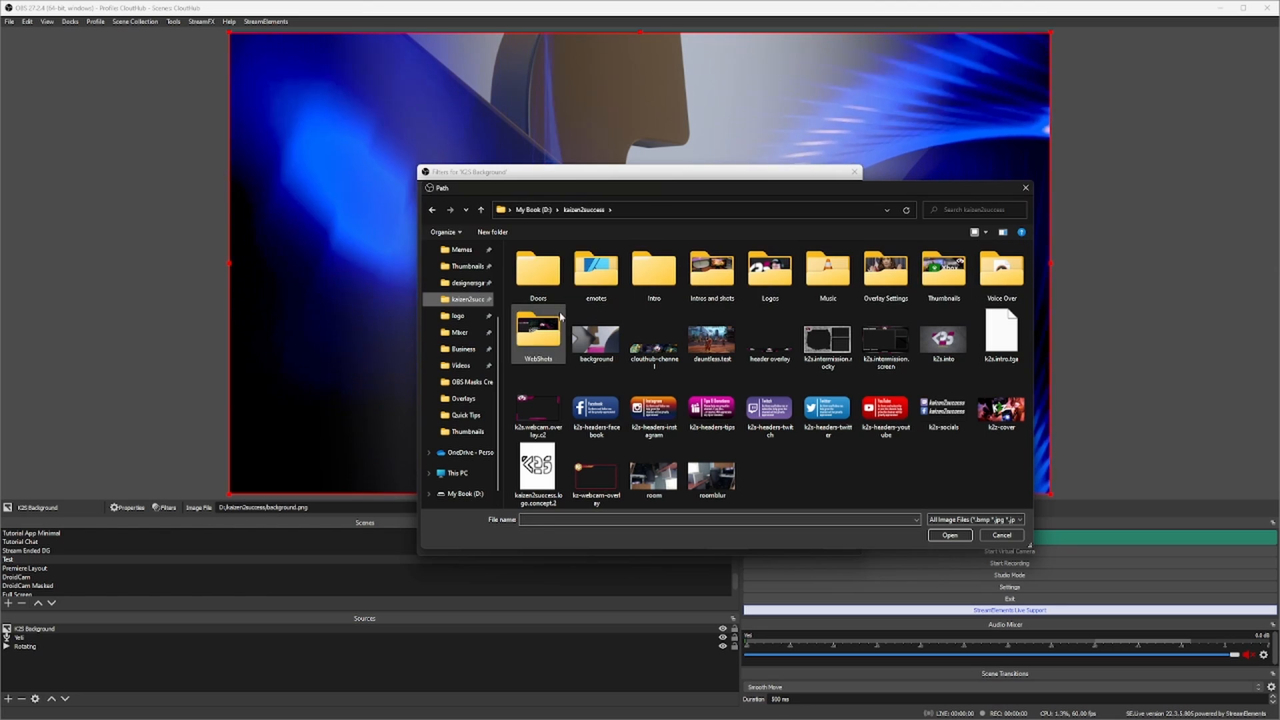
double_click(886, 270)
click(662, 259)
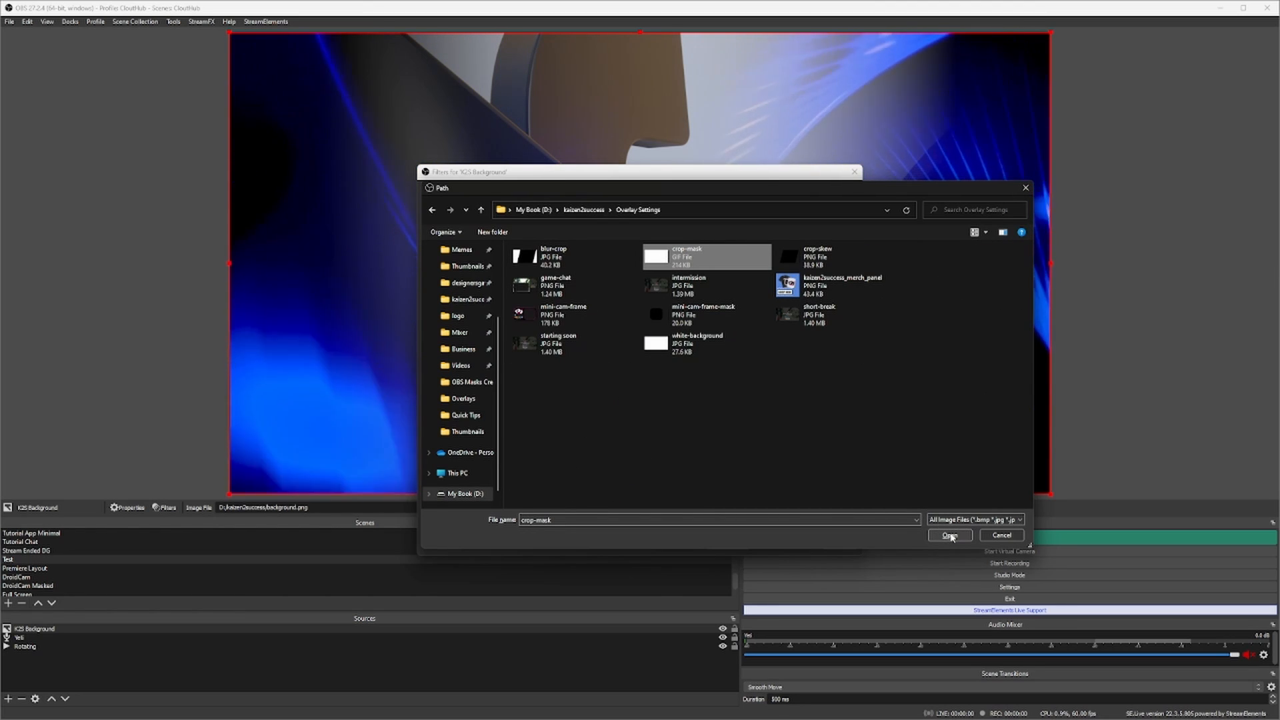
click(951, 537)
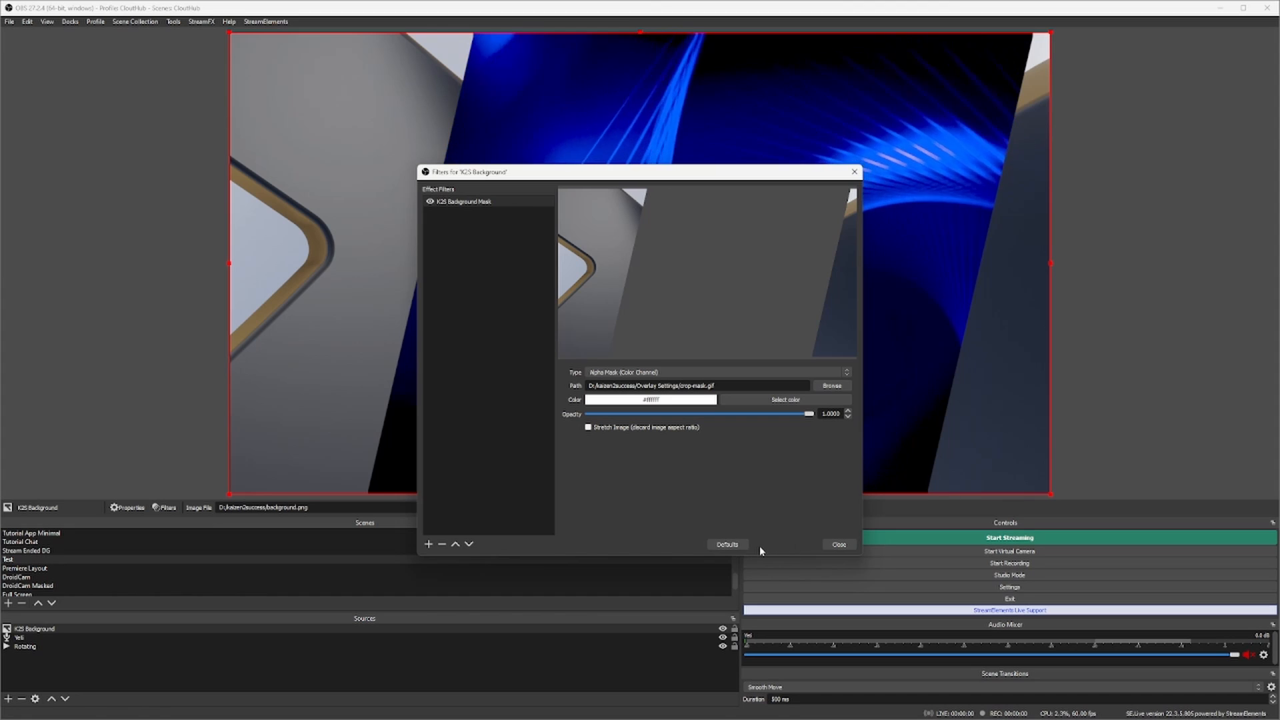
click(838, 545)
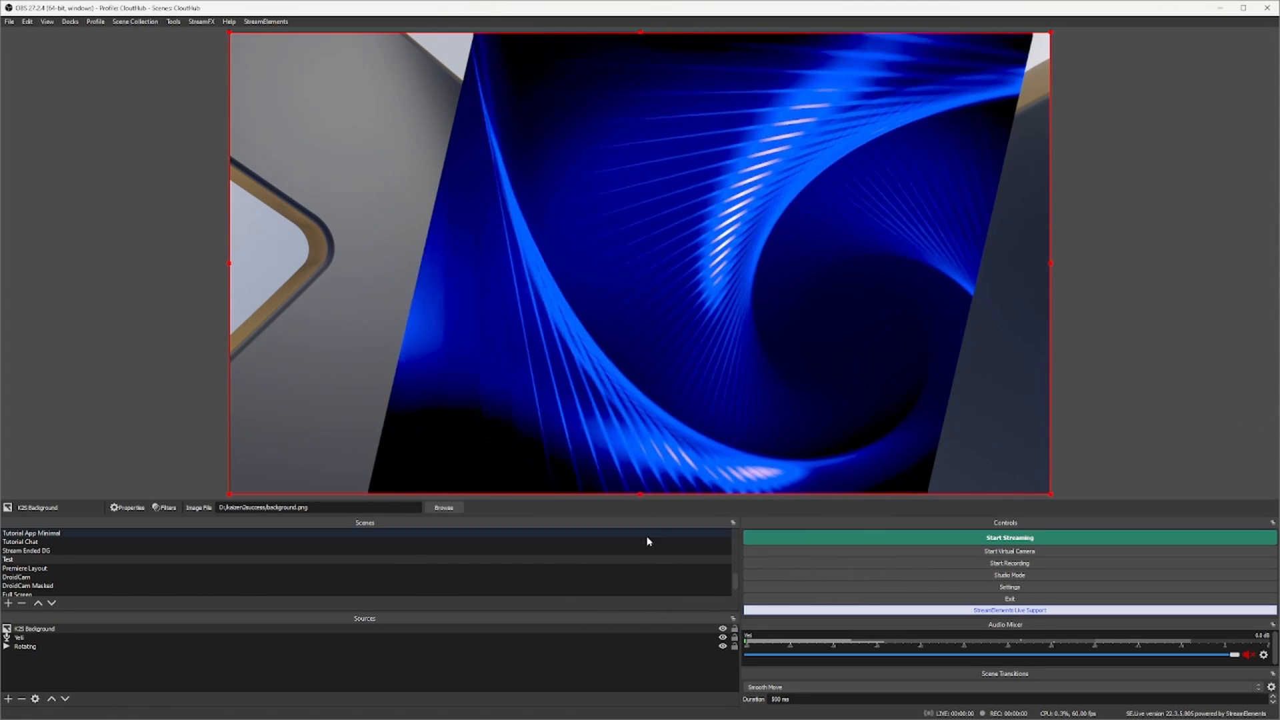
- Change the K2S Background mask filter's image to splash-mask_3 from the Overlays folder
click(166, 509)
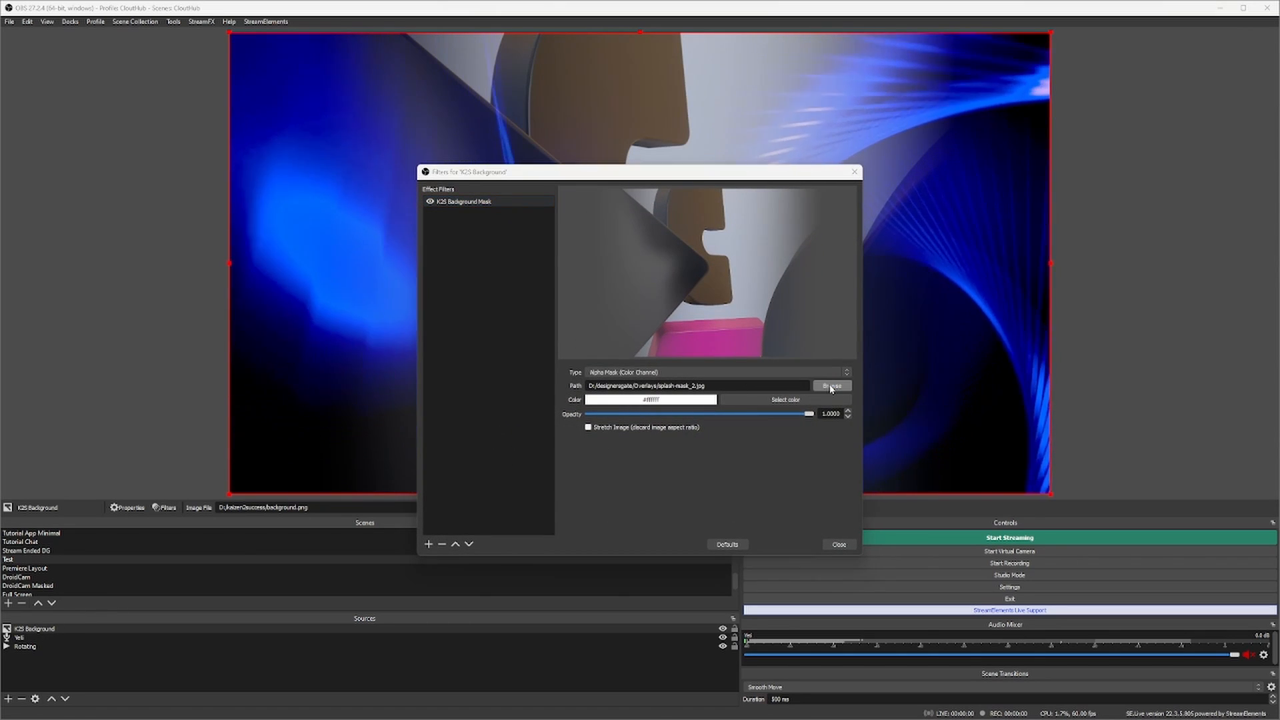
click(831, 387)
click(595, 353)
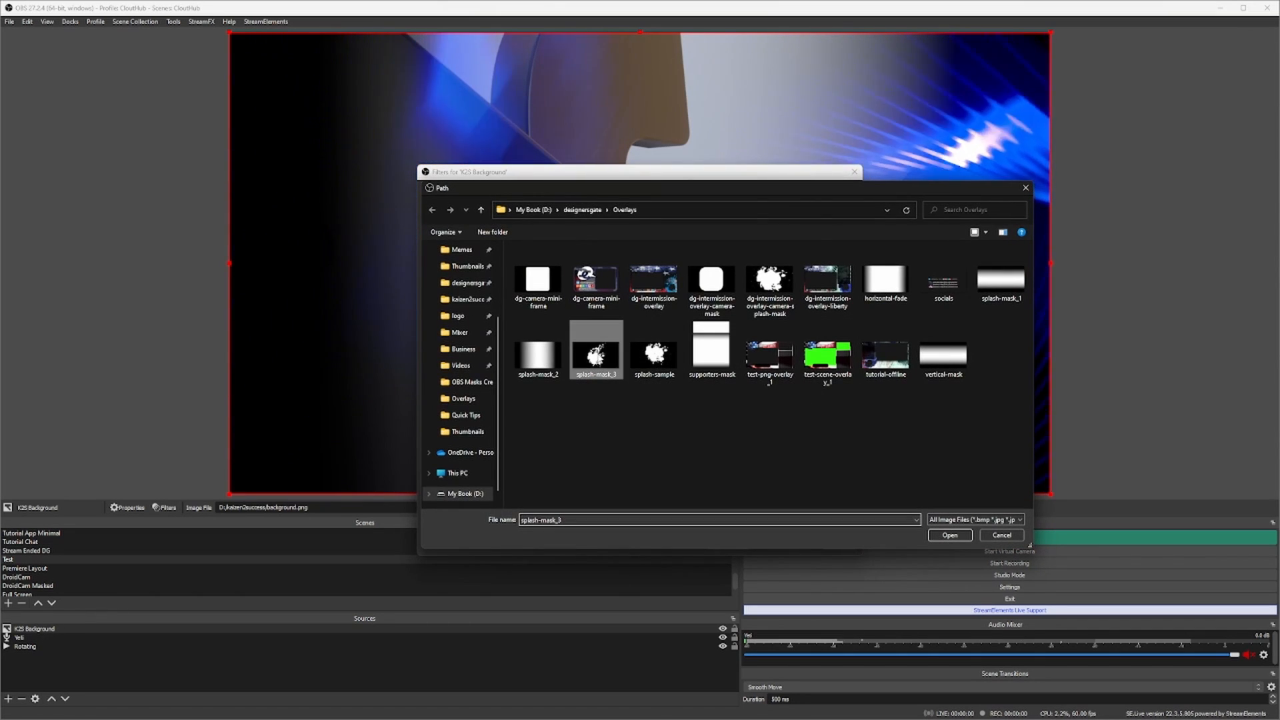
click(950, 536)
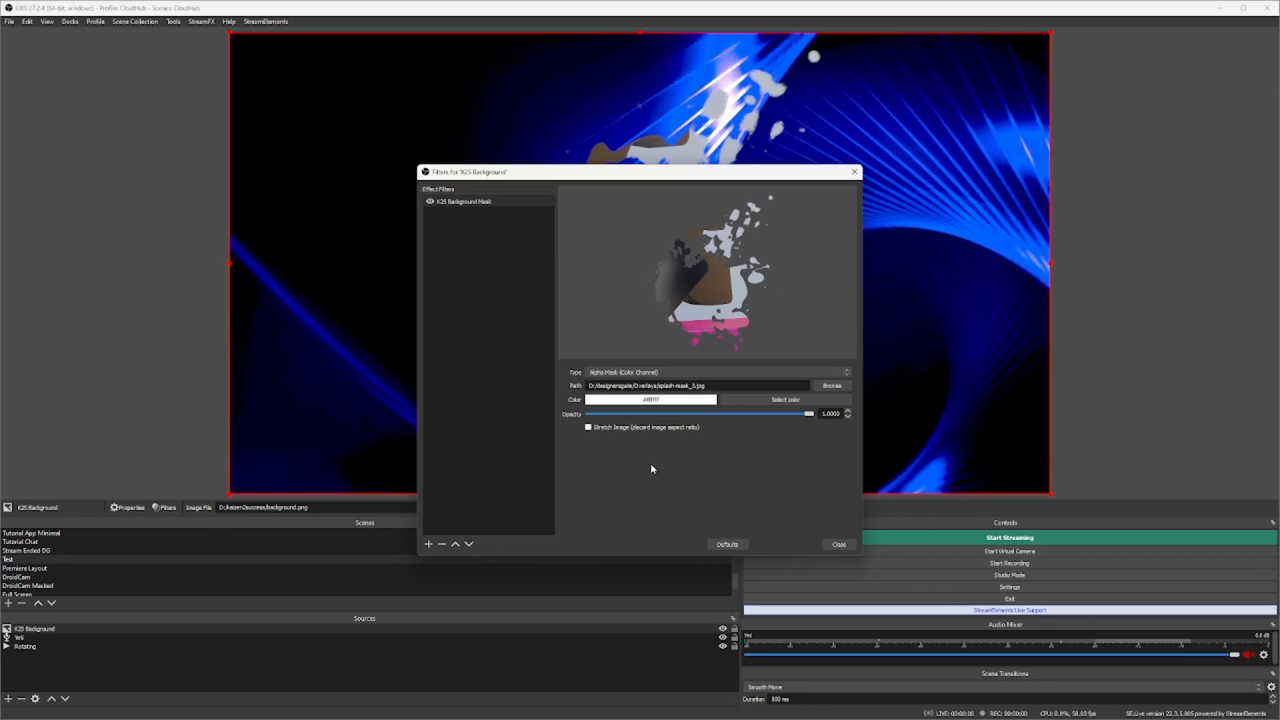
click(840, 546)
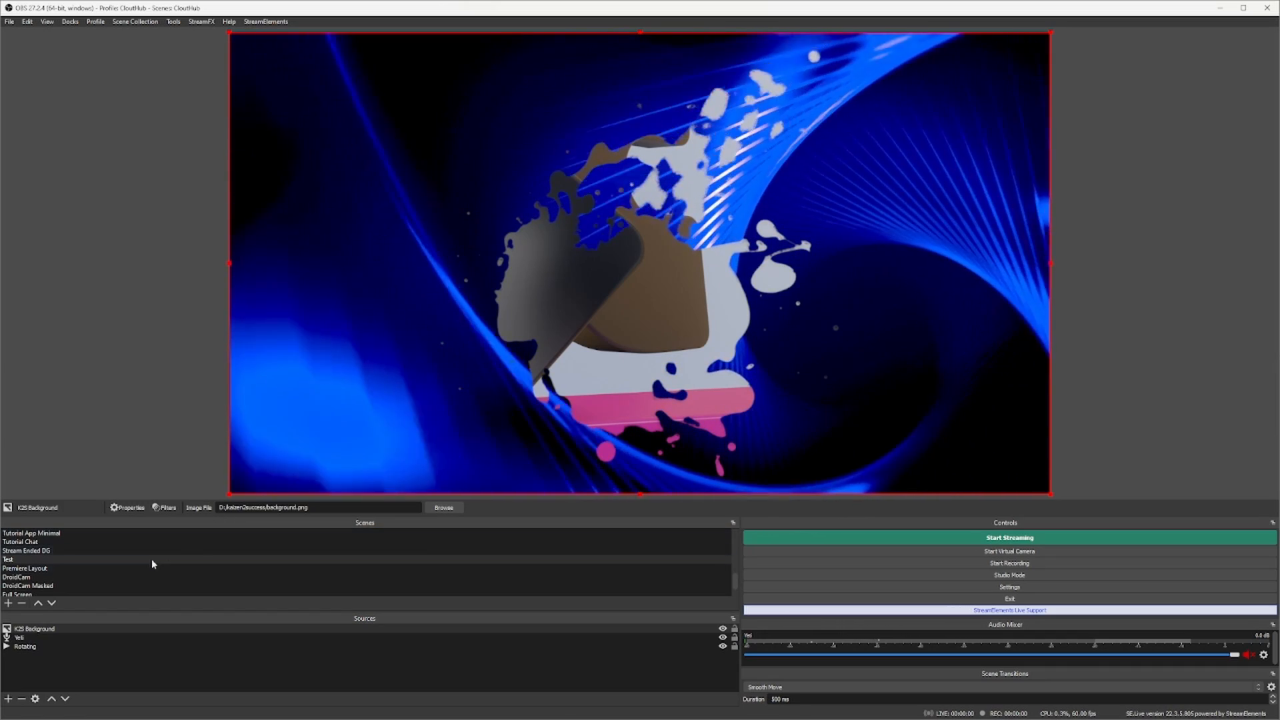
- Change the K2S Background mask filter's image to dg-intermission-overlay-camera-splash-mask from the Overlays folder
click(41, 630)
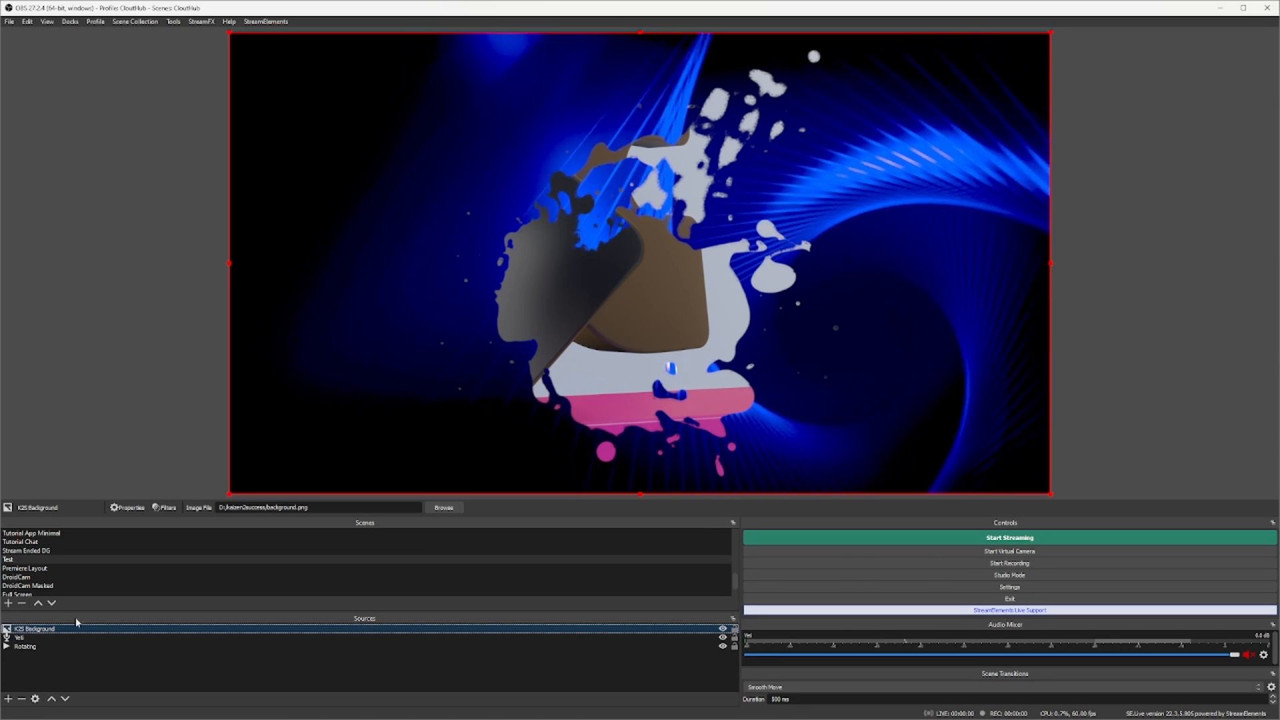
click(166, 508)
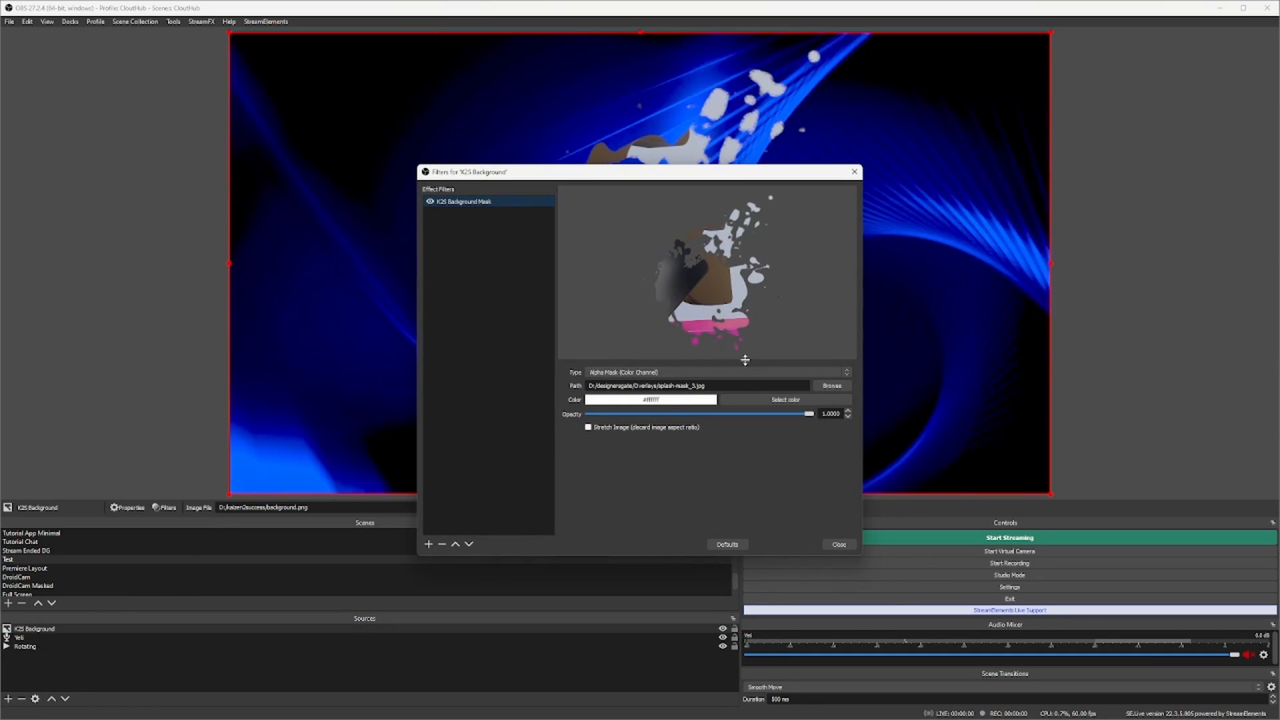
click(830, 383)
click(770, 283)
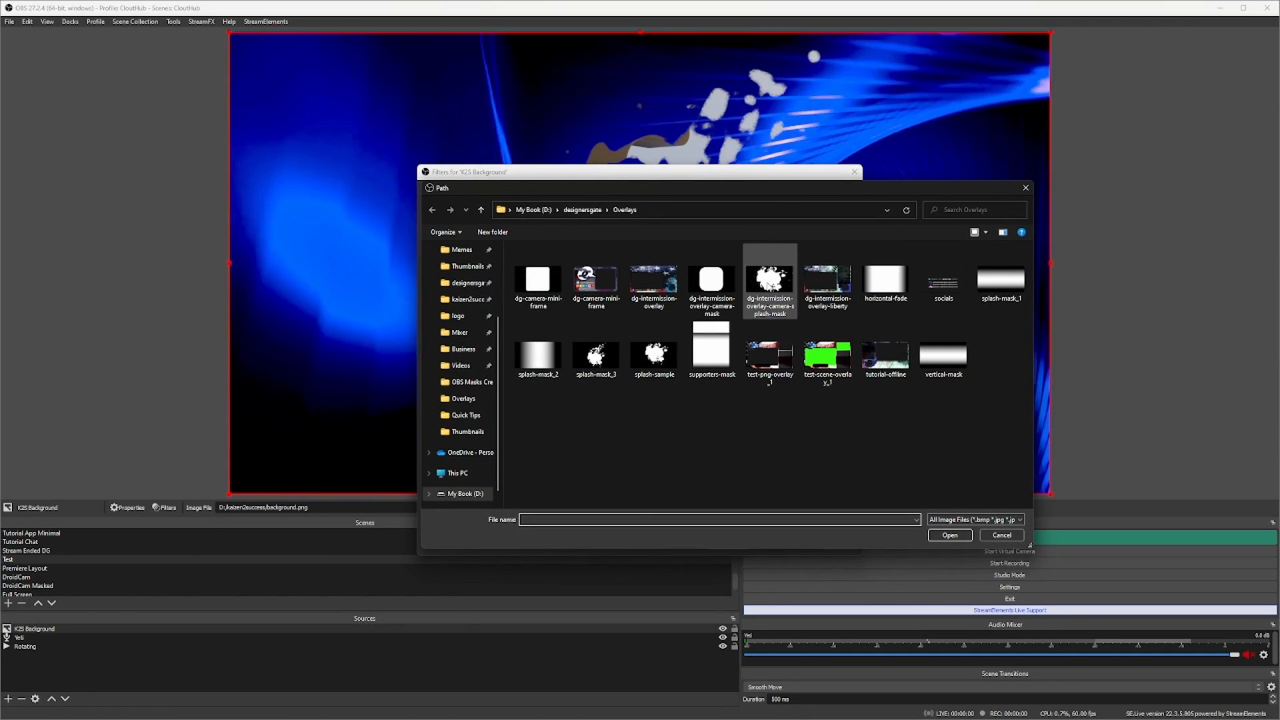
click(950, 536)
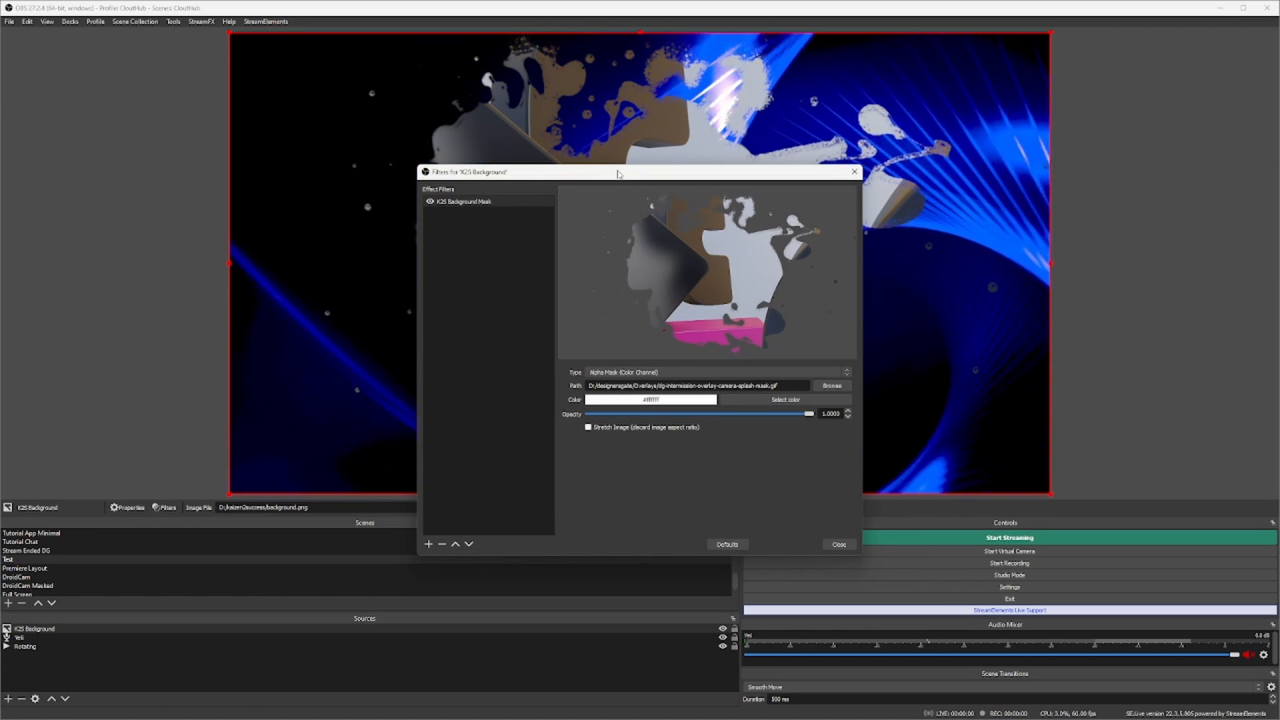
drag(617, 175, 232, 317)
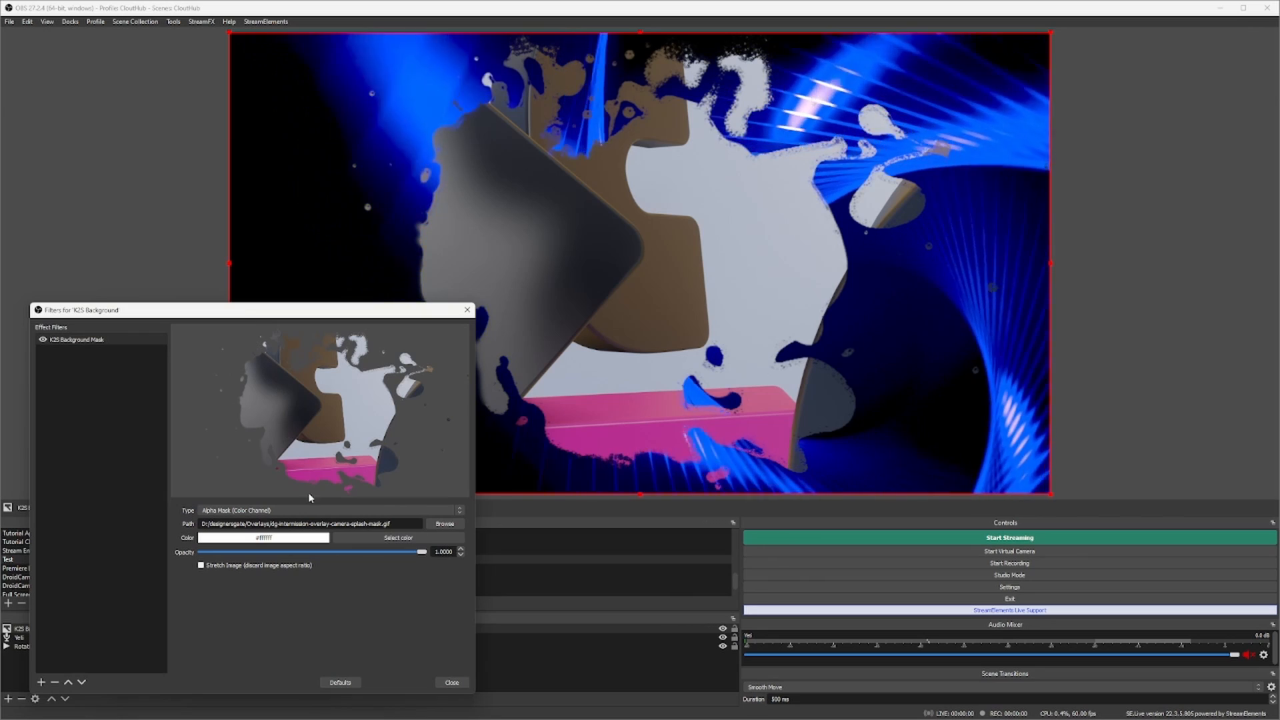
click(451, 682)
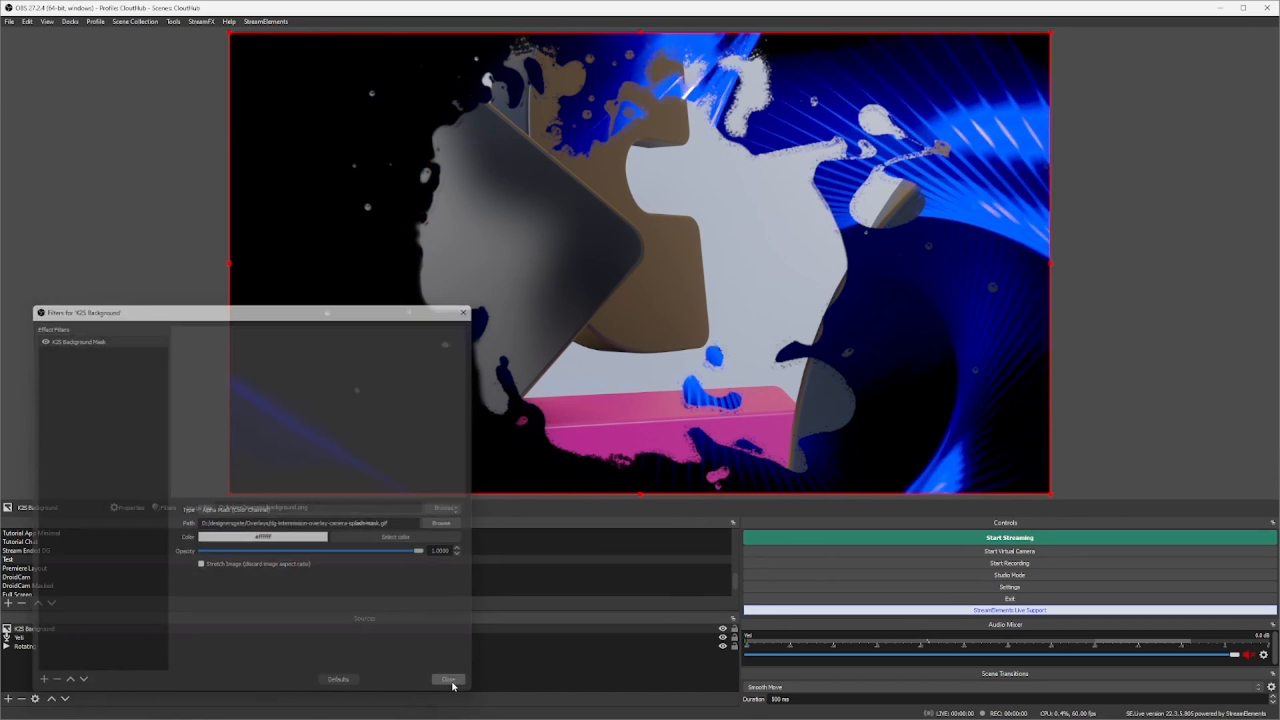